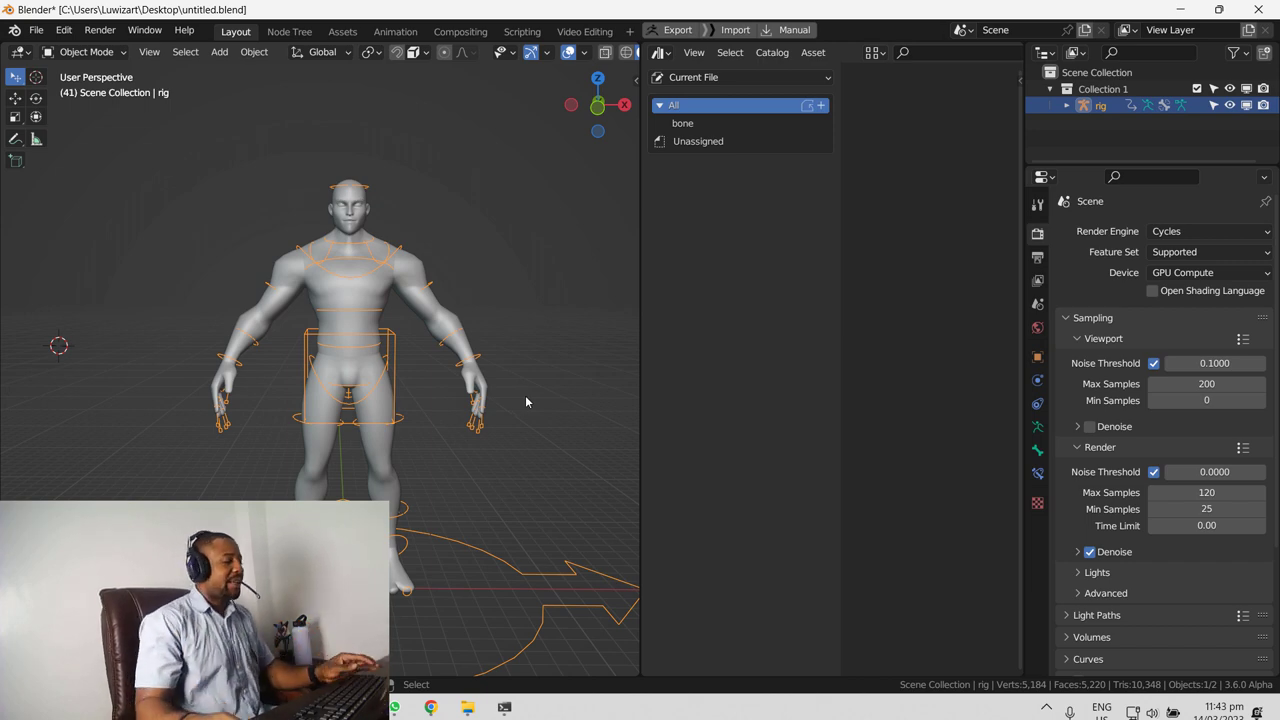
Step: Apply the Braced Hang animation to the rig from the PUPA sidebar panel
{"action": "middle_click_drag", "start_coordinate": [387, 377], "coordinate": [337, 383]}
{"action": "key", "text": "n"}
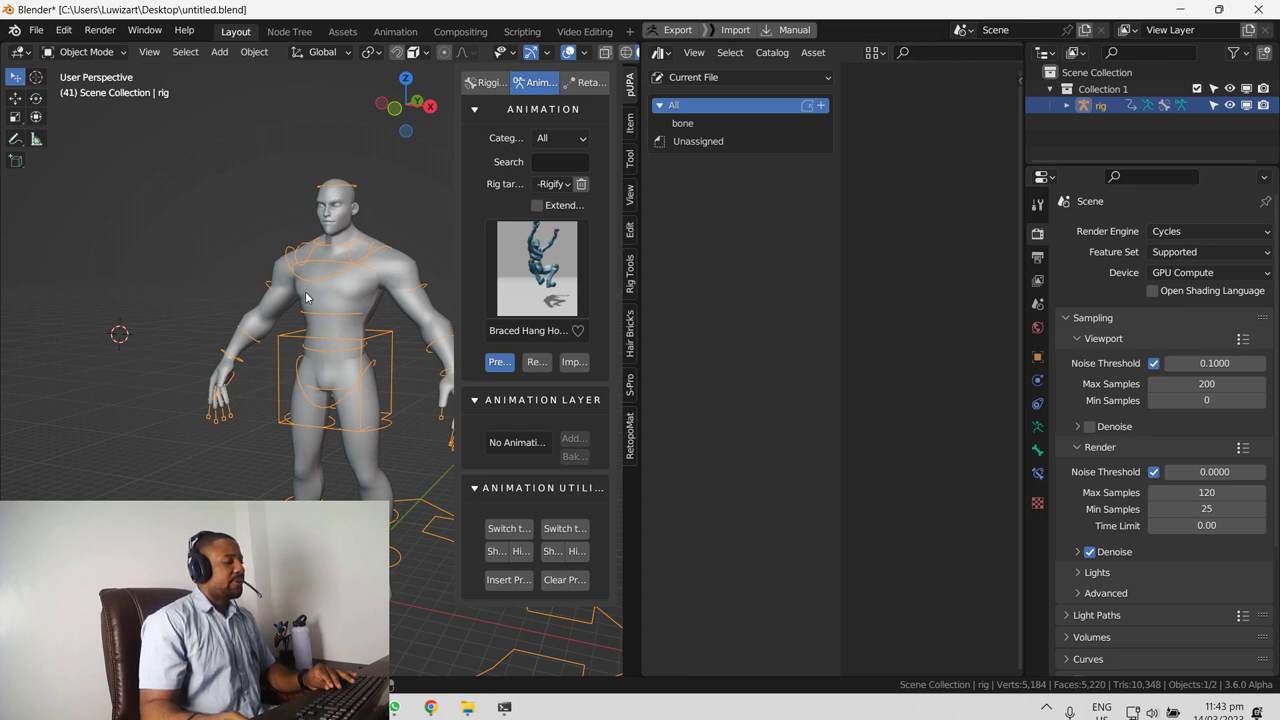
{"action": "left_click", "coordinate": [496, 315]}
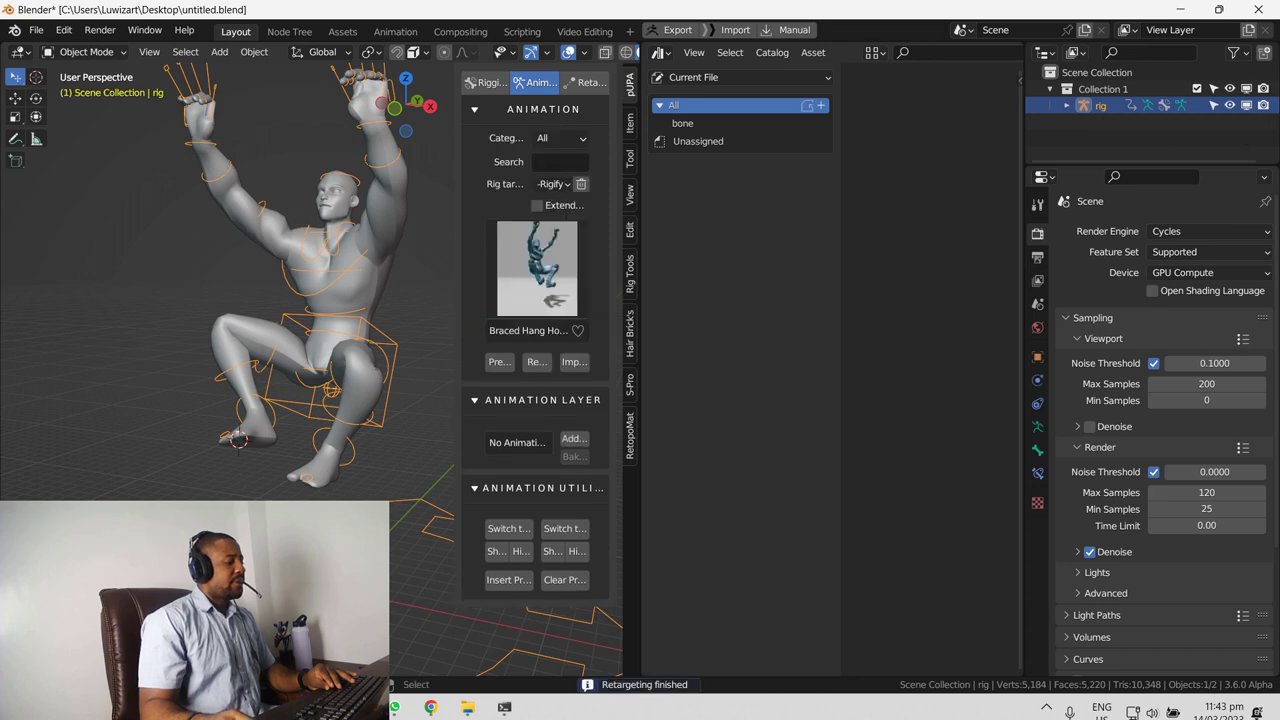
Step: Hide the sidebar and add a Dope Sheet Action Editor area below the viewport
{"action": "key", "text": "n"}
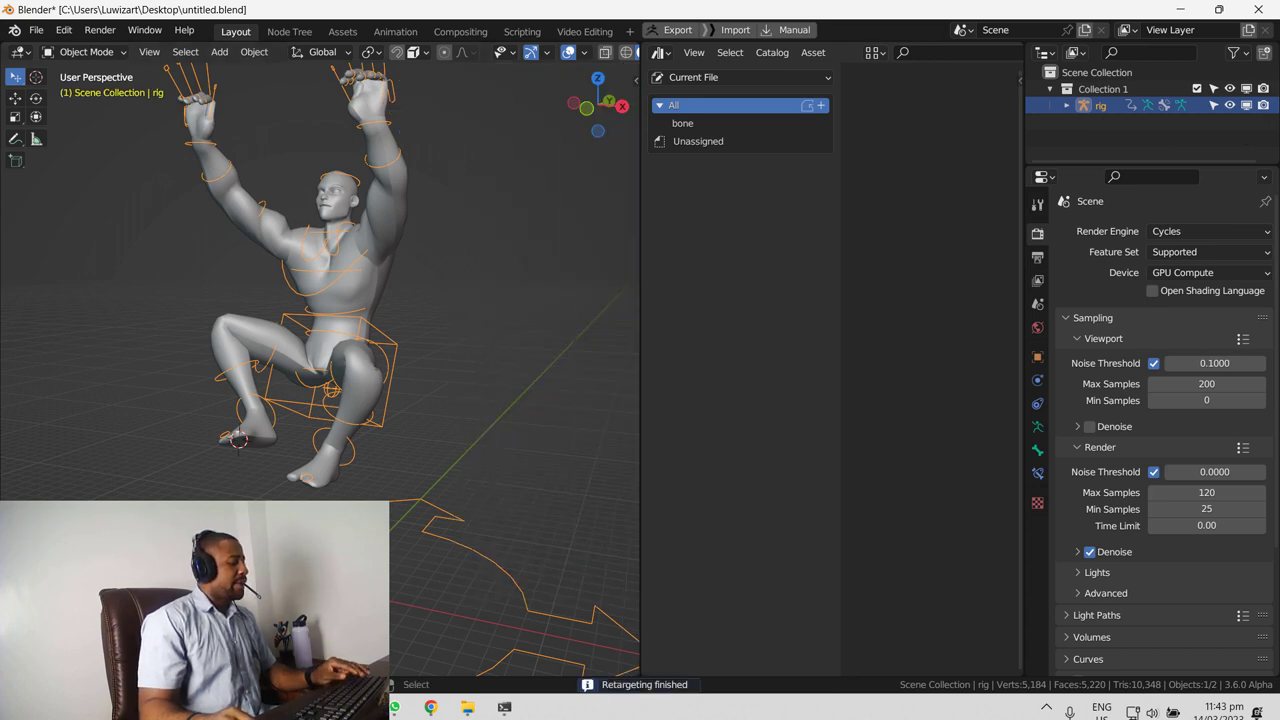
{"action": "left_click_drag", "start_coordinate": [3, 679], "coordinate": [3, 560]}
{"action": "key", "text": "shift+F12"}
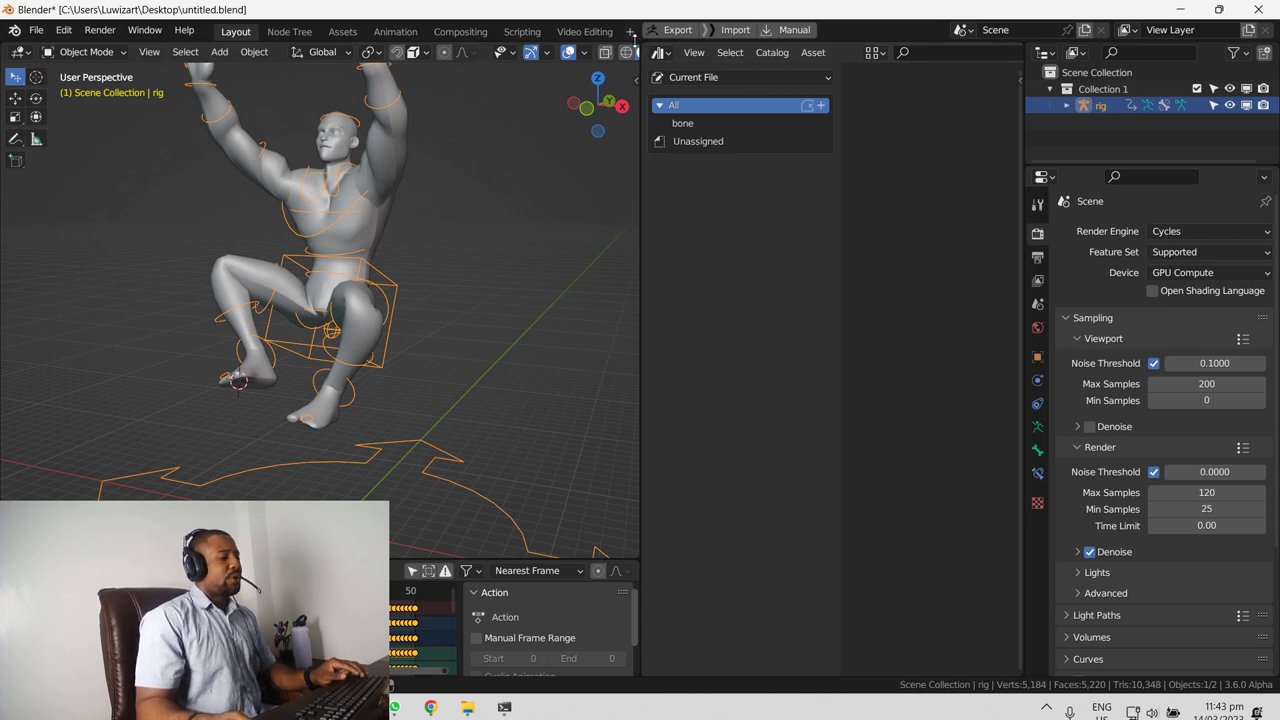
Step: Widen the viewport over the asset browser column and open the Add-ons preferences
{"action": "left_click_drag", "start_coordinate": [637, 42], "coordinate": [740, 120]}
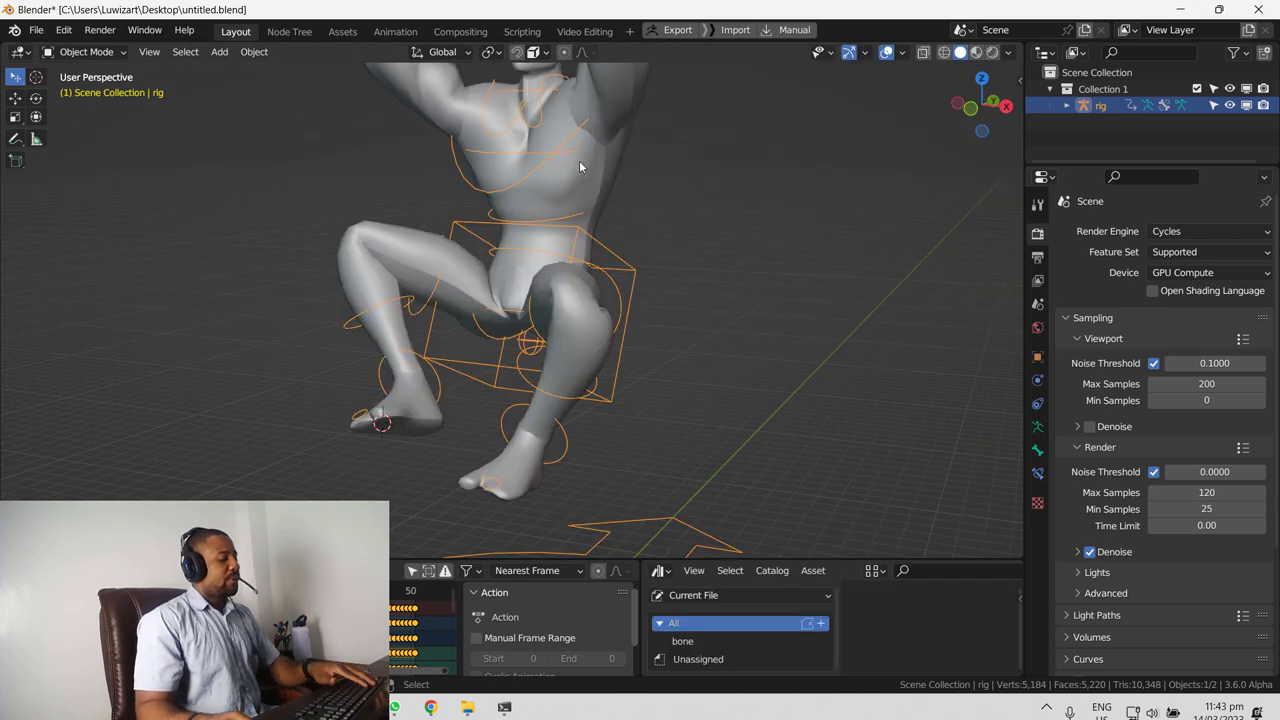
{"action": "left_click", "coordinate": [64, 32]}
{"action": "left_click", "coordinate": [108, 284]}
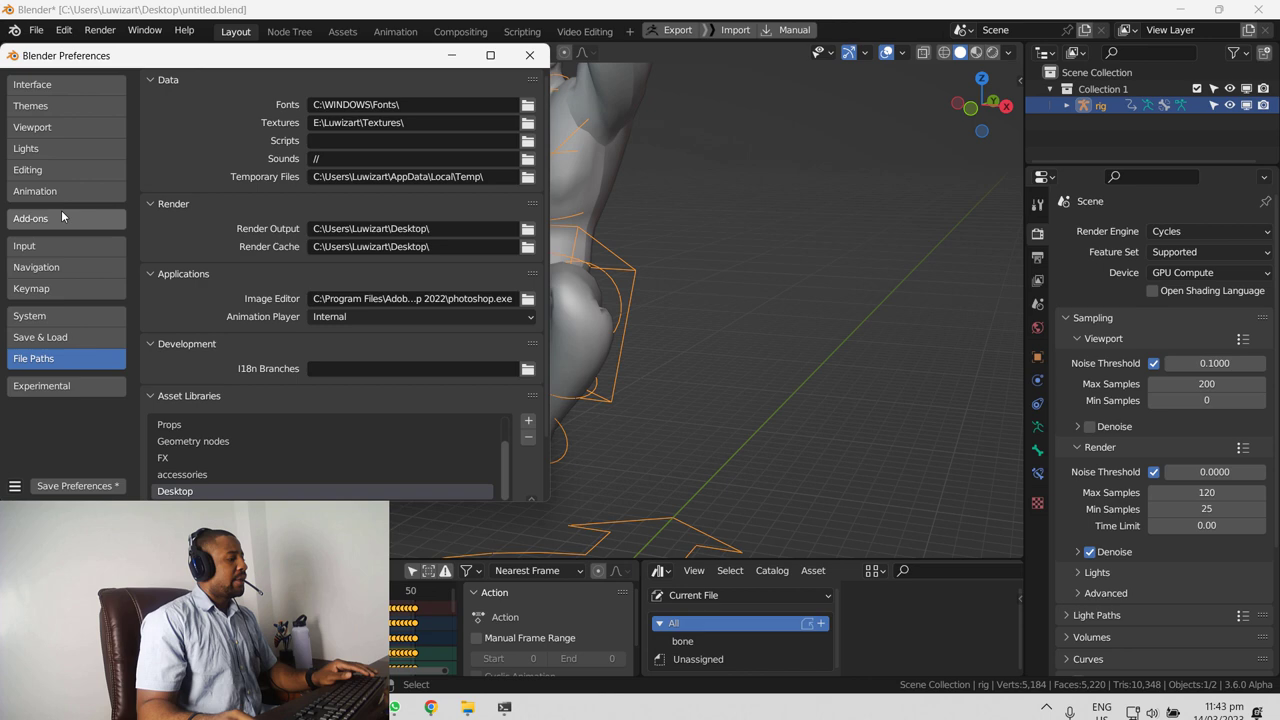
{"action": "left_click", "coordinate": [51, 220]}
Step: Filter add-ons by 'animation' to confirm Pose Library is enabled
{"action": "left_click", "coordinate": [504, 102]}
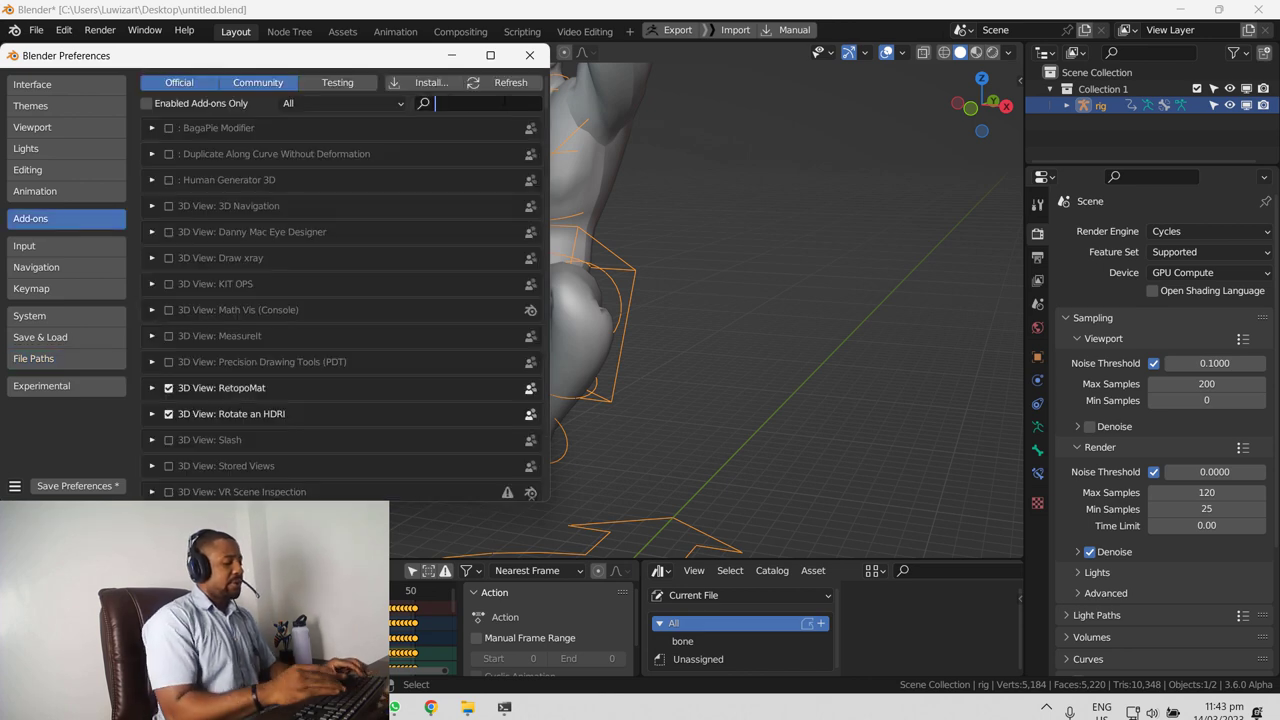
{"action": "type", "text": "animation"}
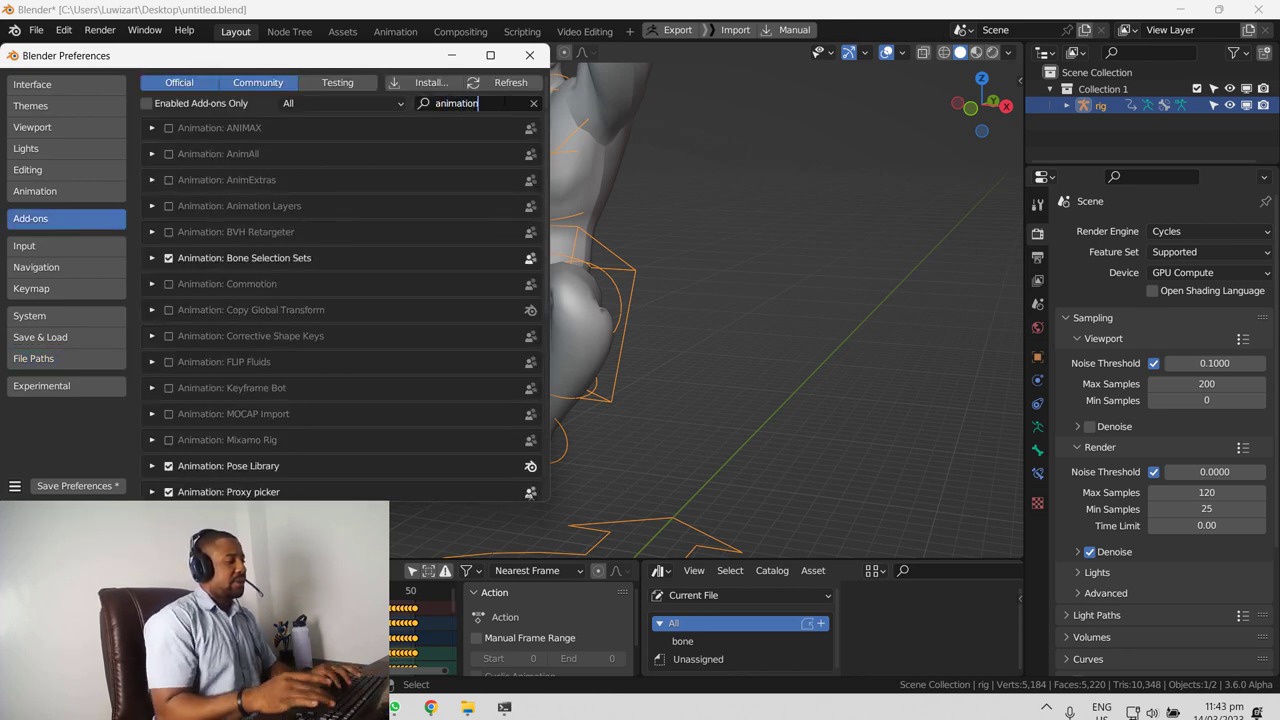
{"action": "scroll", "coordinate": [293, 428], "scroll_direction": "down", "scroll_amount": 2}
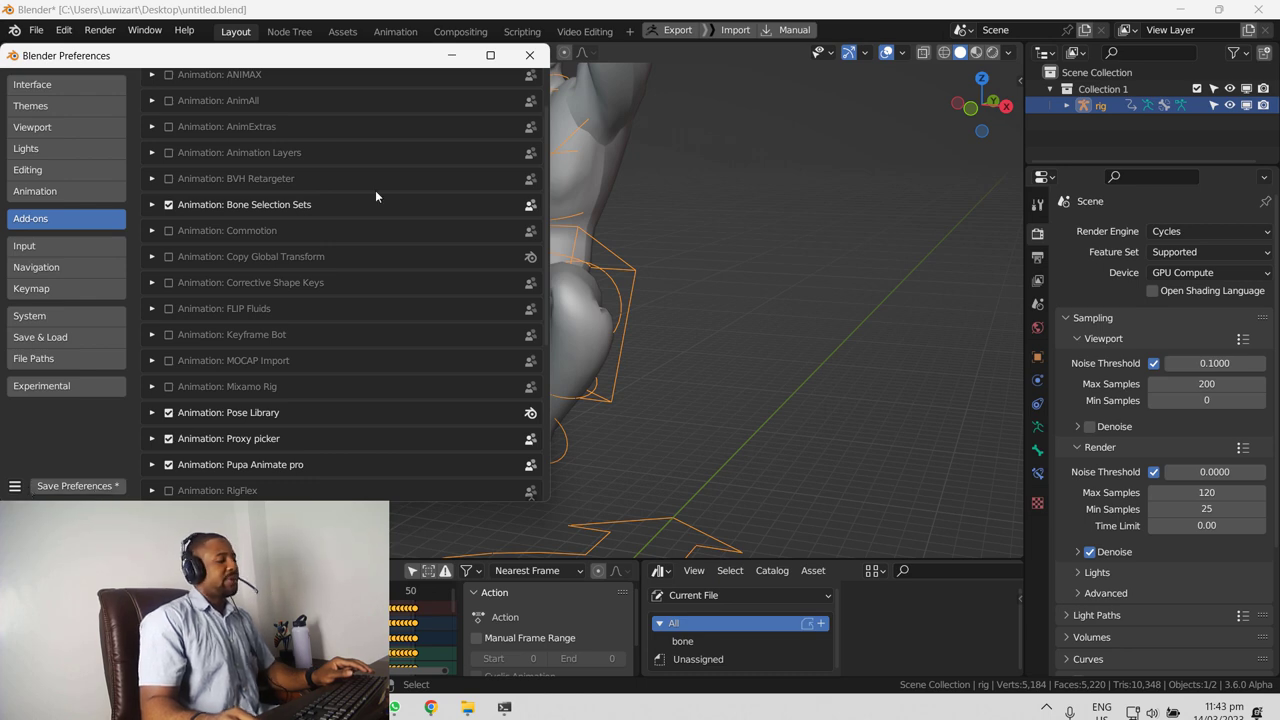
Step: Close Preferences, show the sidebar and switch the rig to Pose Mode
{"action": "left_click", "coordinate": [529, 55]}
{"action": "key", "text": "n"}
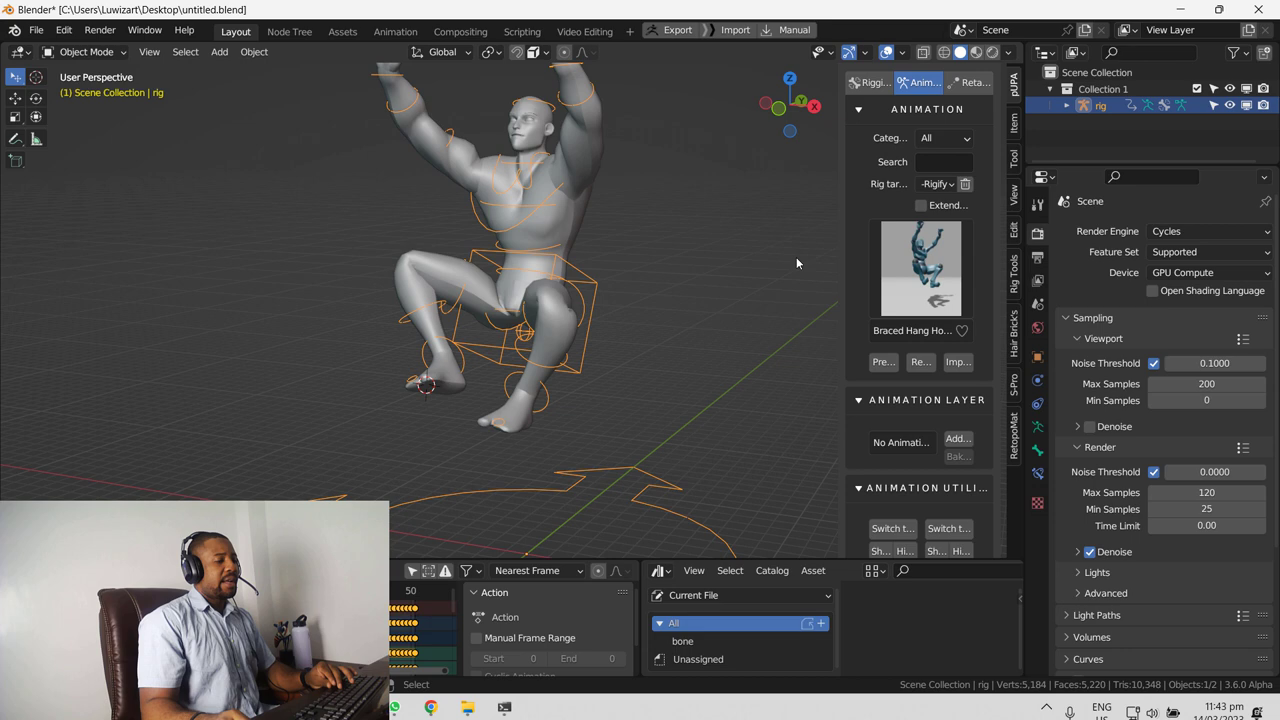
{"action": "left_click", "coordinate": [82, 52]}
{"action": "left_click", "coordinate": [85, 112]}
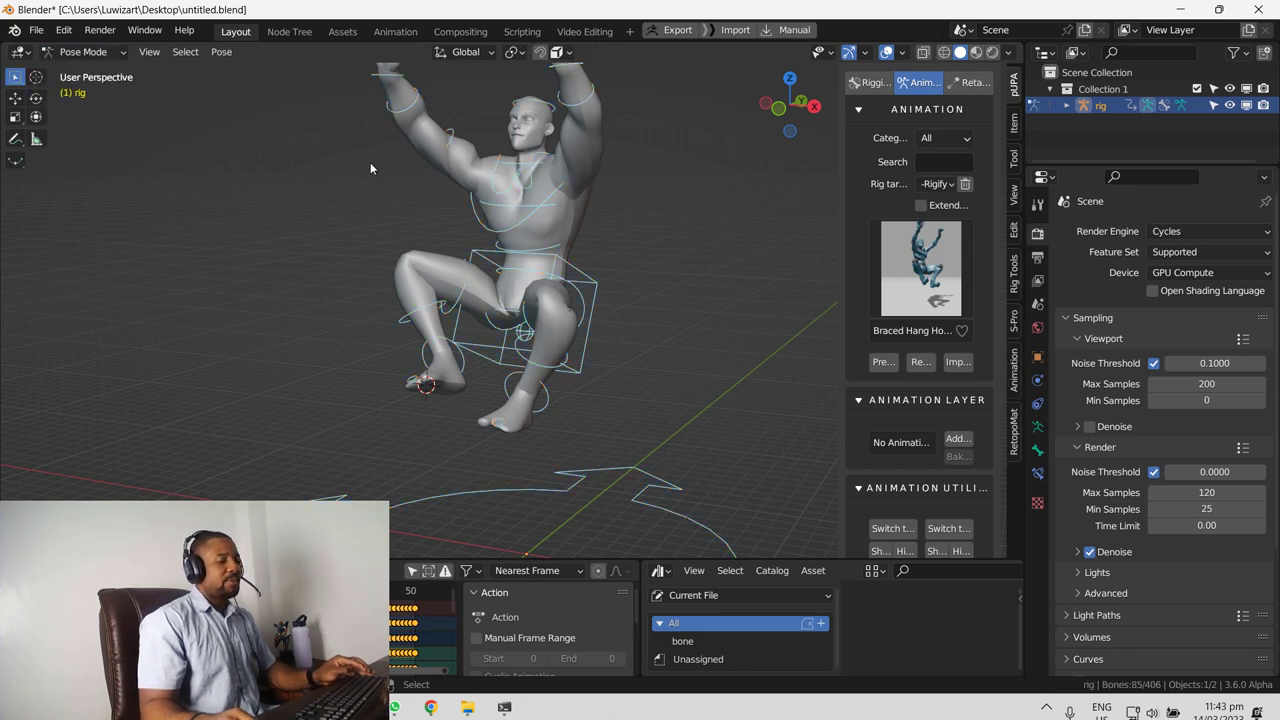
Step: Set the Pose Library panel's asset library to Current File
{"action": "left_click", "coordinate": [1014, 378]}
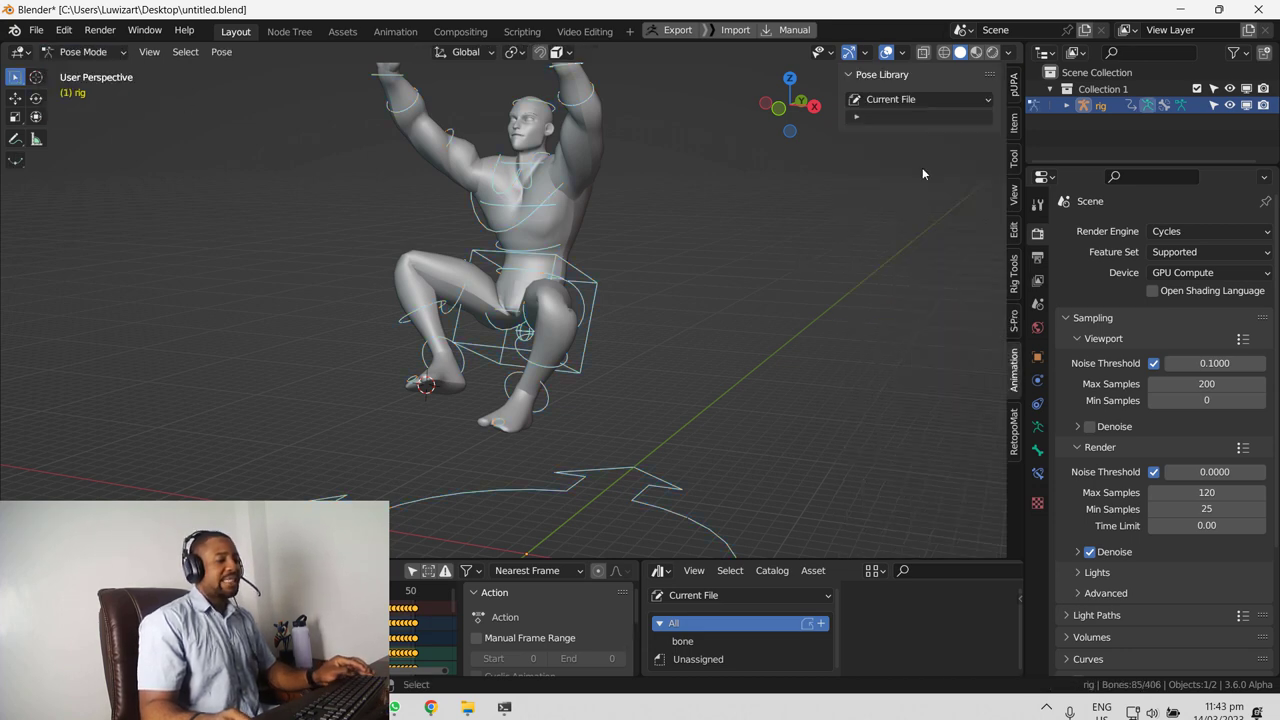
{"action": "left_click", "coordinate": [928, 100]}
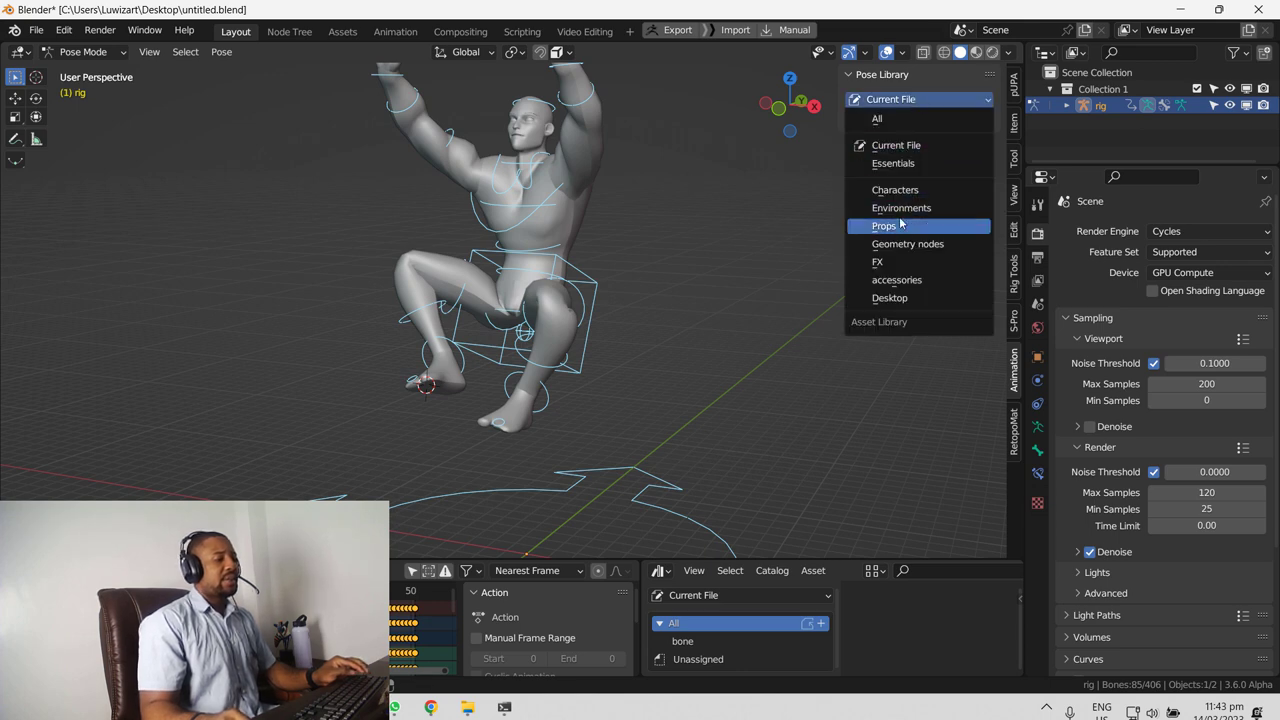
{"action": "left_click", "coordinate": [900, 224]}
{"action": "left_click", "coordinate": [912, 98]}
{"action": "left_click", "coordinate": [900, 190]}
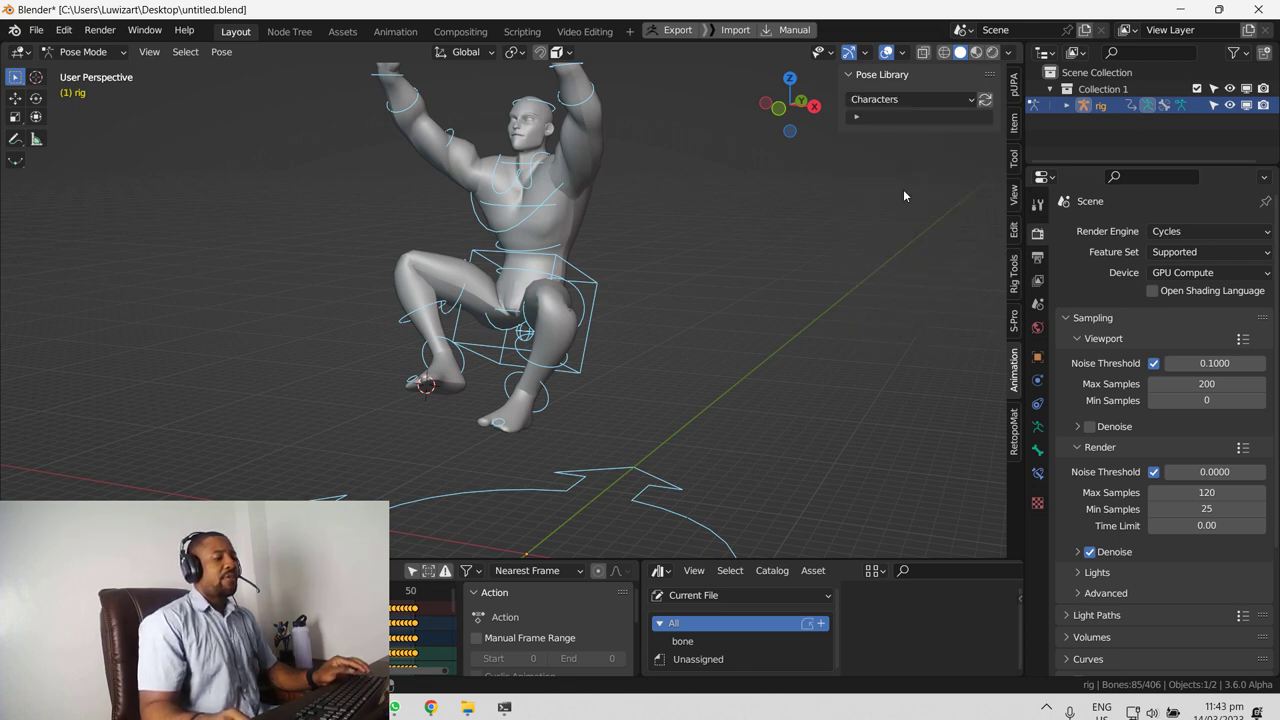
{"action": "left_click", "coordinate": [906, 99]}
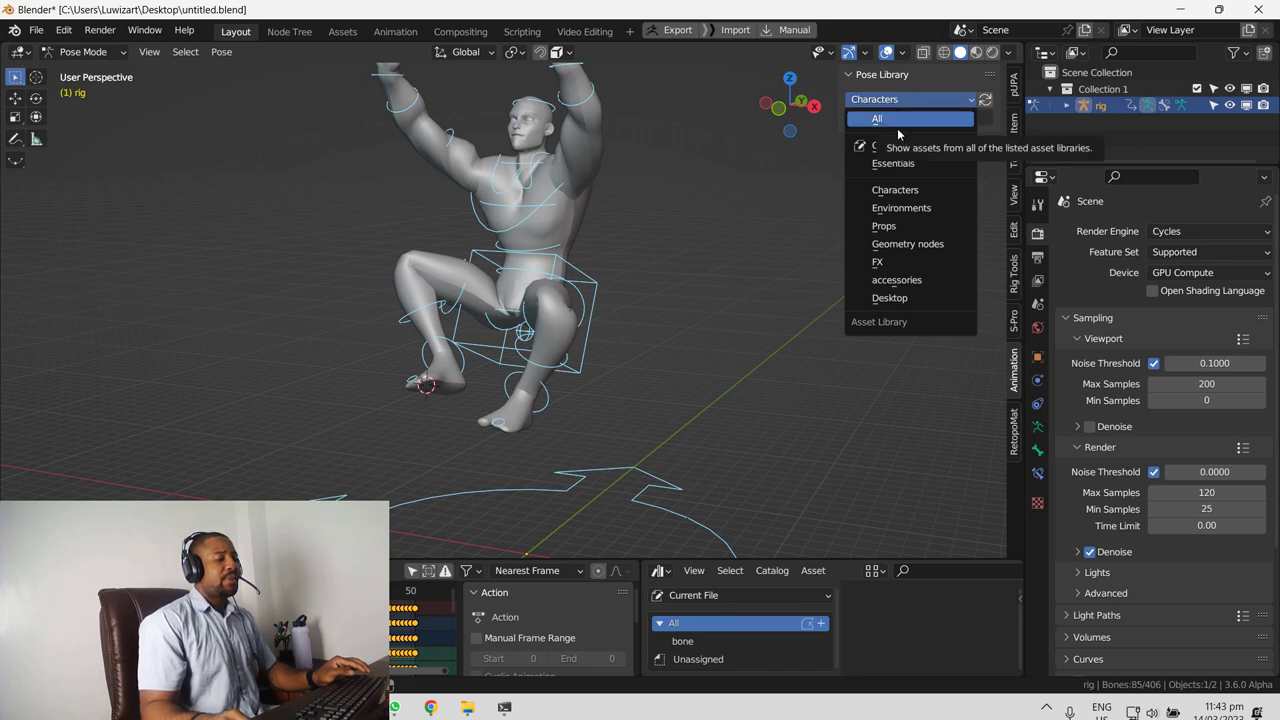
{"action": "left_click", "coordinate": [908, 147]}
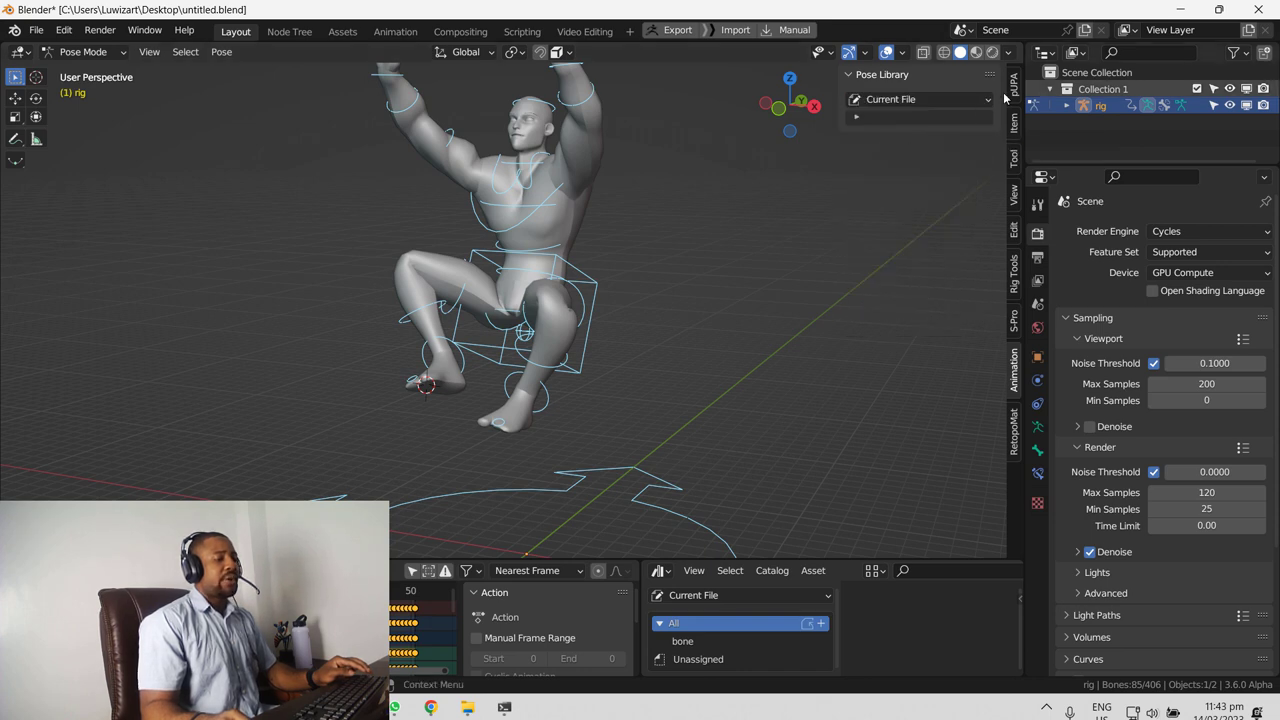
{"action": "middle_click_drag", "start_coordinate": [600, 245], "coordinate": [812, 177]}
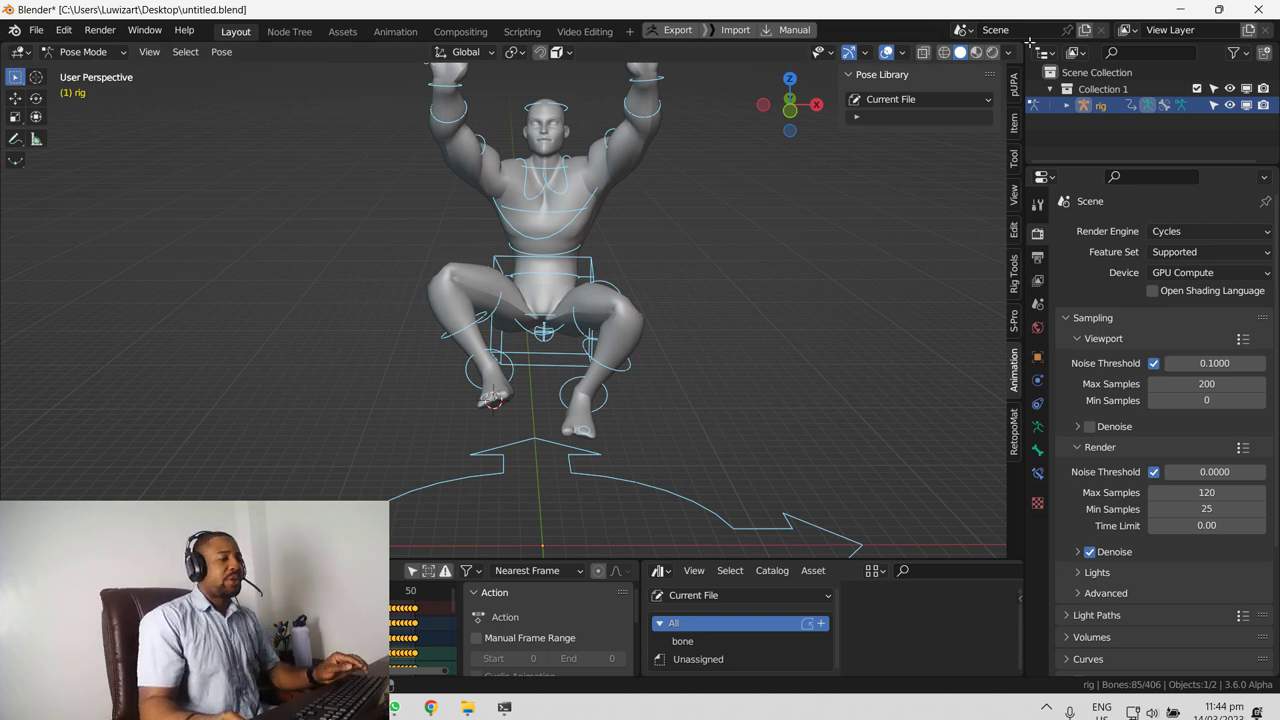
Step: Split the viewport and make the new right-hand area an Asset Browser
{"action": "left_click_drag", "start_coordinate": [1022, 45], "coordinate": [485, 110]}
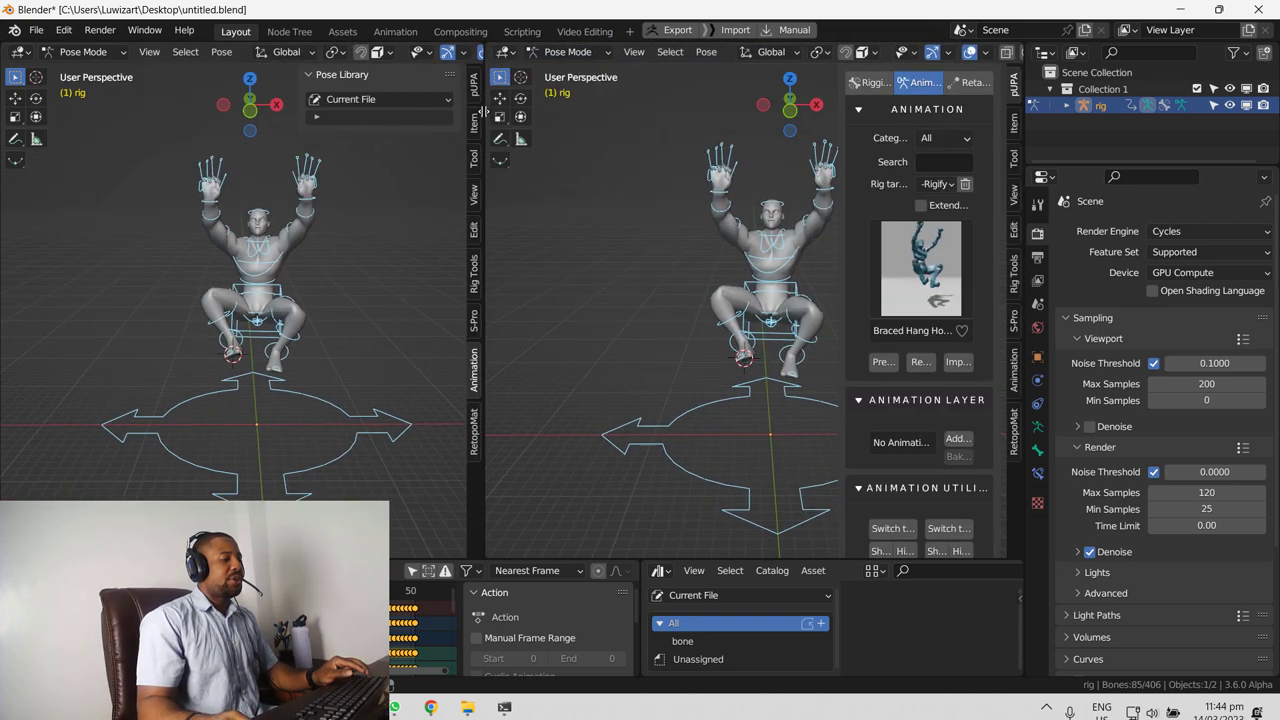
{"action": "left_click", "coordinate": [503, 52]}
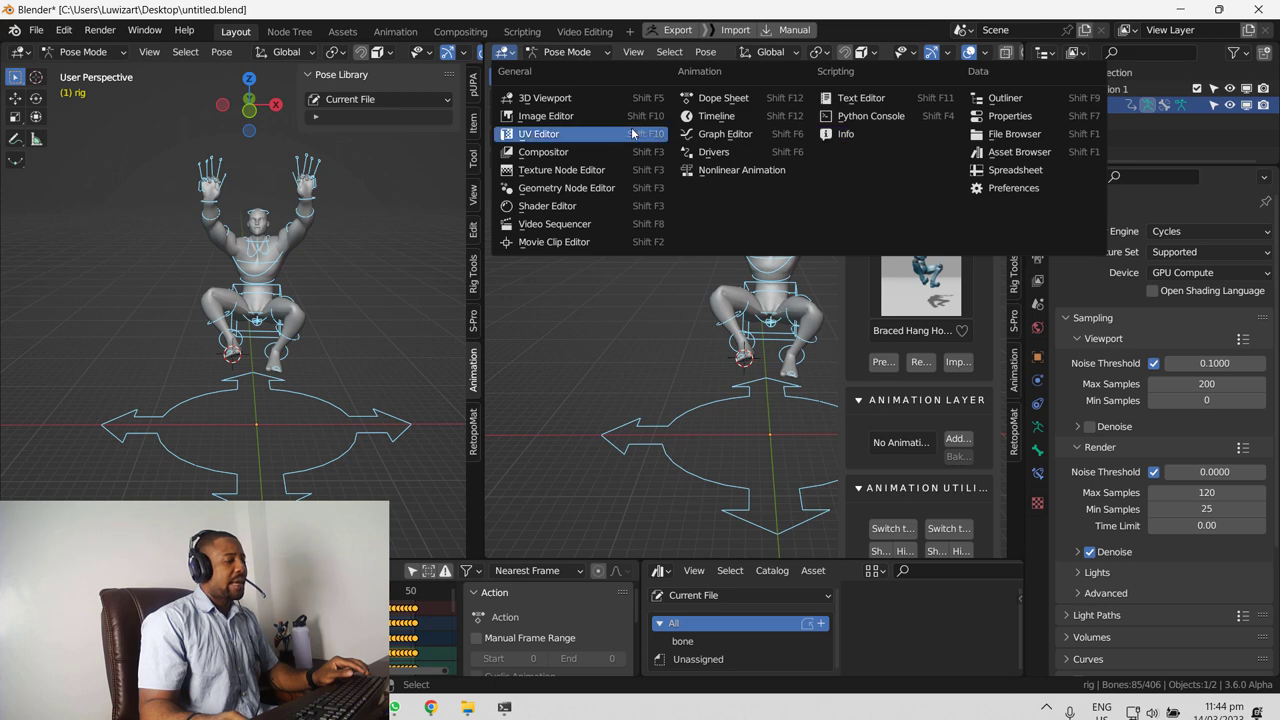
{"action": "left_click", "coordinate": [1025, 152]}
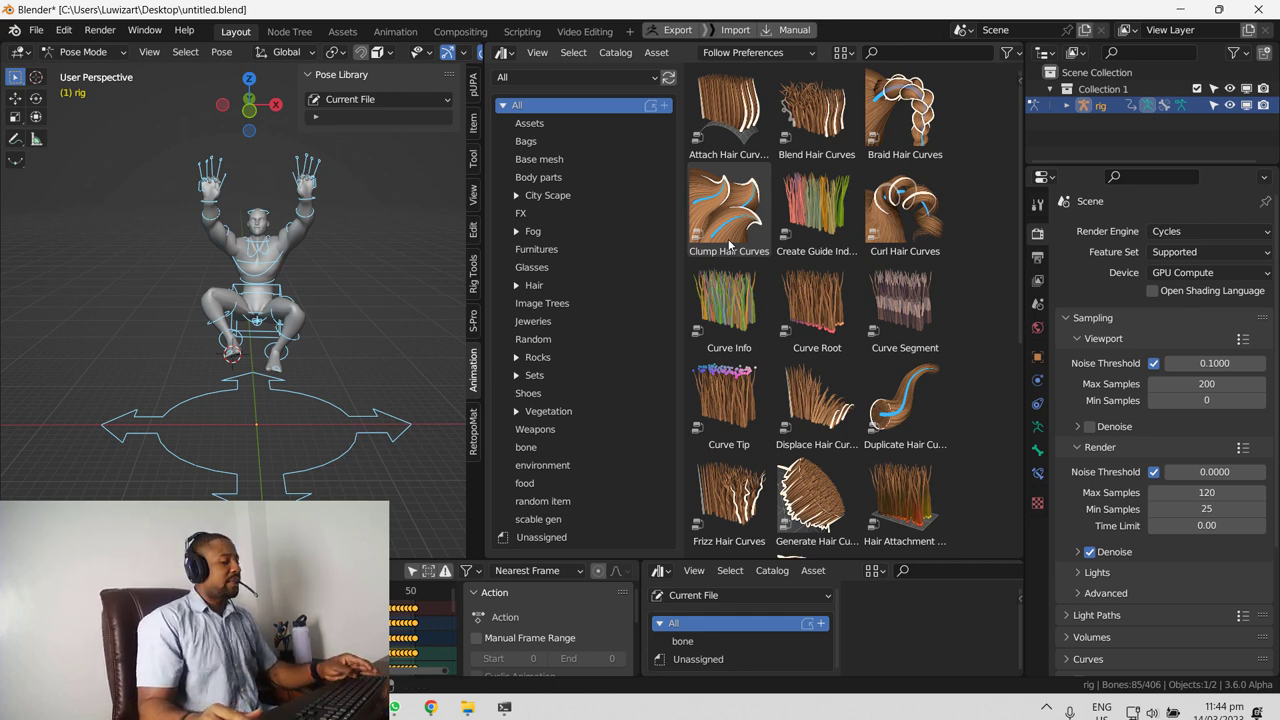
Step: Collapse the catalog tree and set the asset browser's library to Current File
{"action": "key", "text": "shift+F1"}
{"action": "key", "text": "shift+F1"}
{"action": "key", "text": "shift+F1"}
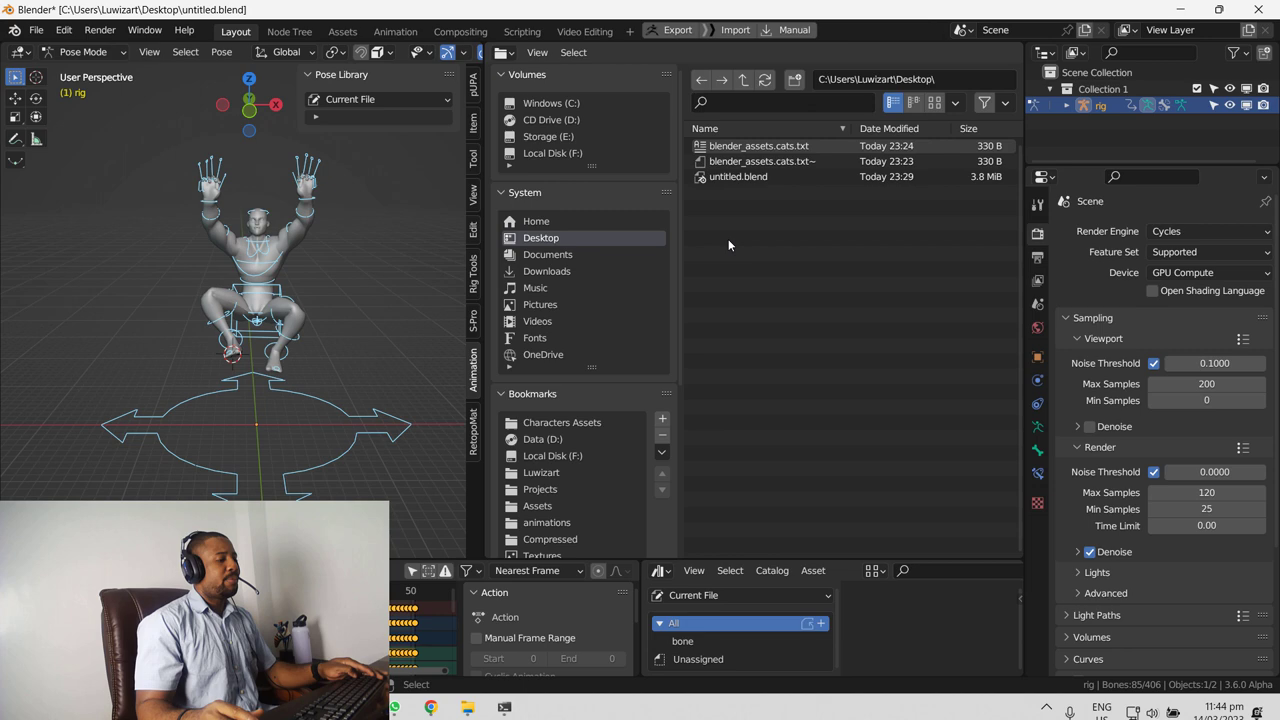
{"action": "key", "text": "shift+F1"}
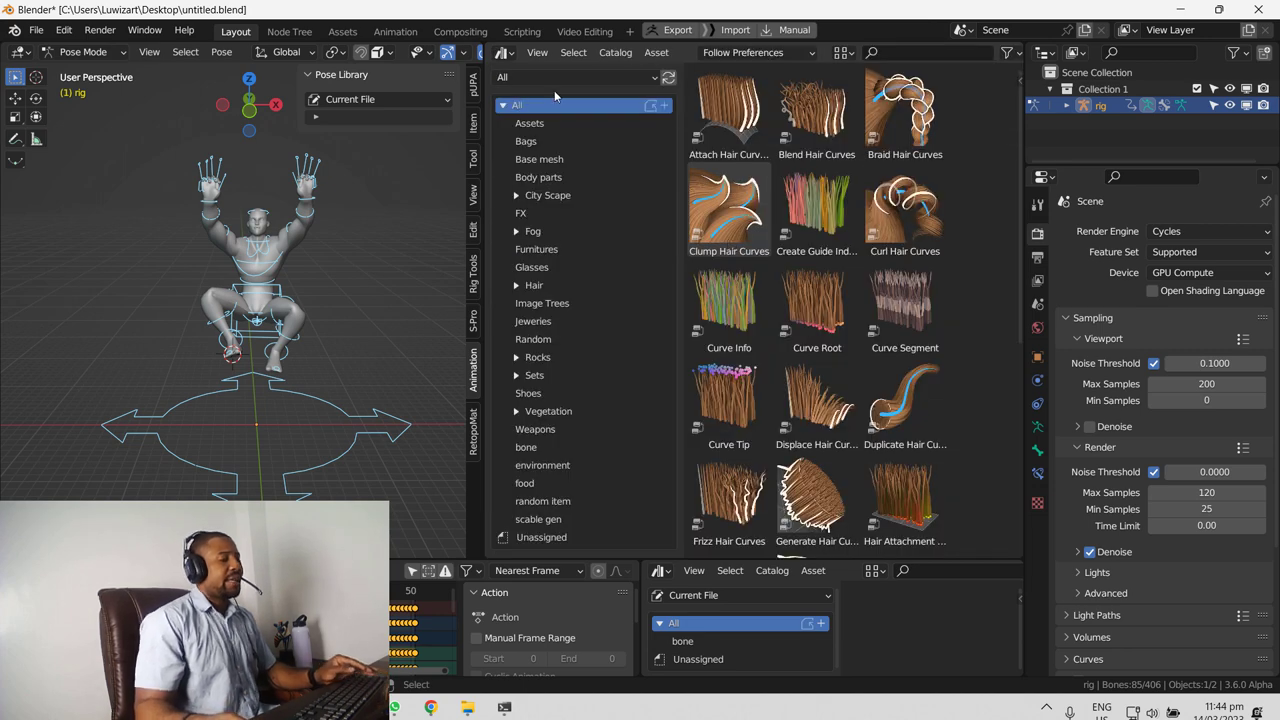
{"action": "left_click", "coordinate": [503, 106]}
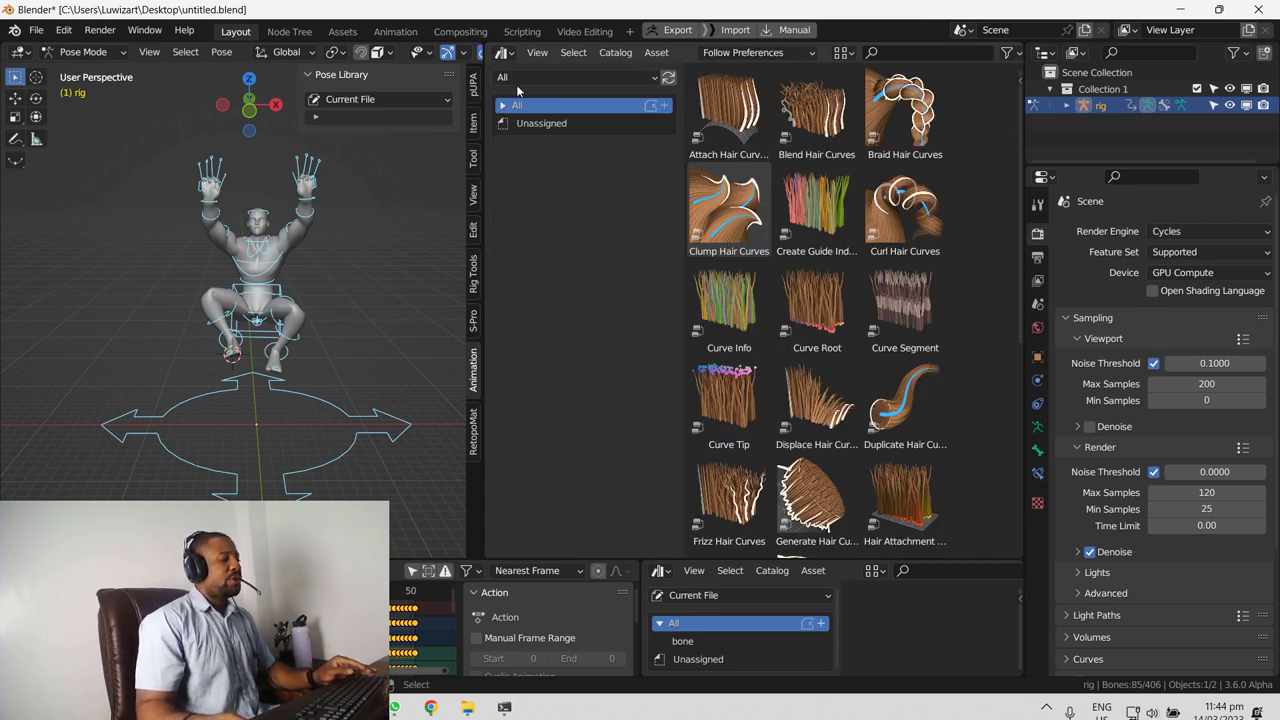
{"action": "left_click", "coordinate": [529, 79]}
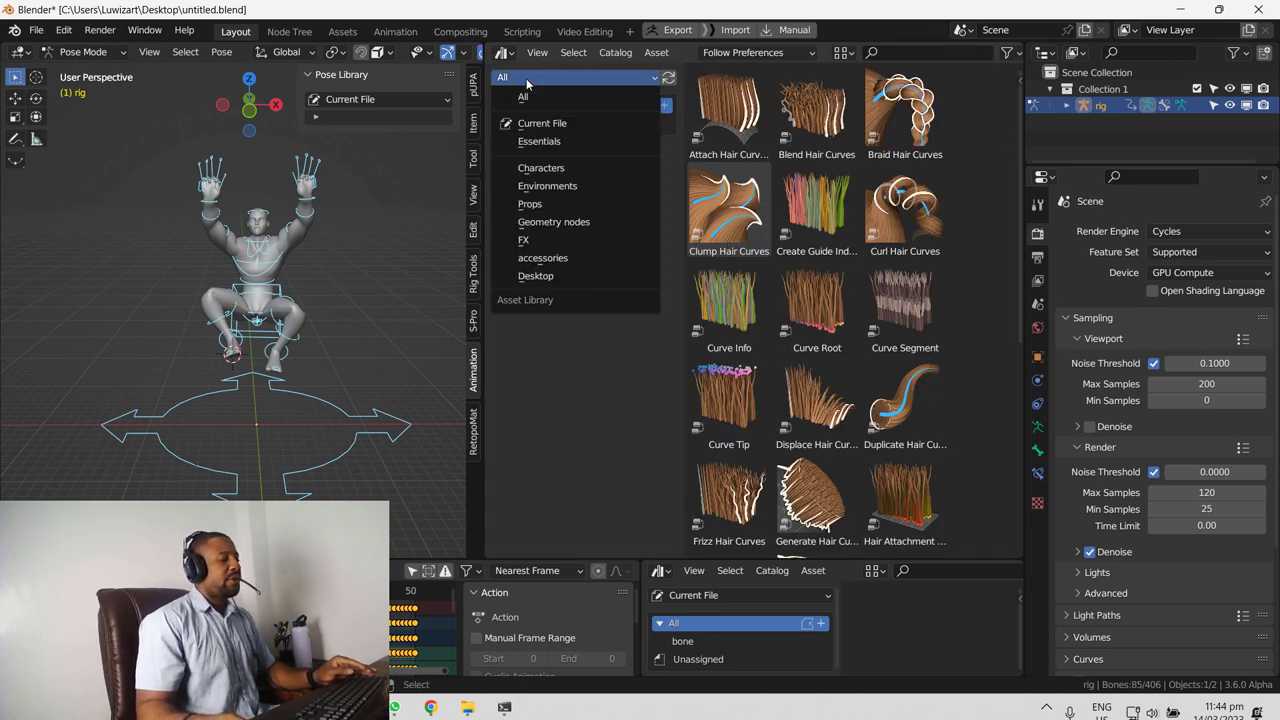
{"action": "left_click", "coordinate": [570, 124]}
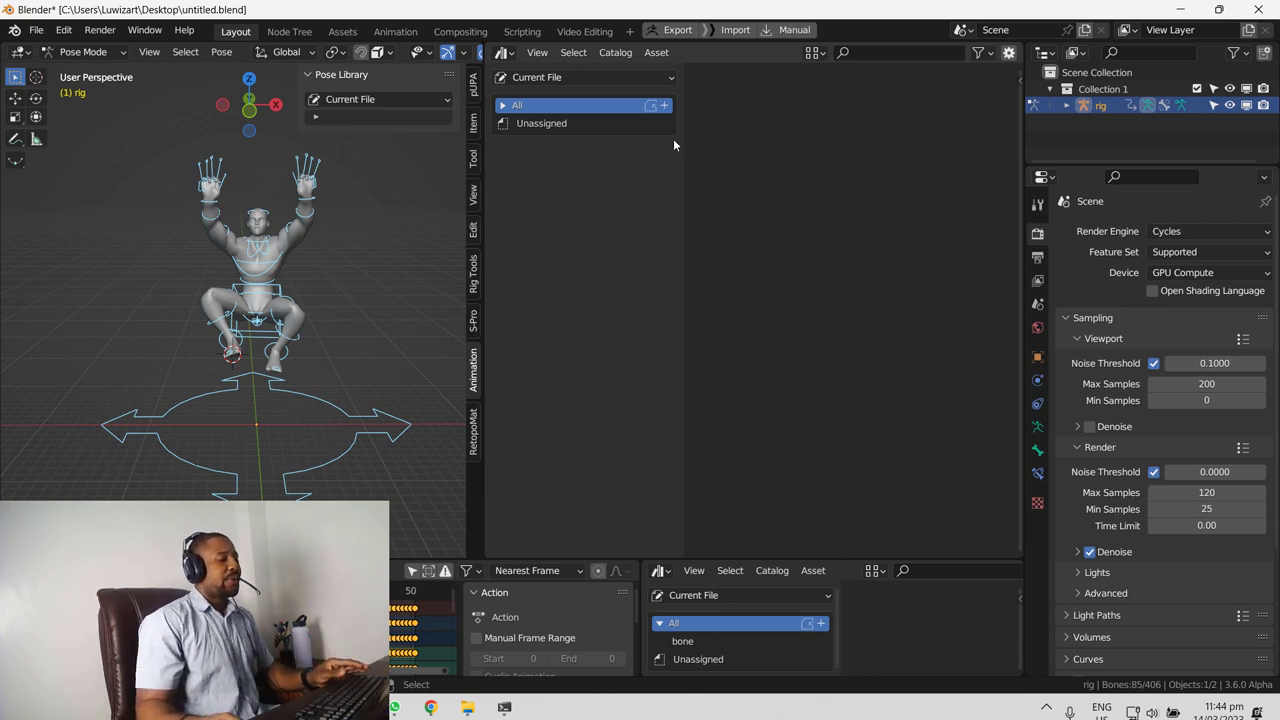
Step: Save the rig's current pose as a pose asset named rig
{"action": "middle_click_drag", "start_coordinate": [263, 293], "coordinate": [195, 330]}
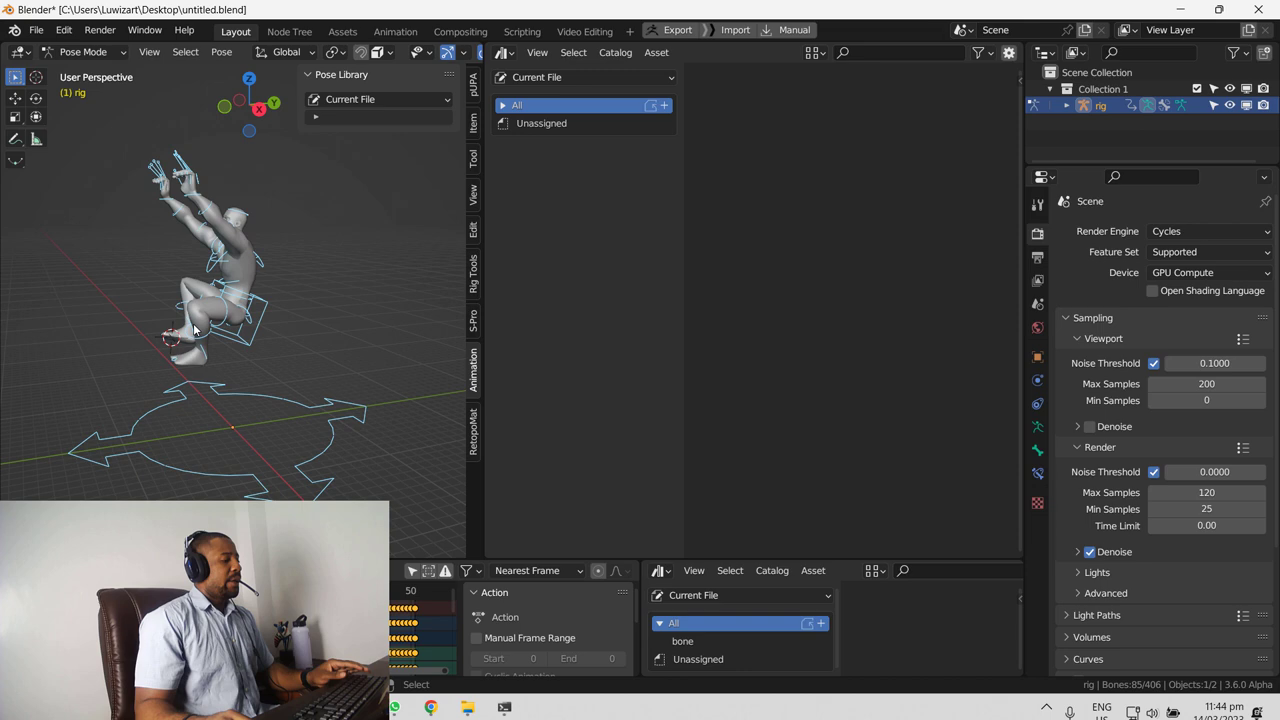
{"action": "left_click", "coordinate": [656, 52]}
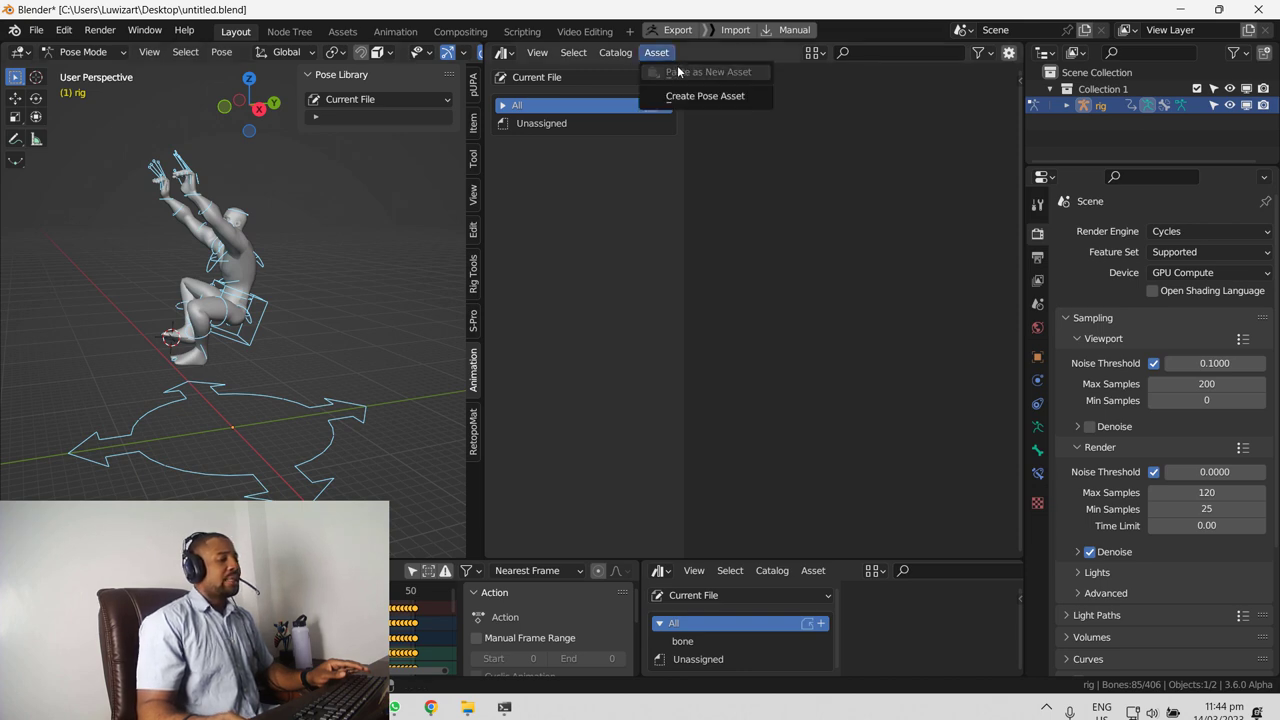
{"action": "left_click", "coordinate": [729, 97]}
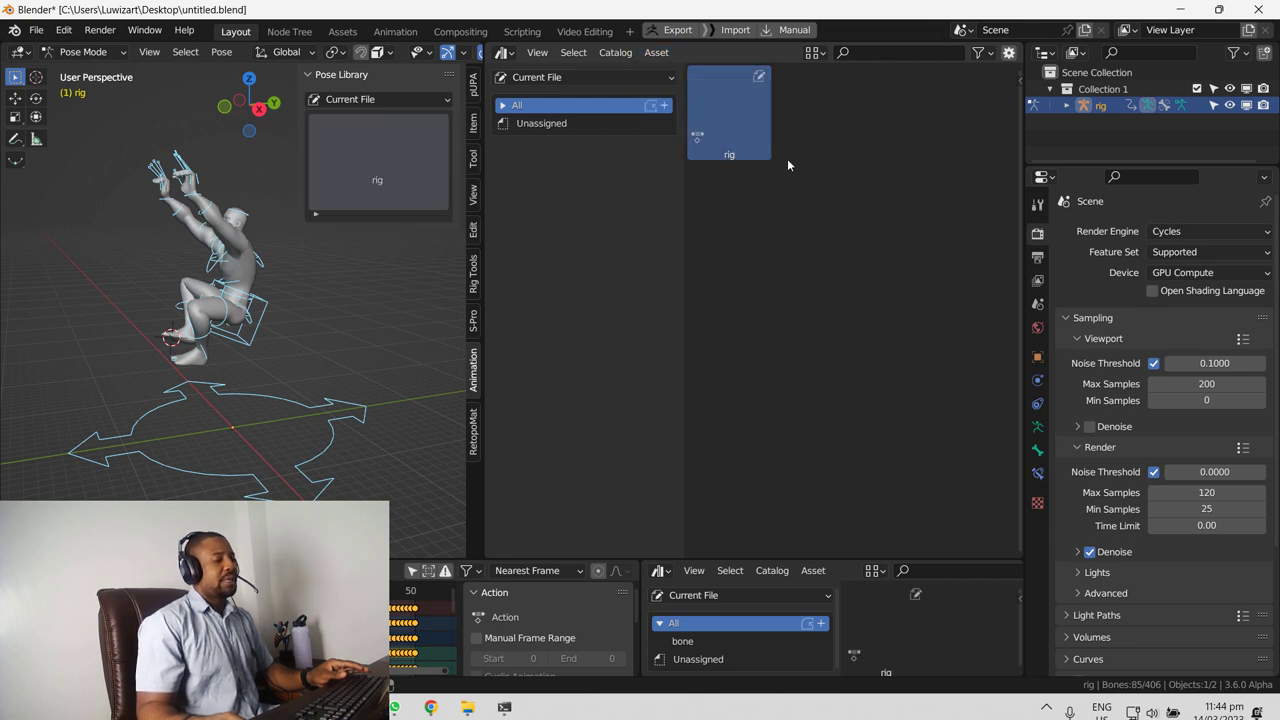
Step: Switch to front orthographic view and return the rig to Object Mode
{"action": "key", "text": "KP_1"}
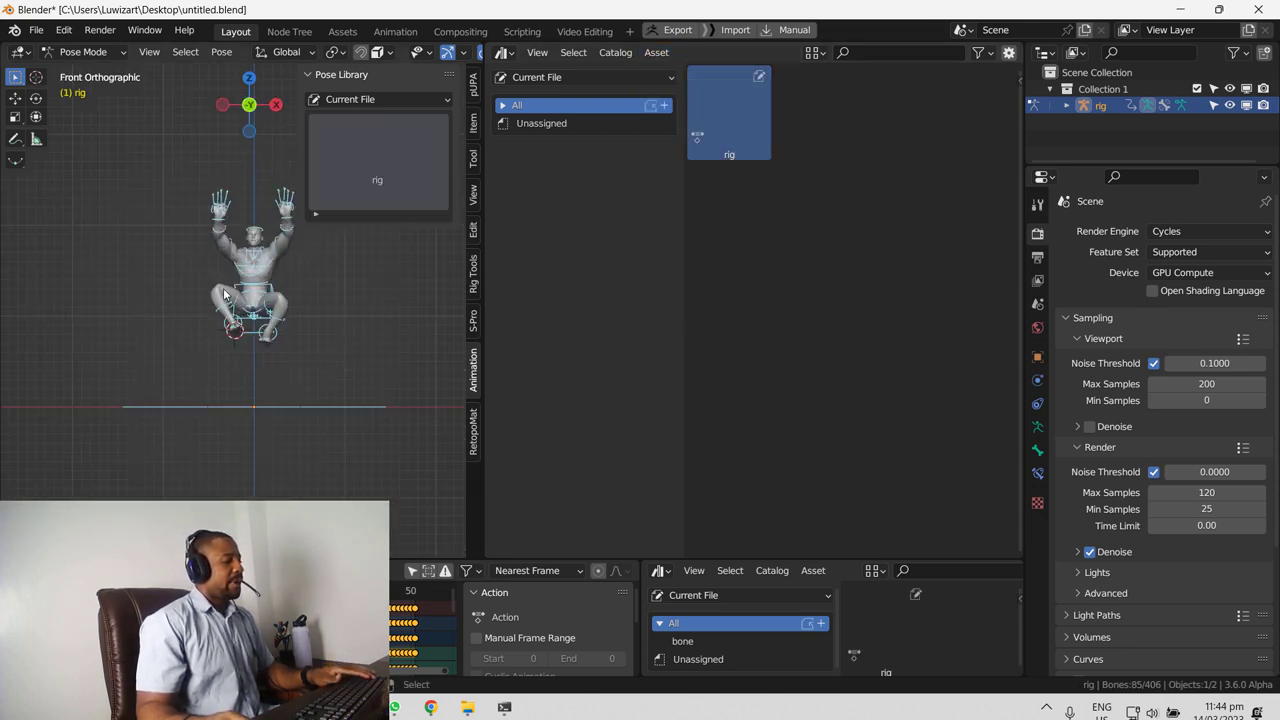
{"action": "key", "text": "ctrl+Tab"}
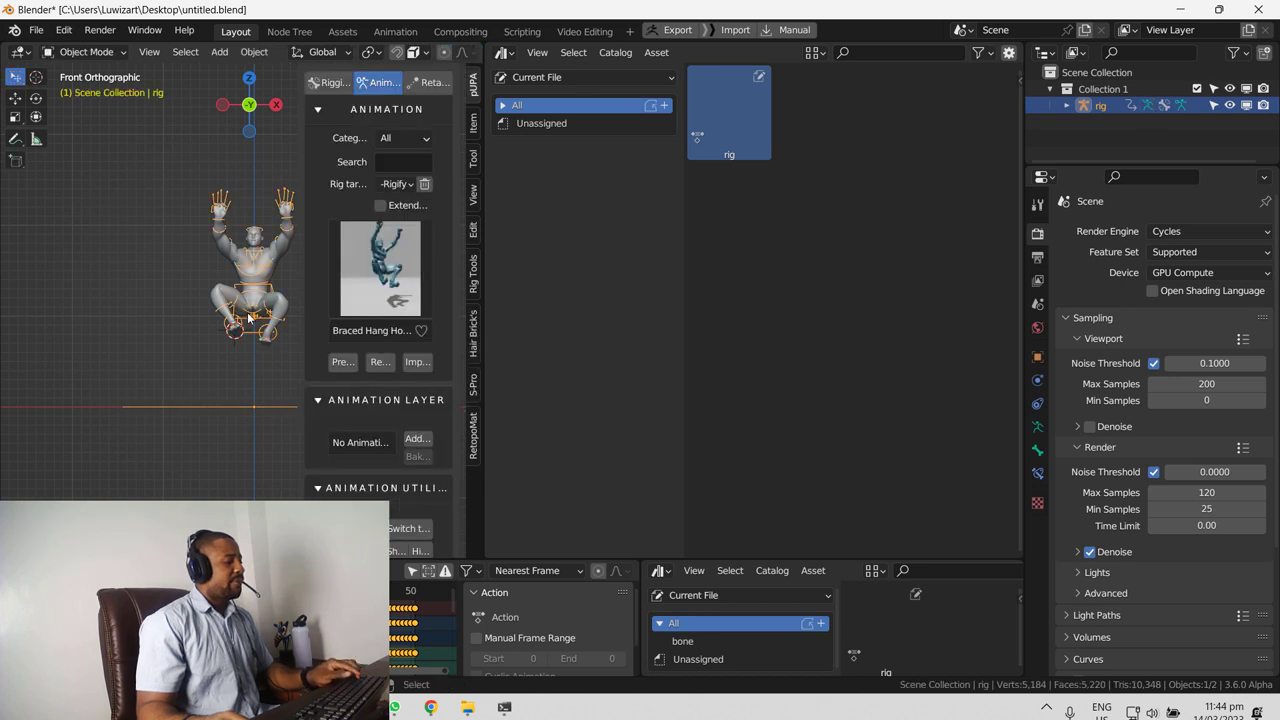
{"action": "key", "text": "shift+a"}
Step: Add a camera and align it to the current view of the character
{"action": "left_click", "coordinate": [170, 557]}
{"action": "middle_click_drag", "start_coordinate": [232, 356], "coordinate": [200, 310]}
{"action": "key", "text": "ctrl+alt+KP_0"}
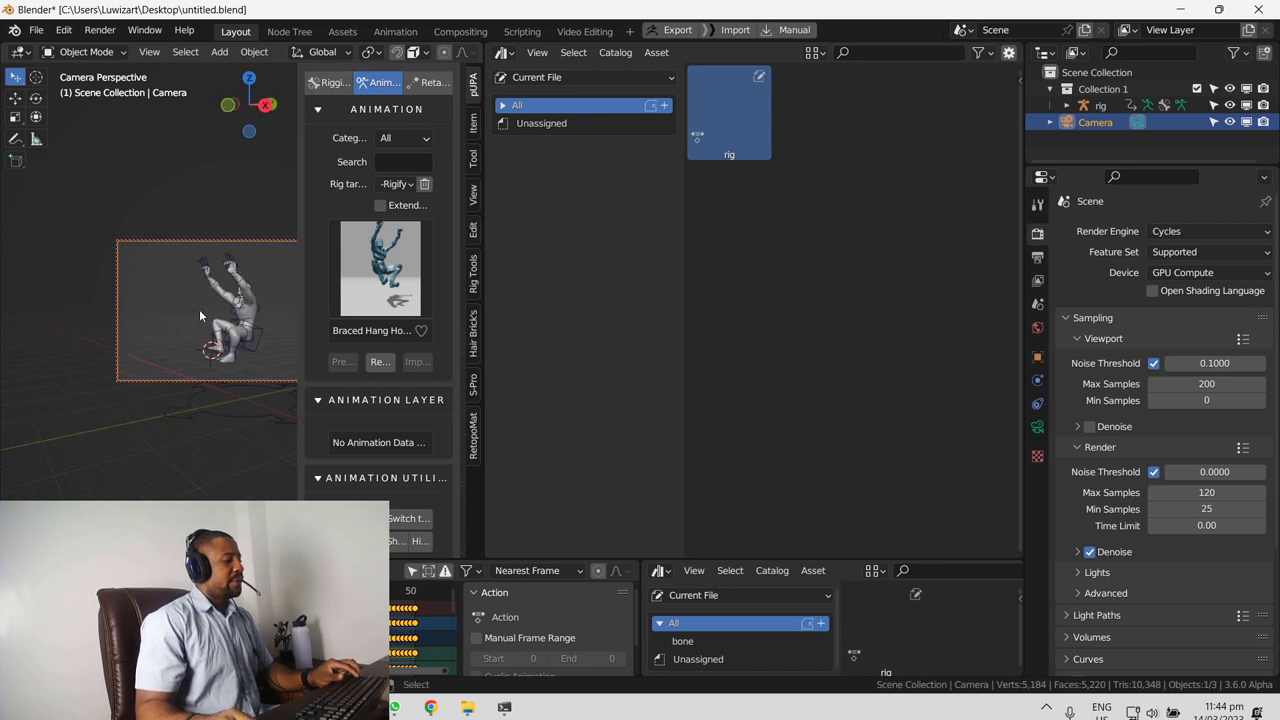
Step: Set the output resolution to 1000 × 1000 px
{"action": "left_click", "coordinate": [1037, 257]}
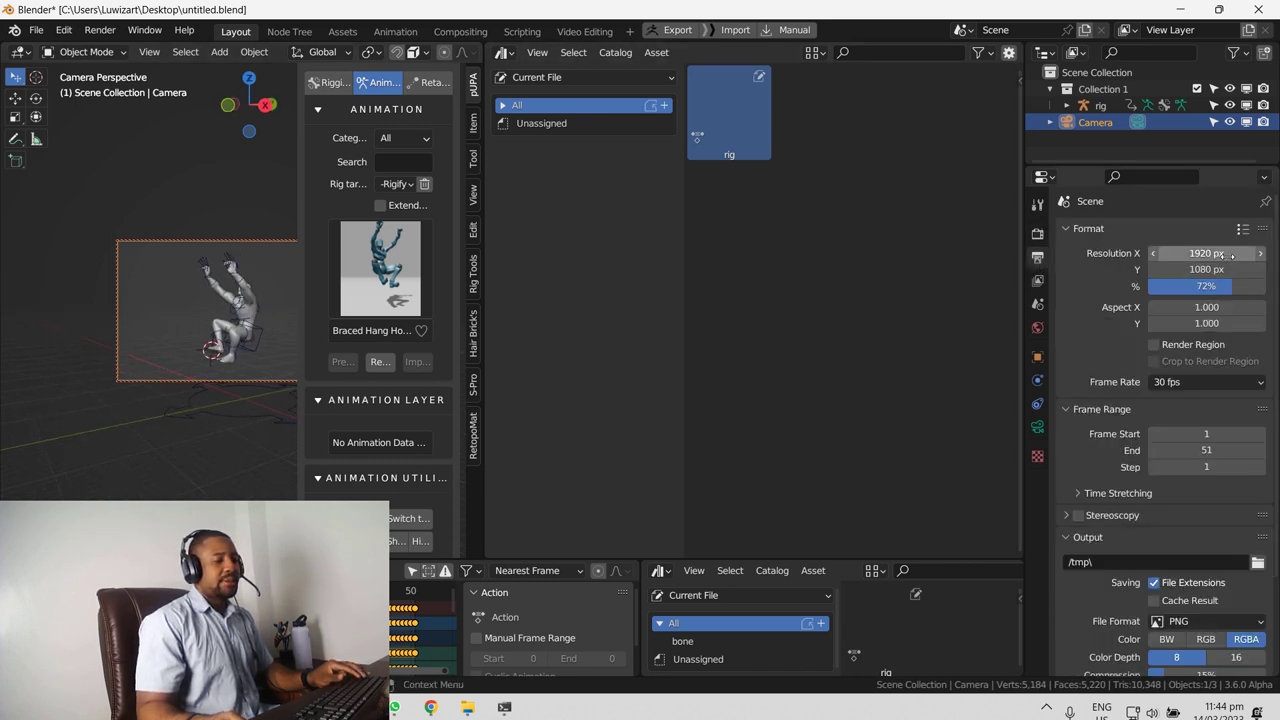
{"action": "left_click", "coordinate": [1200, 253]}
{"action": "type", "text": "10"}
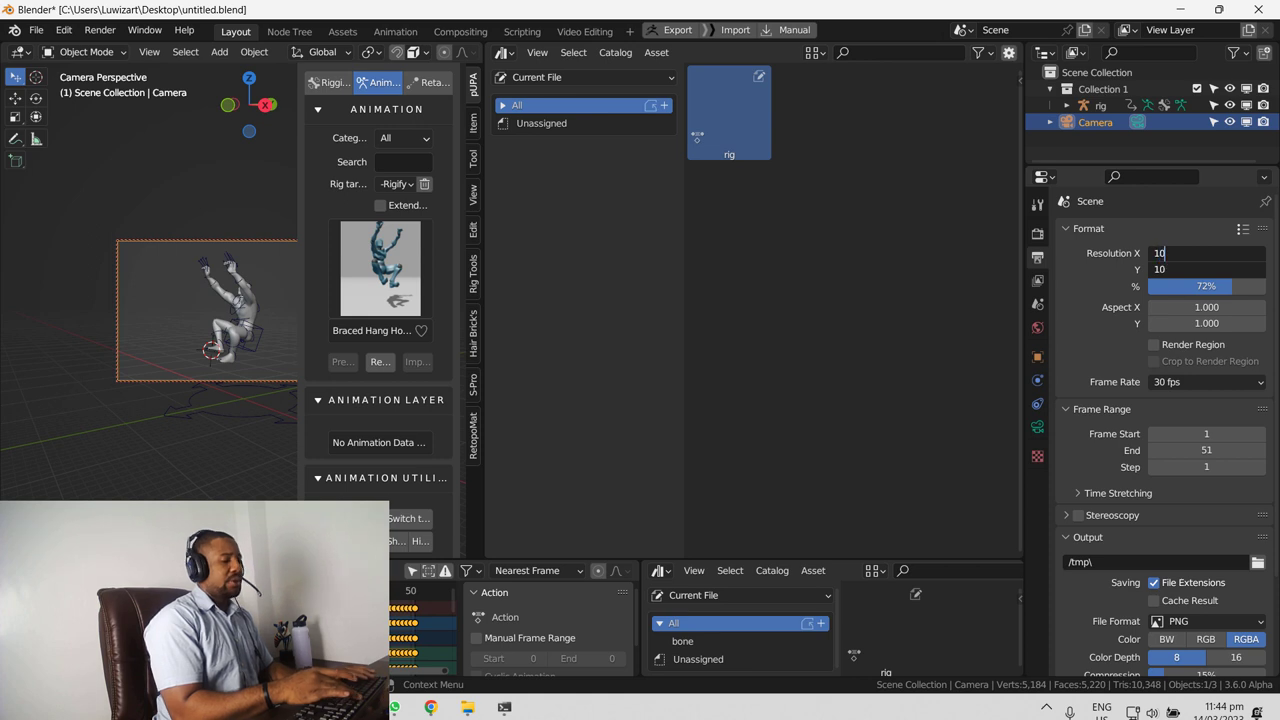
{"action": "type", "text": "00"}
{"action": "key", "text": "Return"}
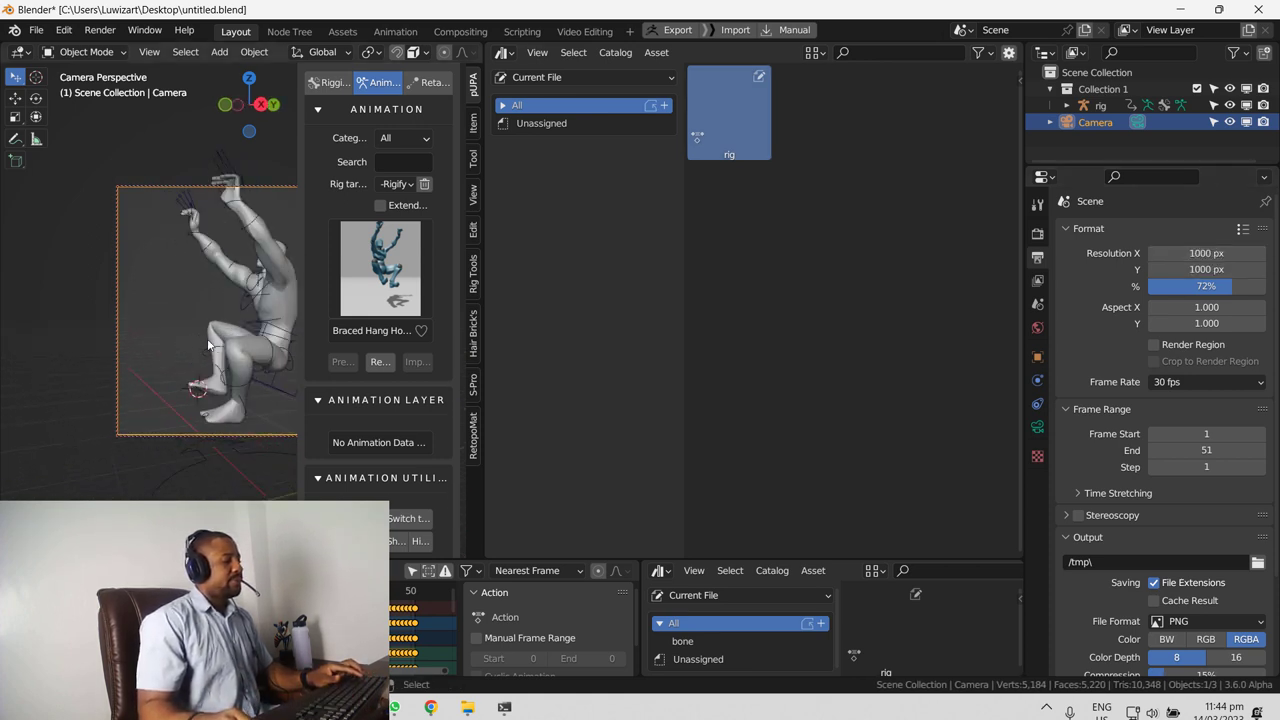
Step: Enable Lock Camera to View from Quick Favorites
{"action": "key", "text": "q"}
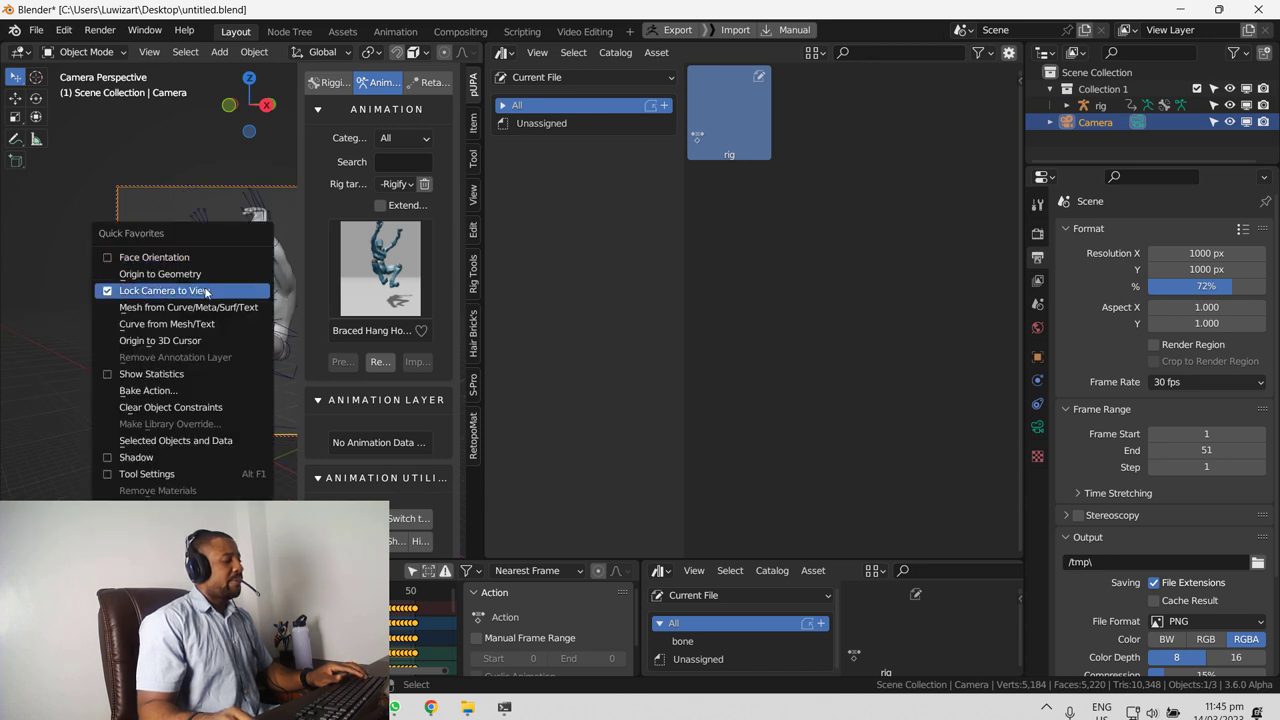
{"action": "left_click", "coordinate": [205, 290]}
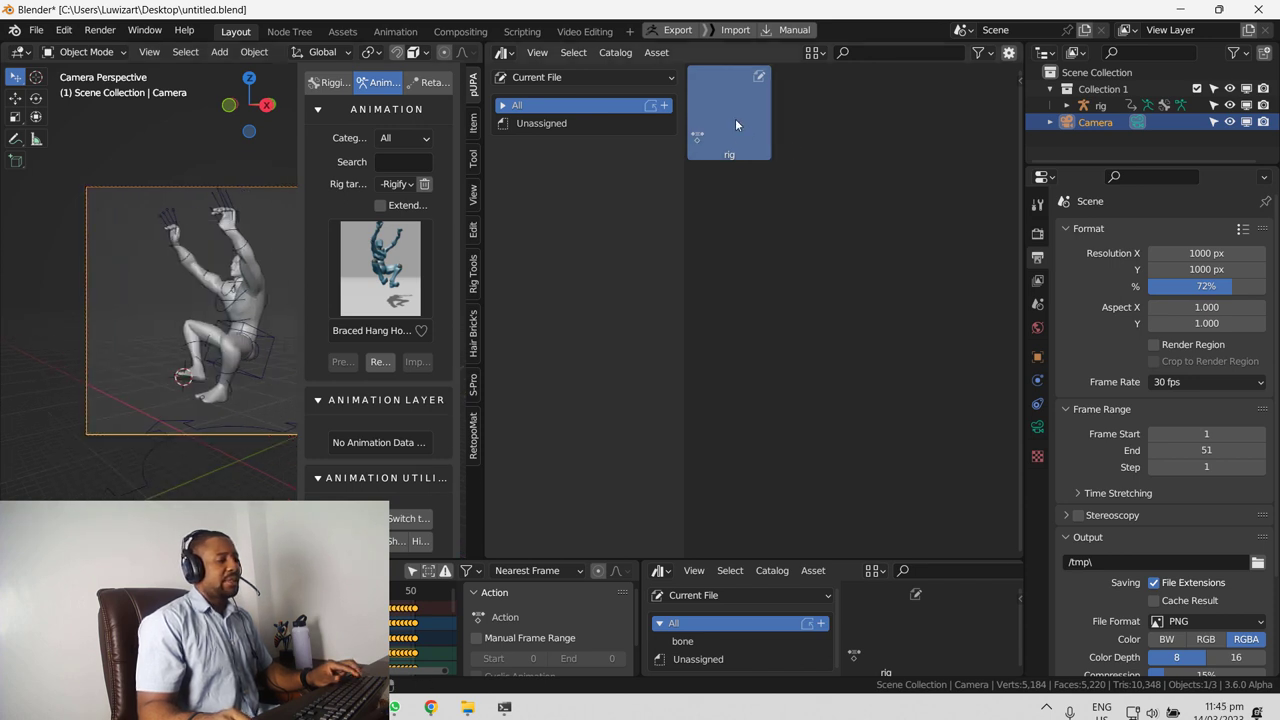
{"action": "key", "text": "q"}
{"action": "key", "text": "Escape"}
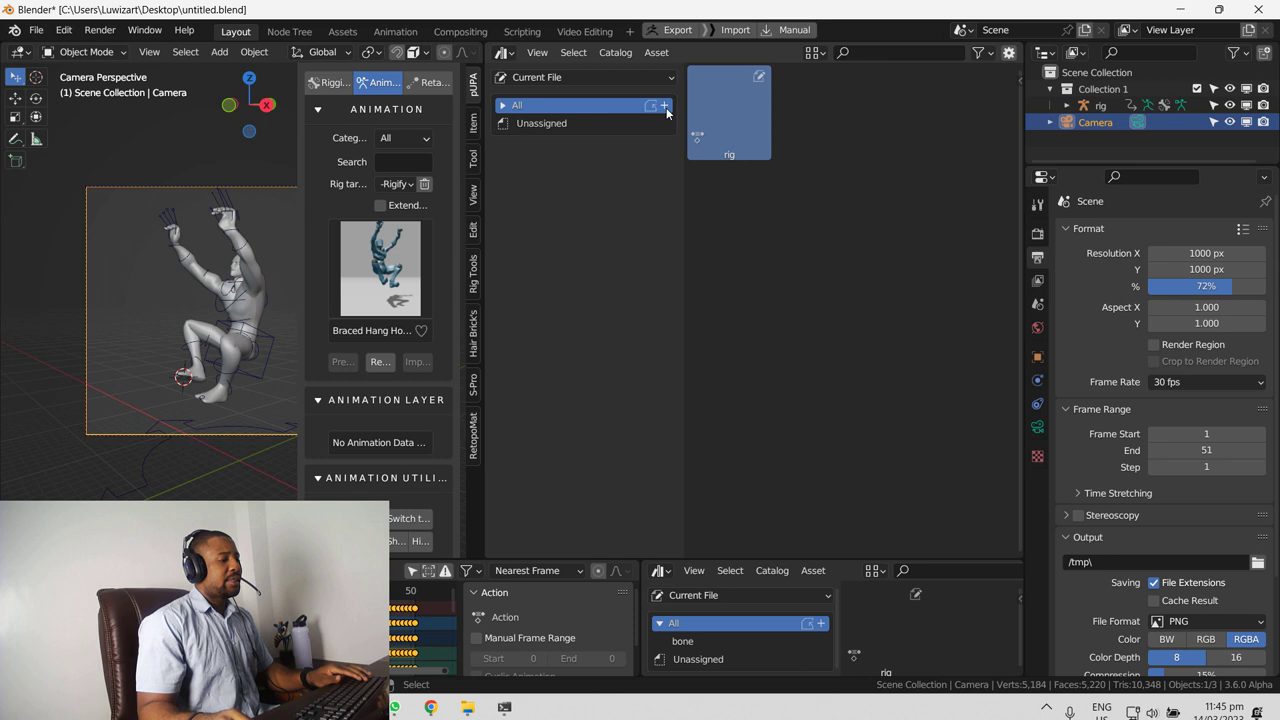
{"action": "right_click", "coordinate": [731, 105]}
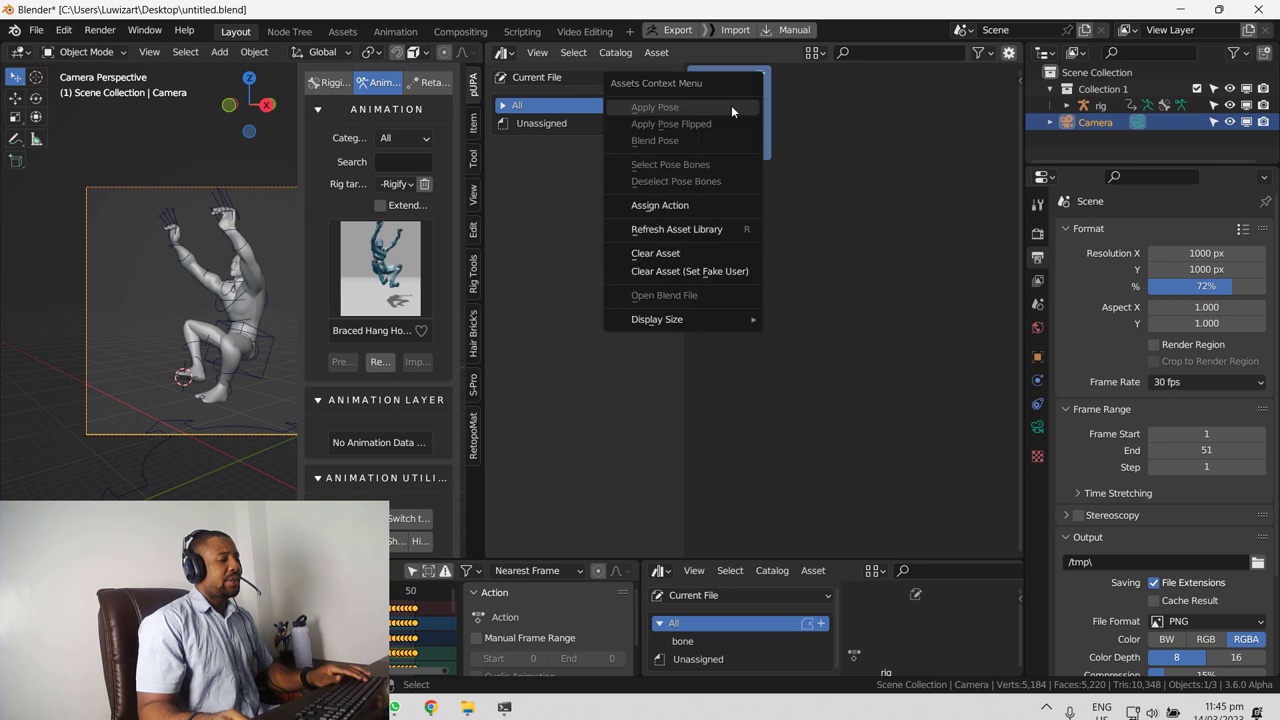
Step: Clear the rig asset, then save the rig's Pose Mode pose as rig.001
{"action": "left_click", "coordinate": [686, 255]}
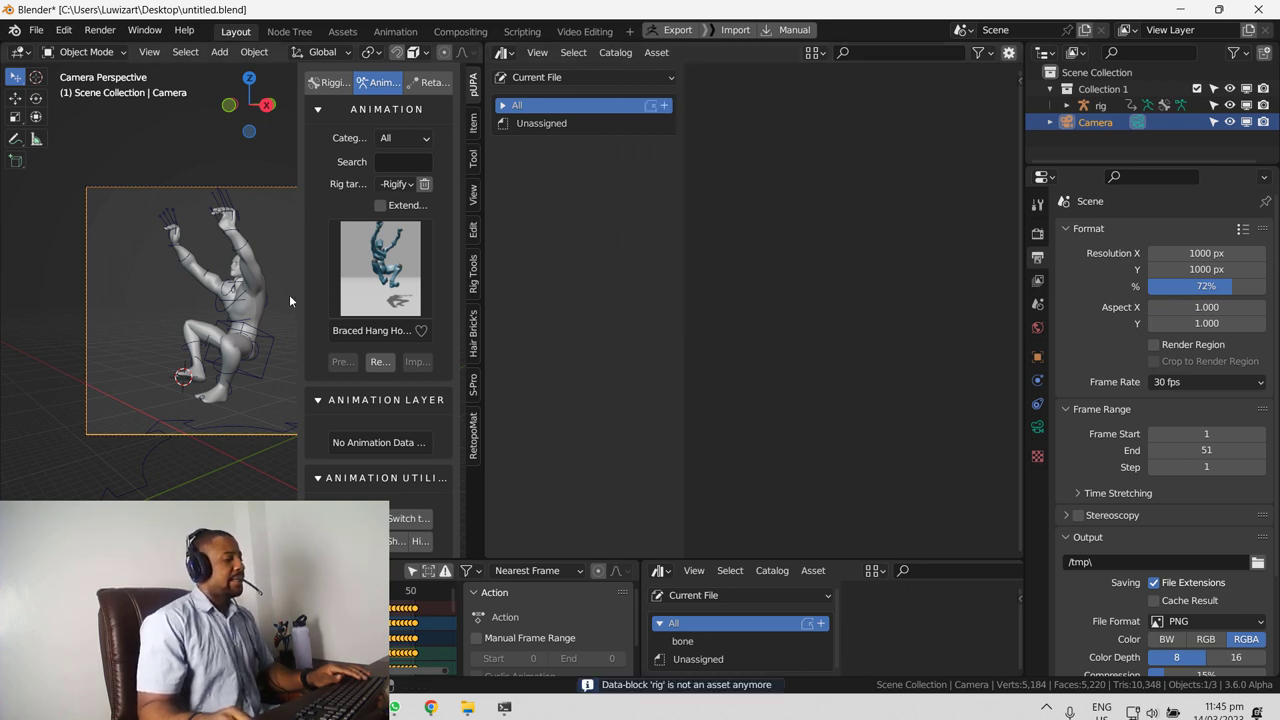
{"action": "left_click", "coordinate": [230, 303]}
{"action": "key", "text": "ctrl+Tab"}
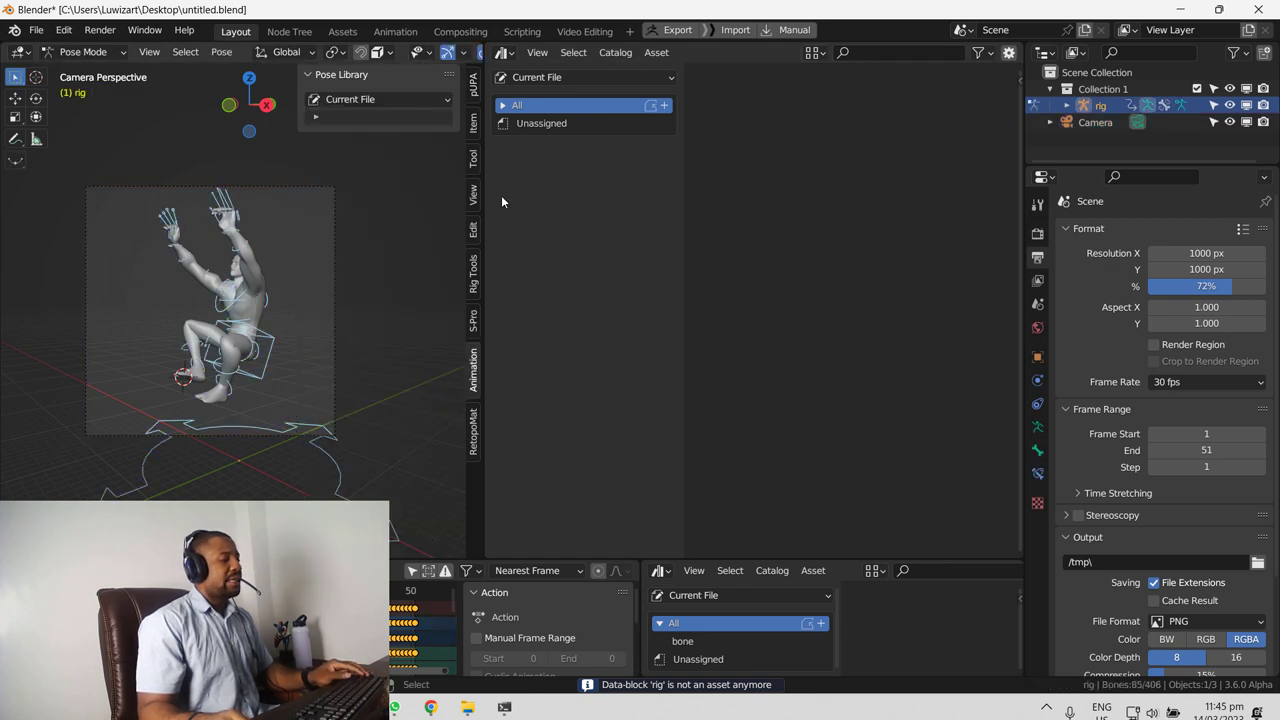
{"action": "left_click", "coordinate": [656, 52]}
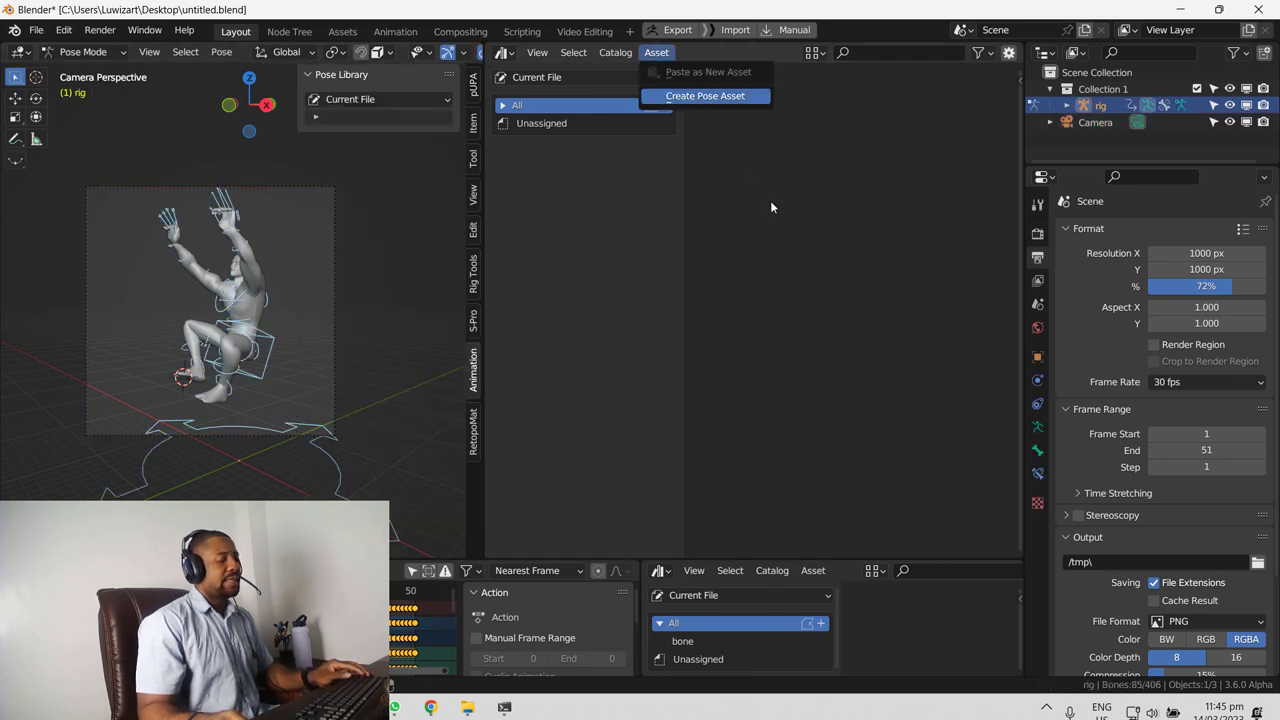
{"action": "key", "text": "Return"}
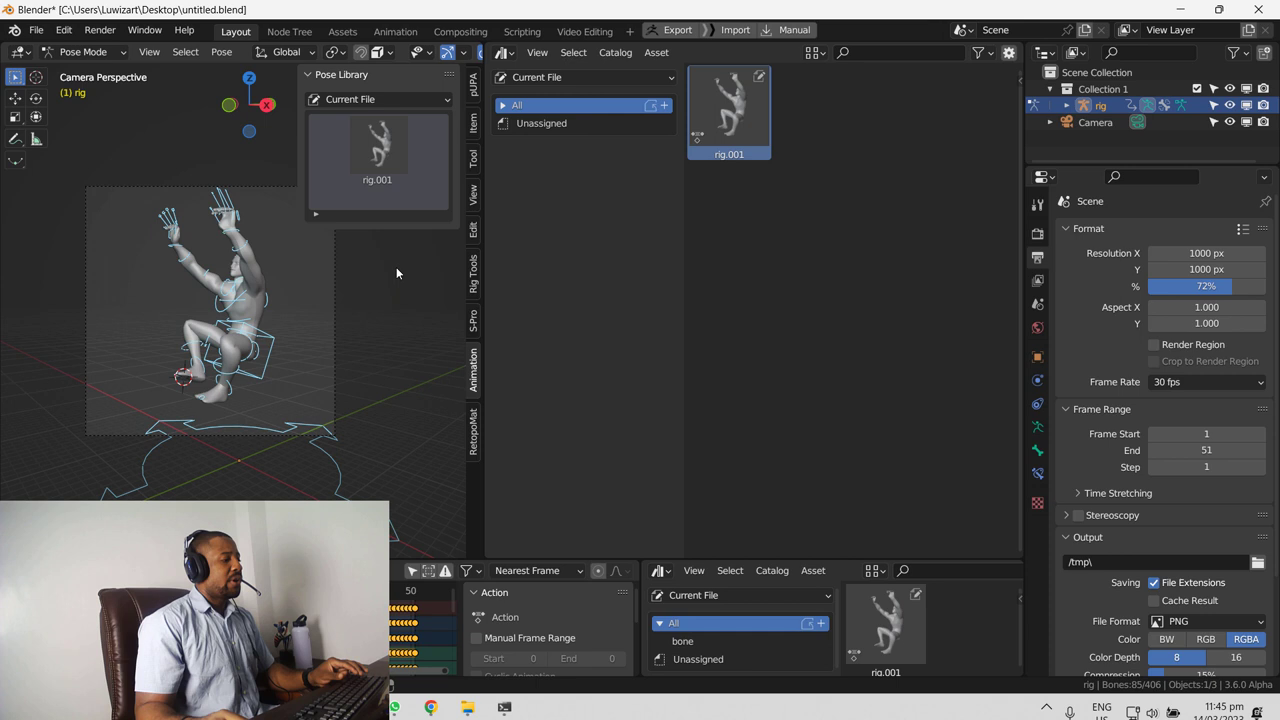
Step: Play to frame 21, reframe the camera on the leap and save it as rig.002
{"action": "middle_click_drag", "start_coordinate": [326, 315], "coordinate": [304, 325], "text": "shift"}
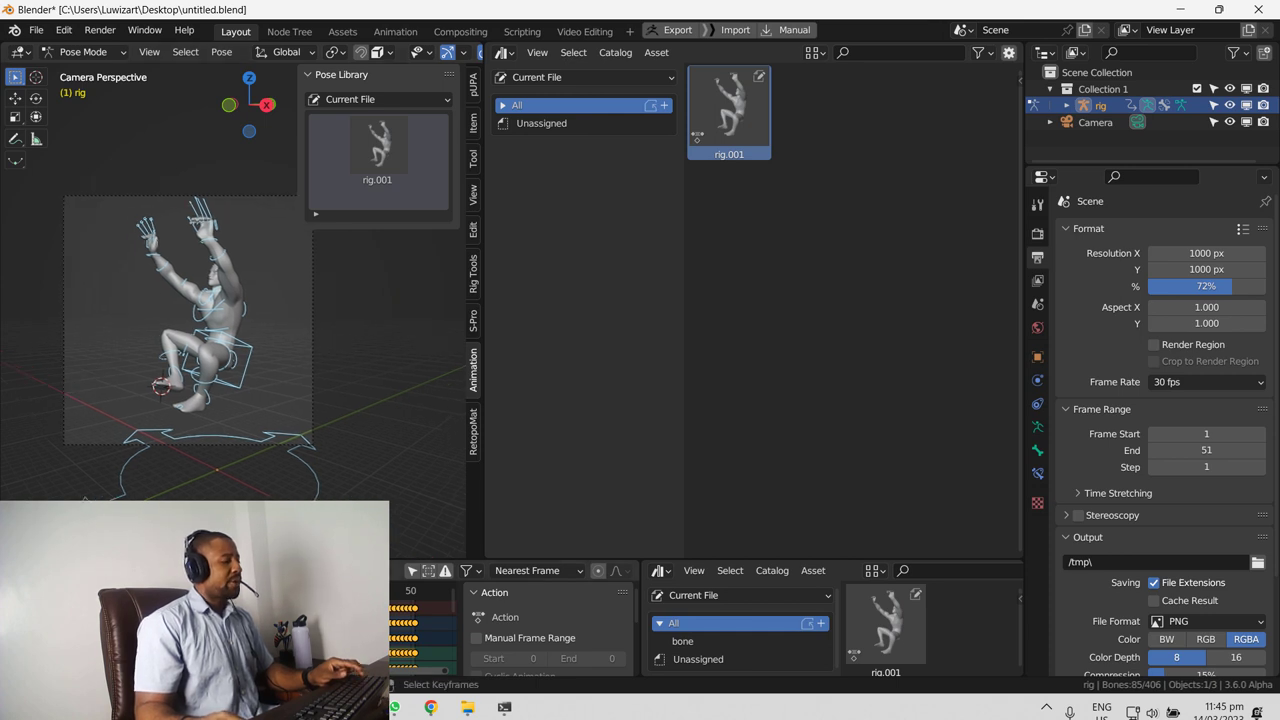
{"action": "key", "text": "space"}
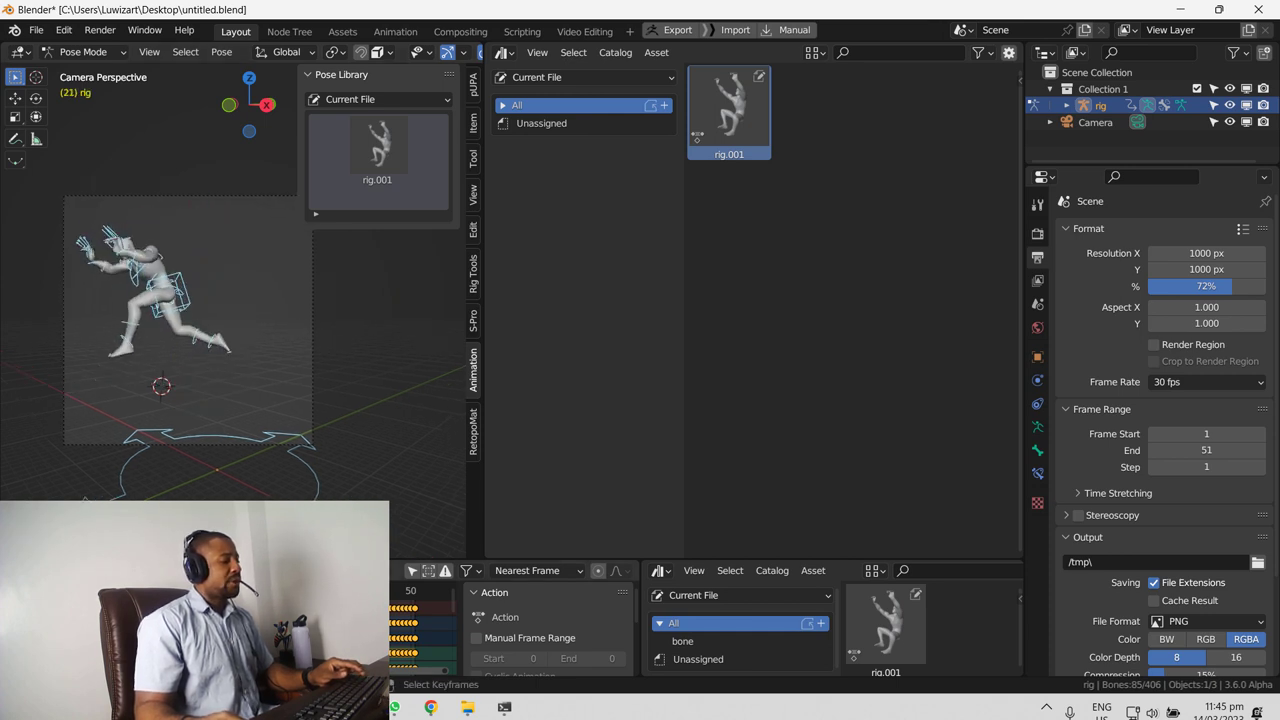
{"action": "middle_click_drag", "start_coordinate": [184, 380], "coordinate": [420, 257]}
{"action": "key", "text": "KP_0"}
{"action": "key", "text": "q"}
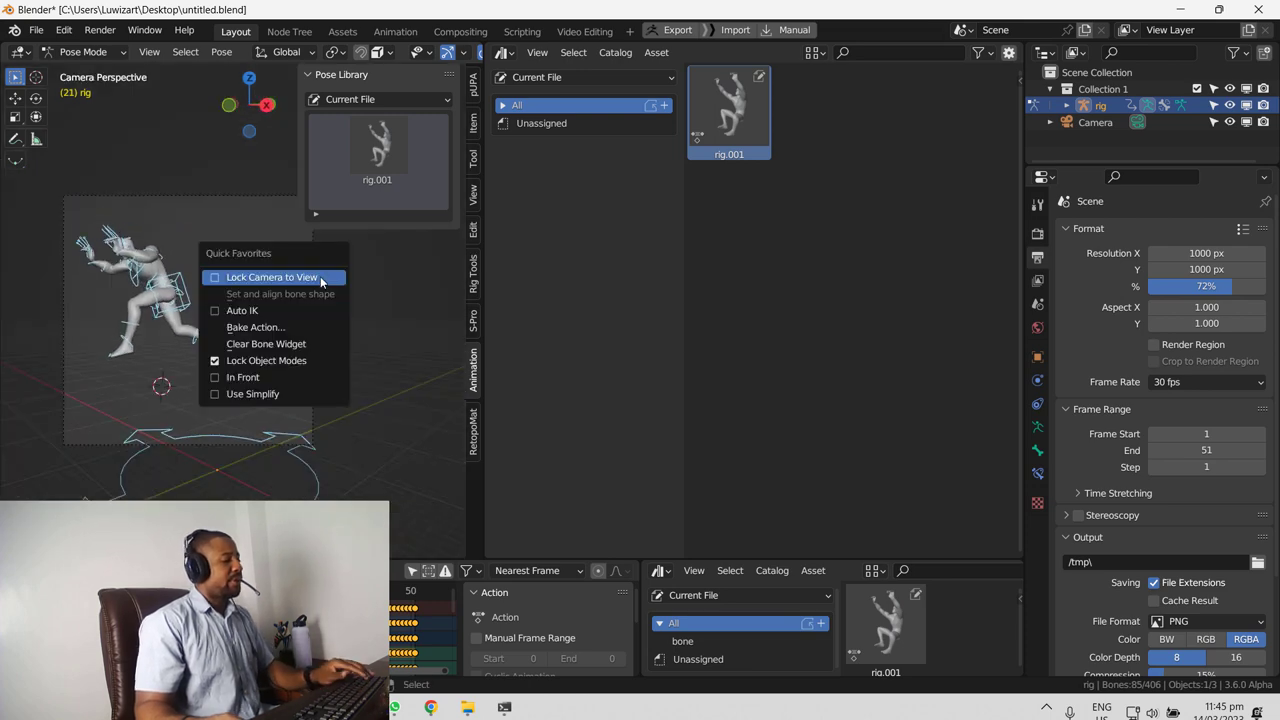
{"action": "left_click", "coordinate": [272, 277]}
{"action": "middle_click_drag", "start_coordinate": [104, 366], "coordinate": [143, 370]}
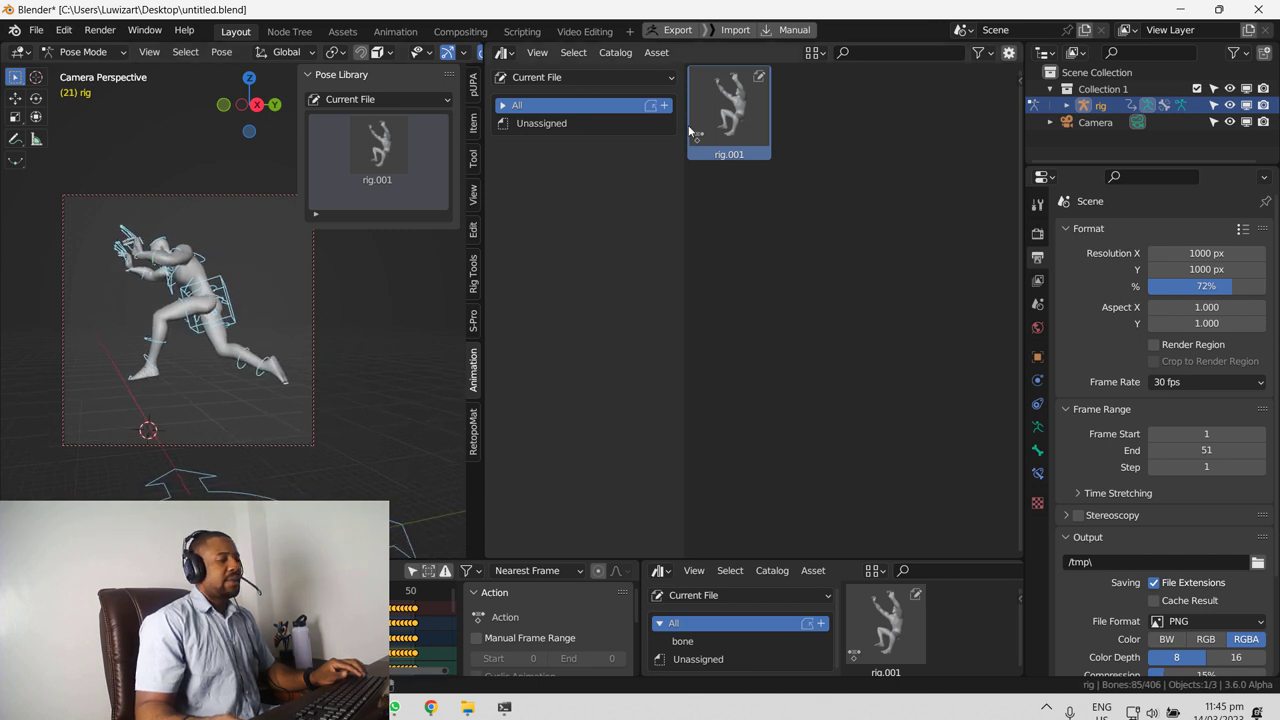
{"action": "left_click", "coordinate": [664, 56]}
{"action": "left_click", "coordinate": [706, 95]}
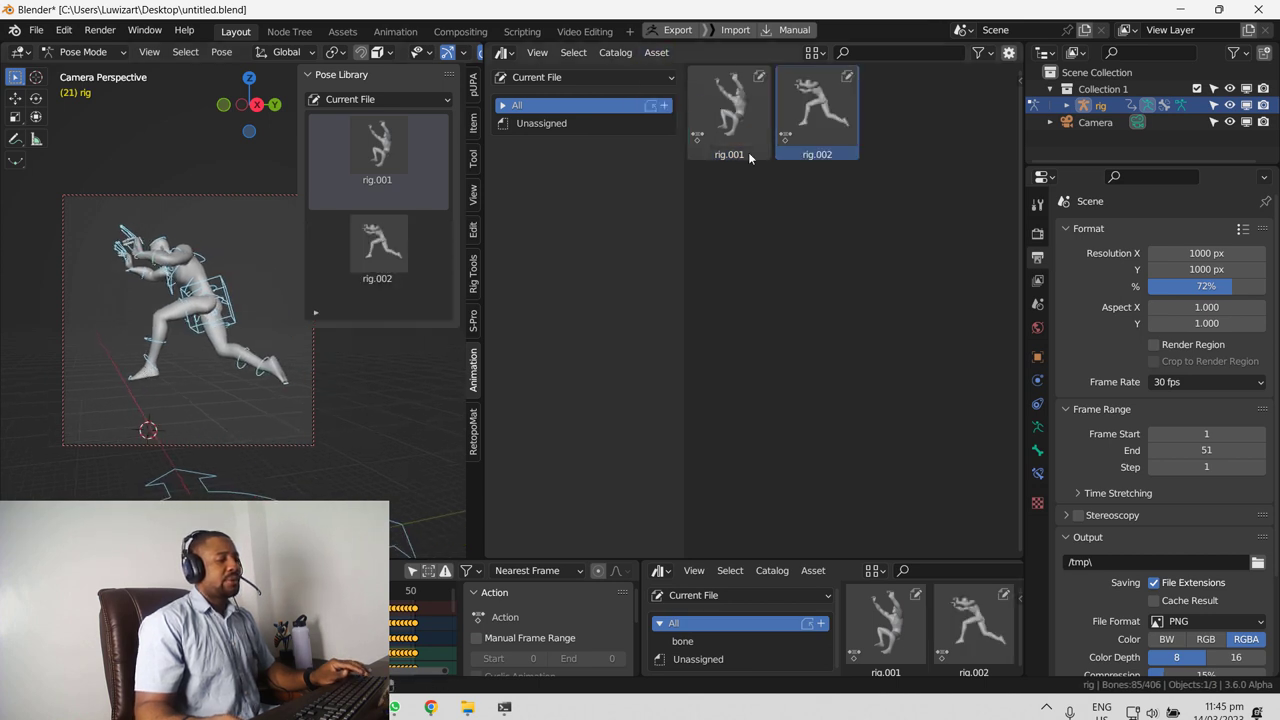
Step: Scrub to frame 52 and save the arms-raised pose as rig.003
{"action": "key", "text": "space"}
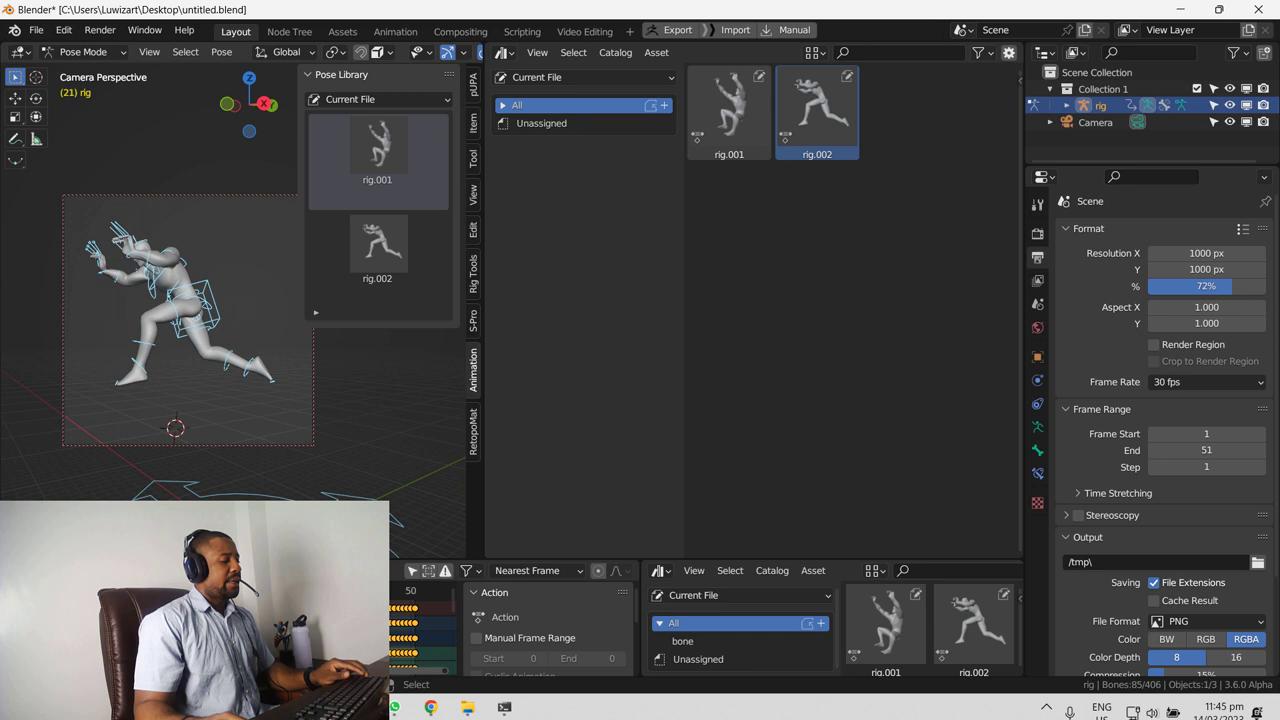
{"action": "left_click_drag", "start_coordinate": [338, 657], "coordinate": [425, 657]}
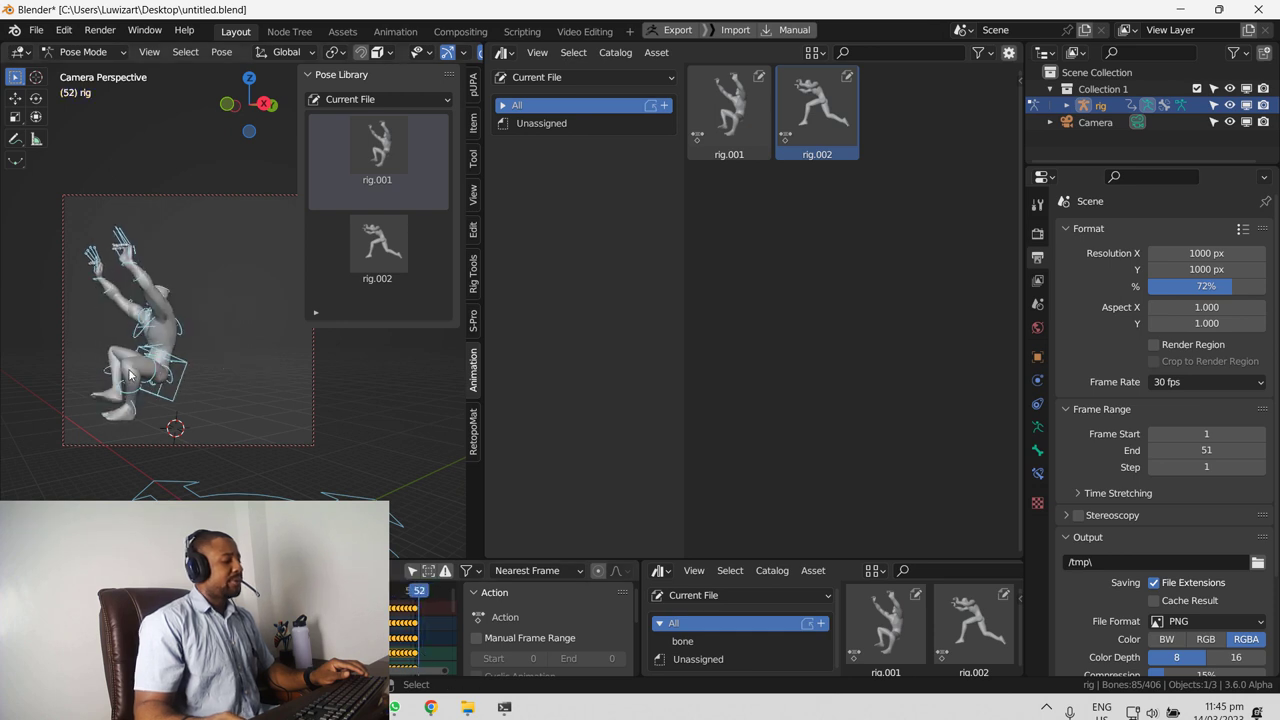
{"action": "middle_click_drag", "start_coordinate": [130, 375], "coordinate": [226, 396]}
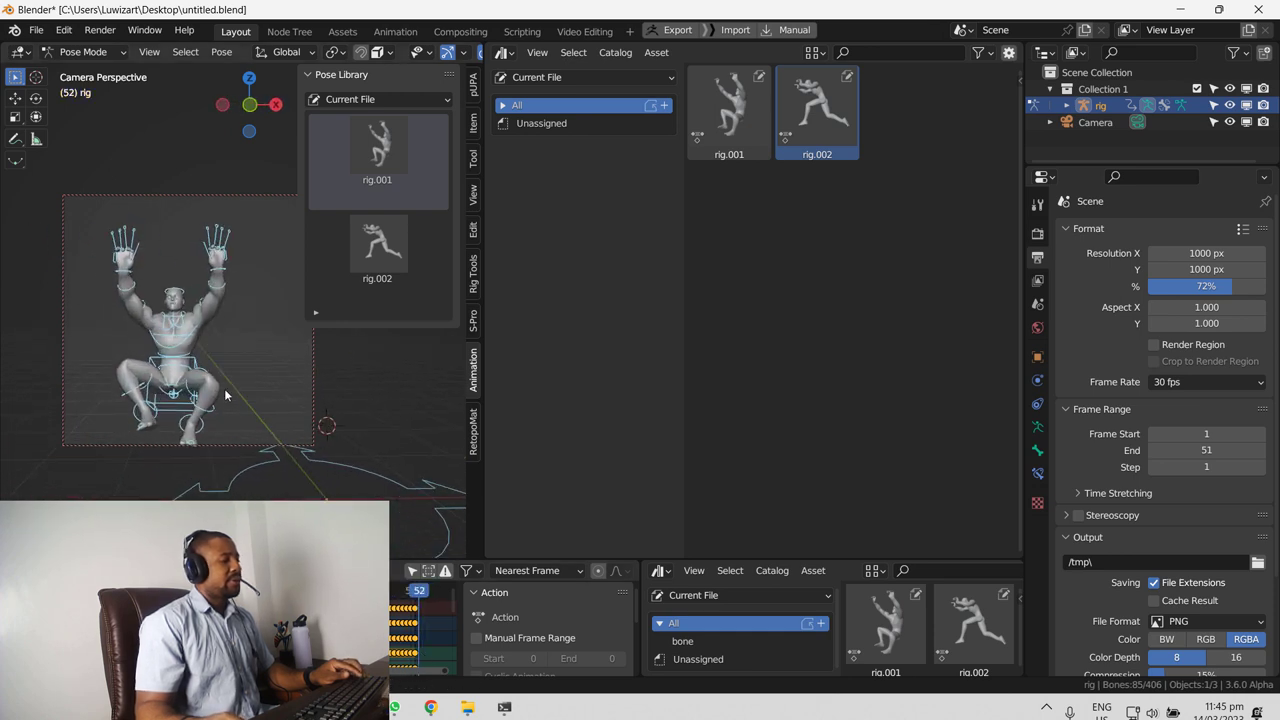
{"action": "left_click", "coordinate": [656, 52]}
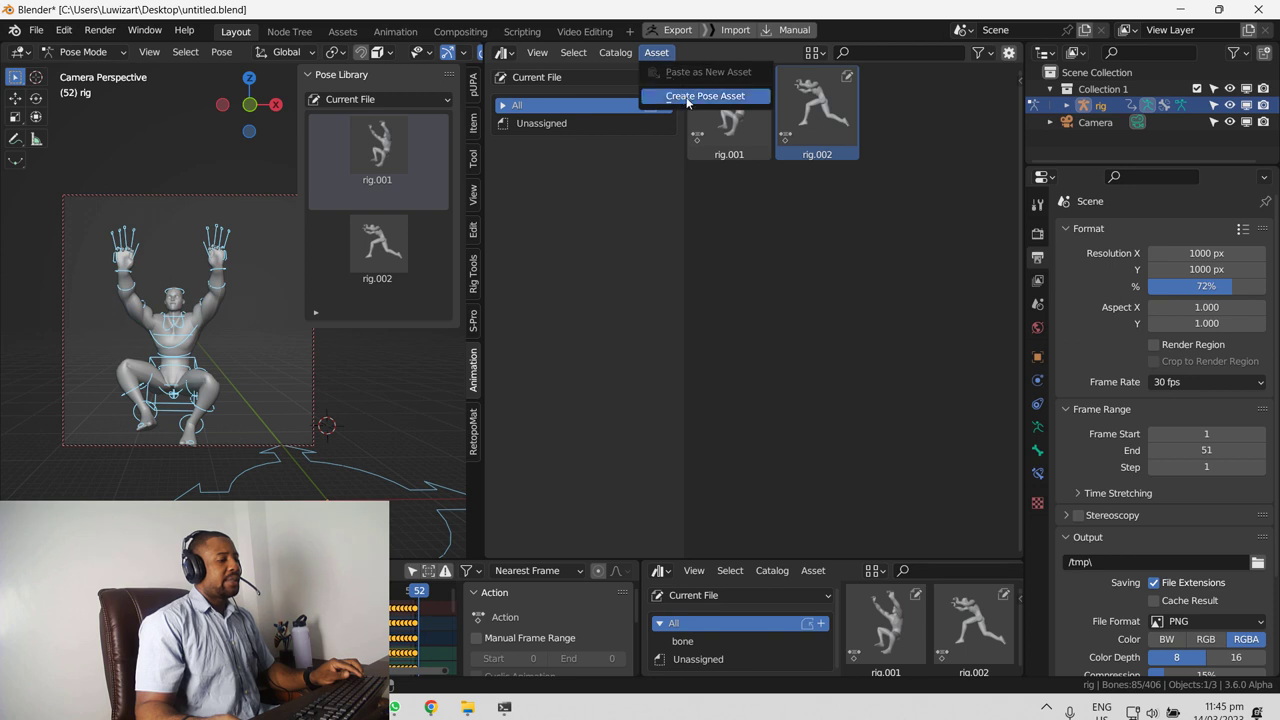
{"action": "left_click", "coordinate": [690, 95]}
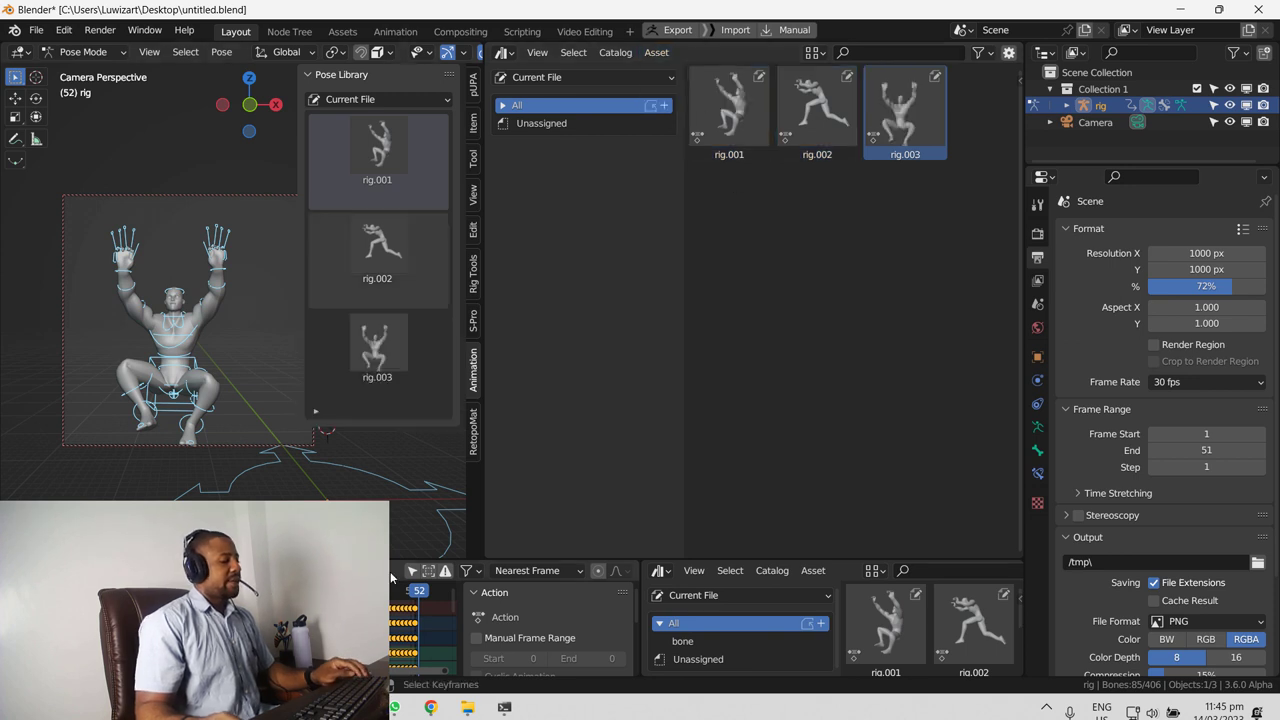
Step: Return the rig to Object Mode, unlock the camera, orbit freely and select rig.001
{"action": "left_click", "coordinate": [475, 88]}
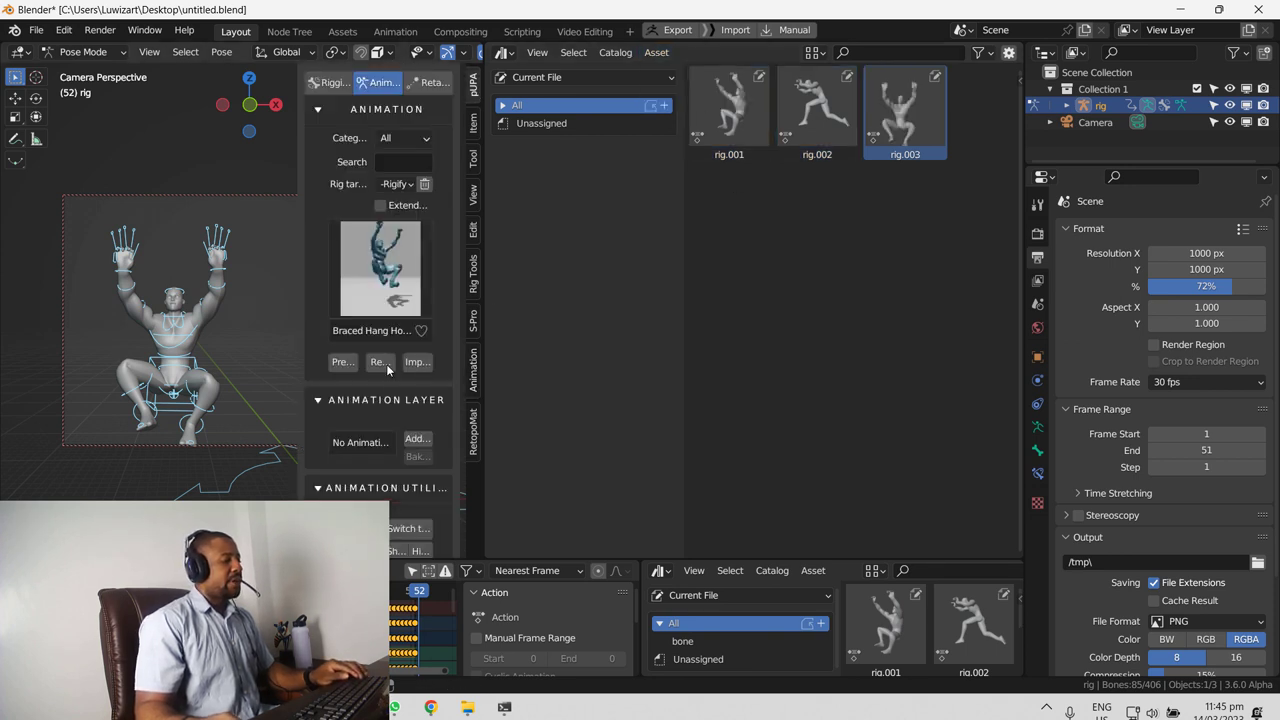
{"action": "key", "text": "ctrl+Tab"}
{"action": "key", "text": "q"}
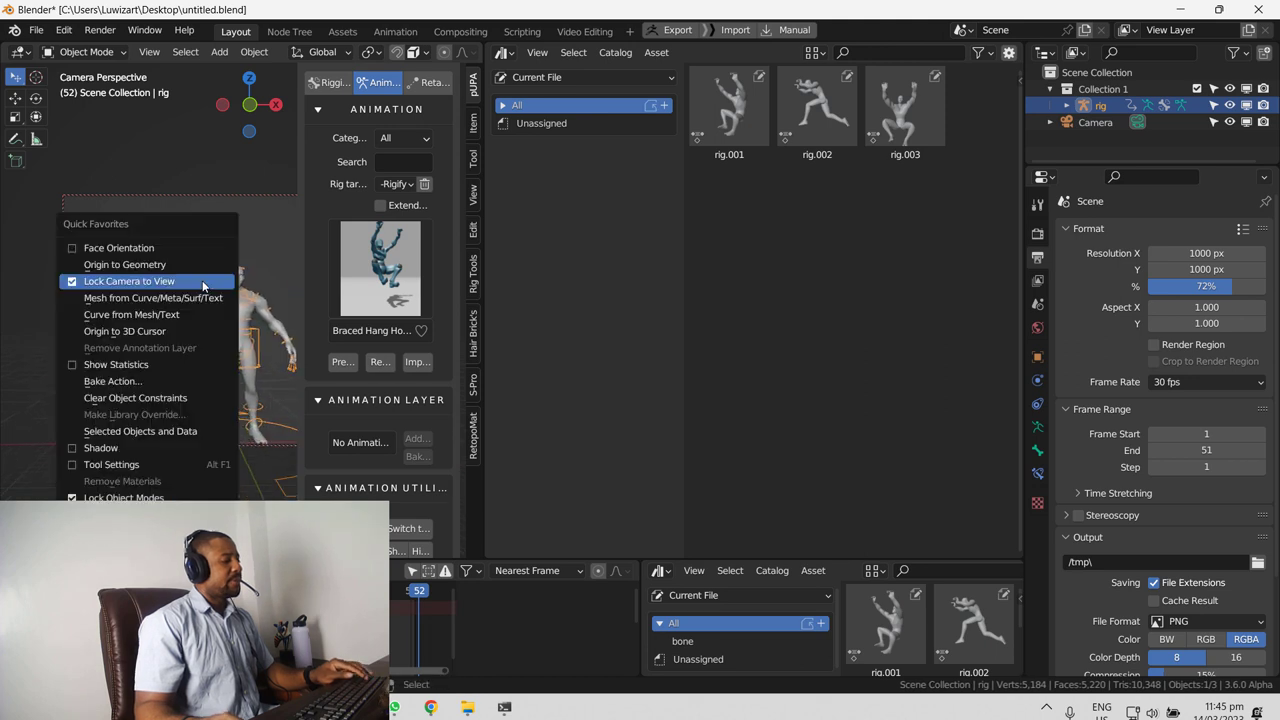
{"action": "left_click", "coordinate": [202, 280]}
{"action": "left_click", "coordinate": [212, 197]}
{"action": "middle_click_drag", "start_coordinate": [212, 197], "coordinate": [88, 293]}
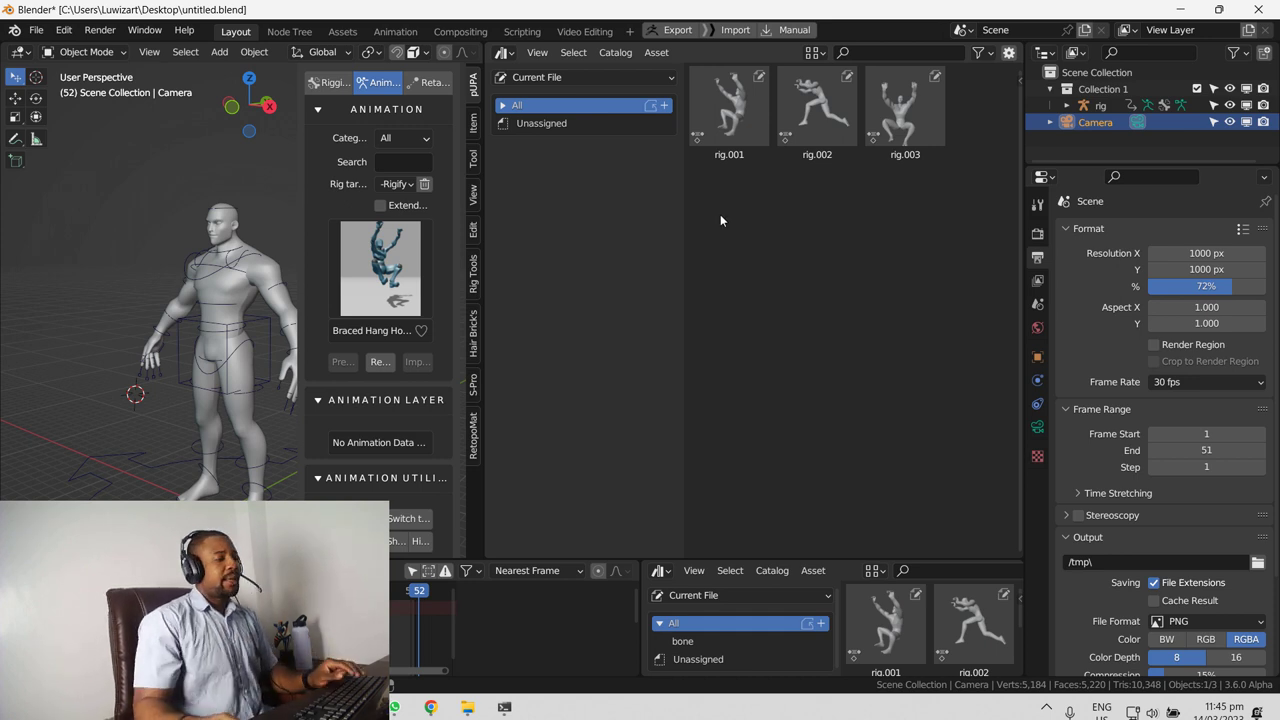
{"action": "left_click", "coordinate": [747, 128]}
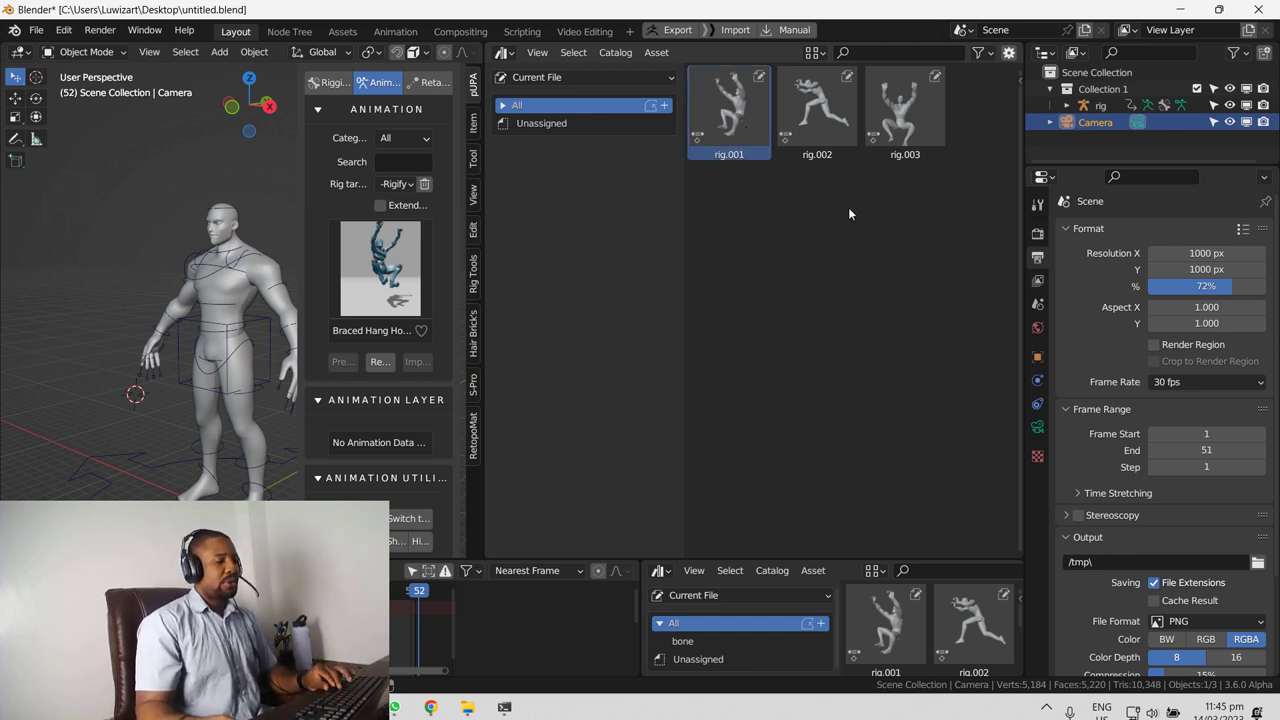
Step: Rename the rig.001 pose asset to 'pose 1'
{"action": "key", "text": "n"}
{"action": "key", "text": "n"}
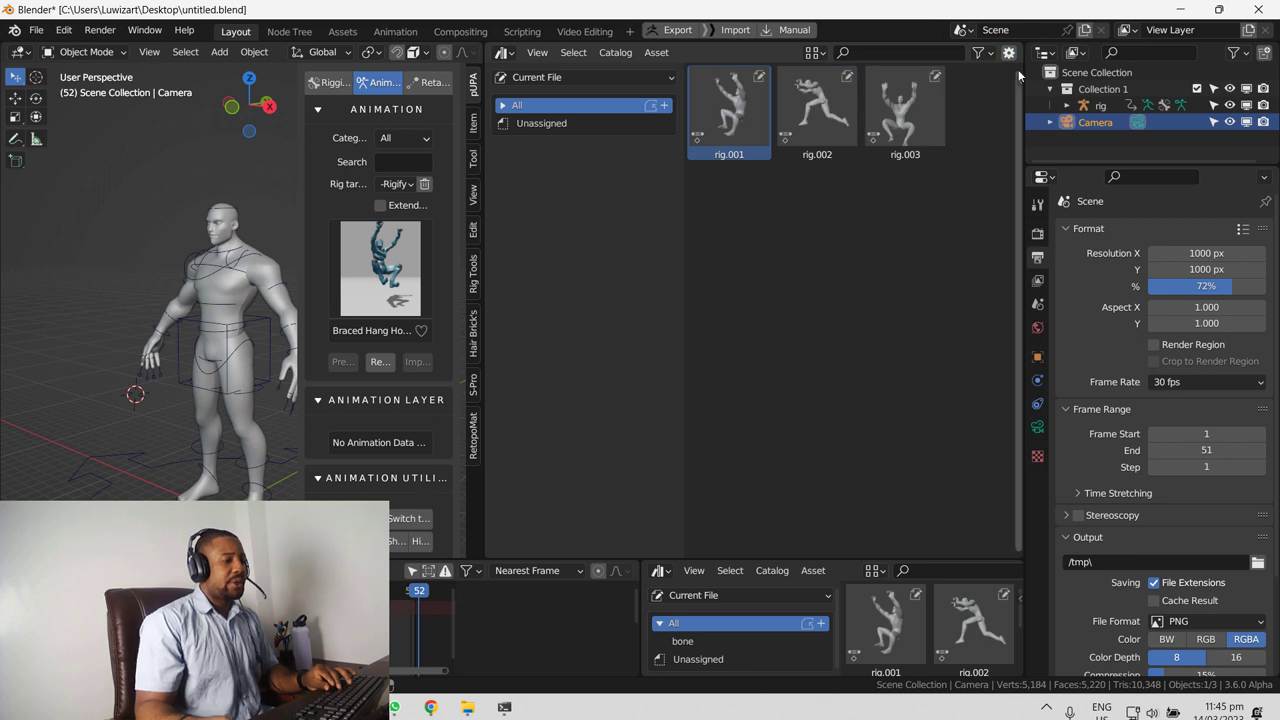
{"action": "key", "text": "n"}
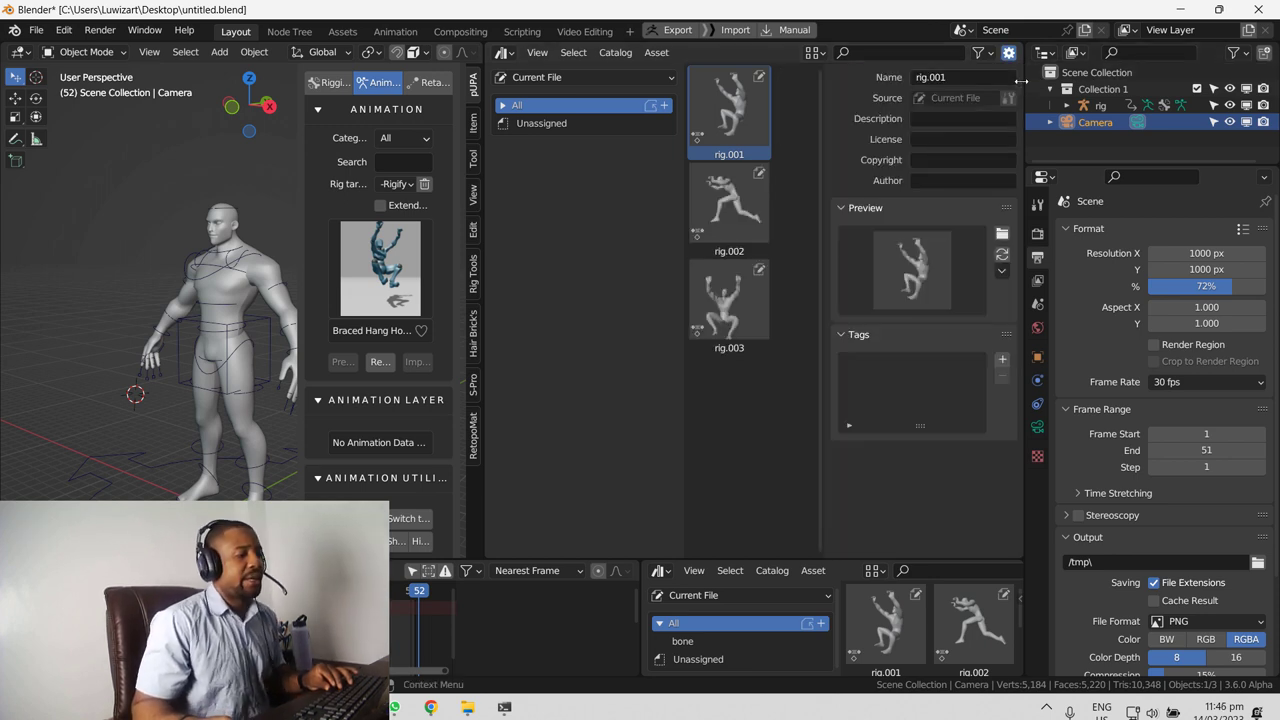
{"action": "left_click", "coordinate": [942, 77]}
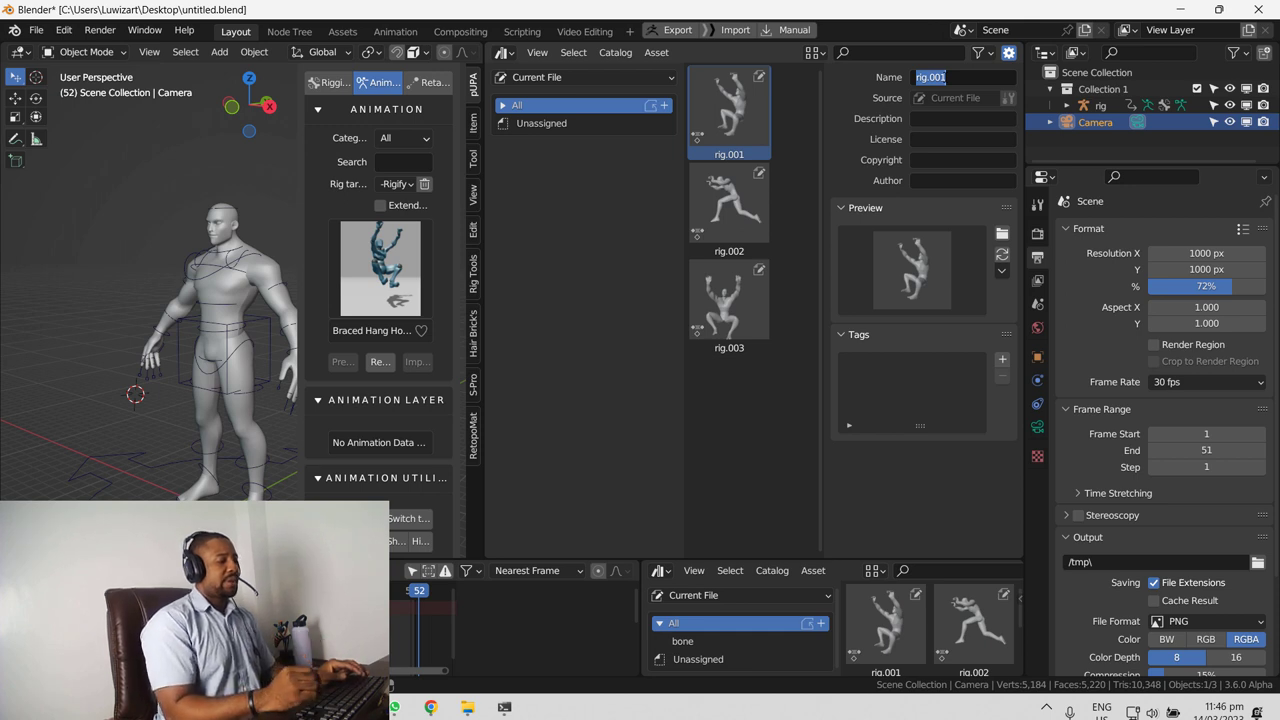
{"action": "type", "text": "pose"}
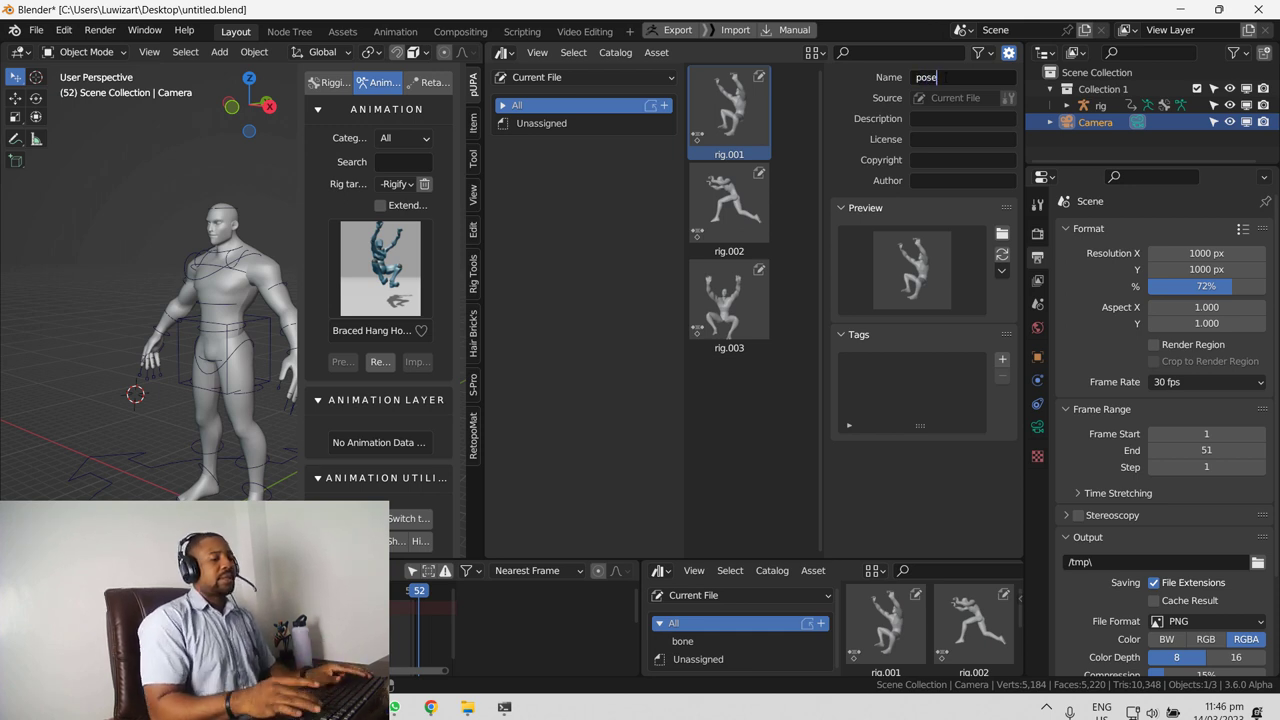
{"action": "type", "text": " 1"}
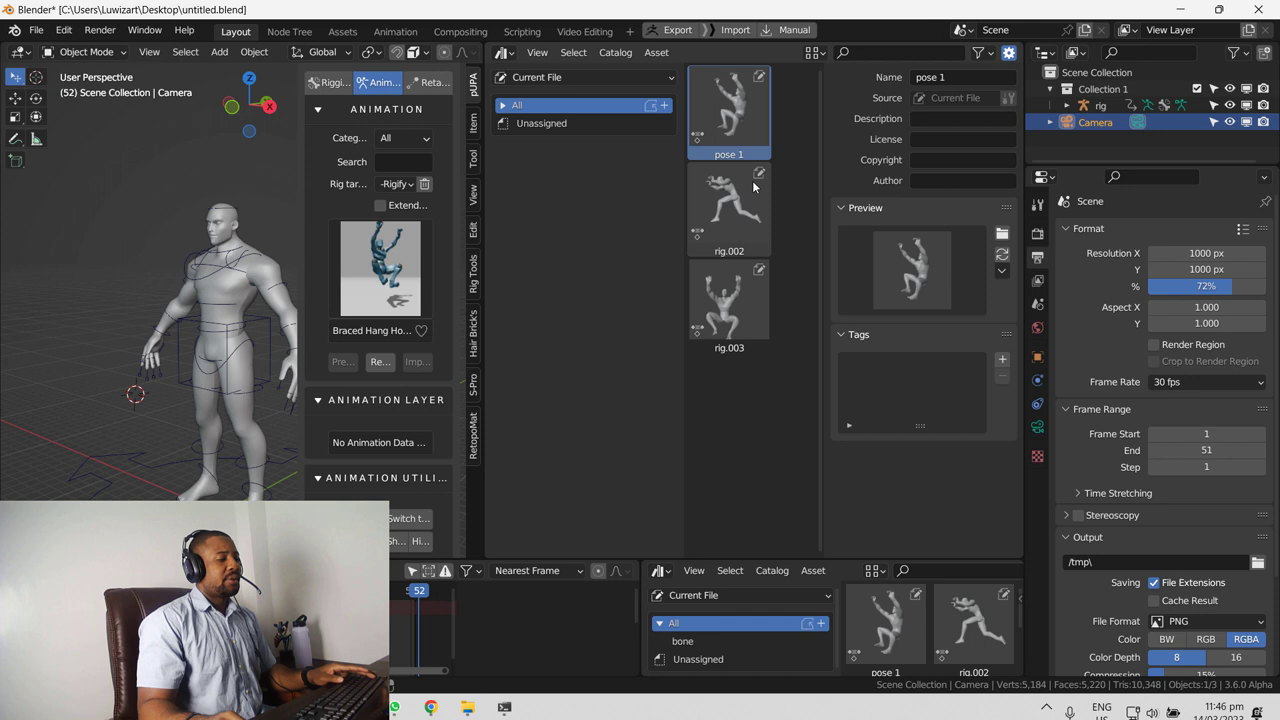
Step: Rename the second pose asset to 'pose 2'
{"action": "left_click", "coordinate": [729, 205]}
{"action": "left_click", "coordinate": [960, 80]}
{"action": "type", "text": "pose 2"}
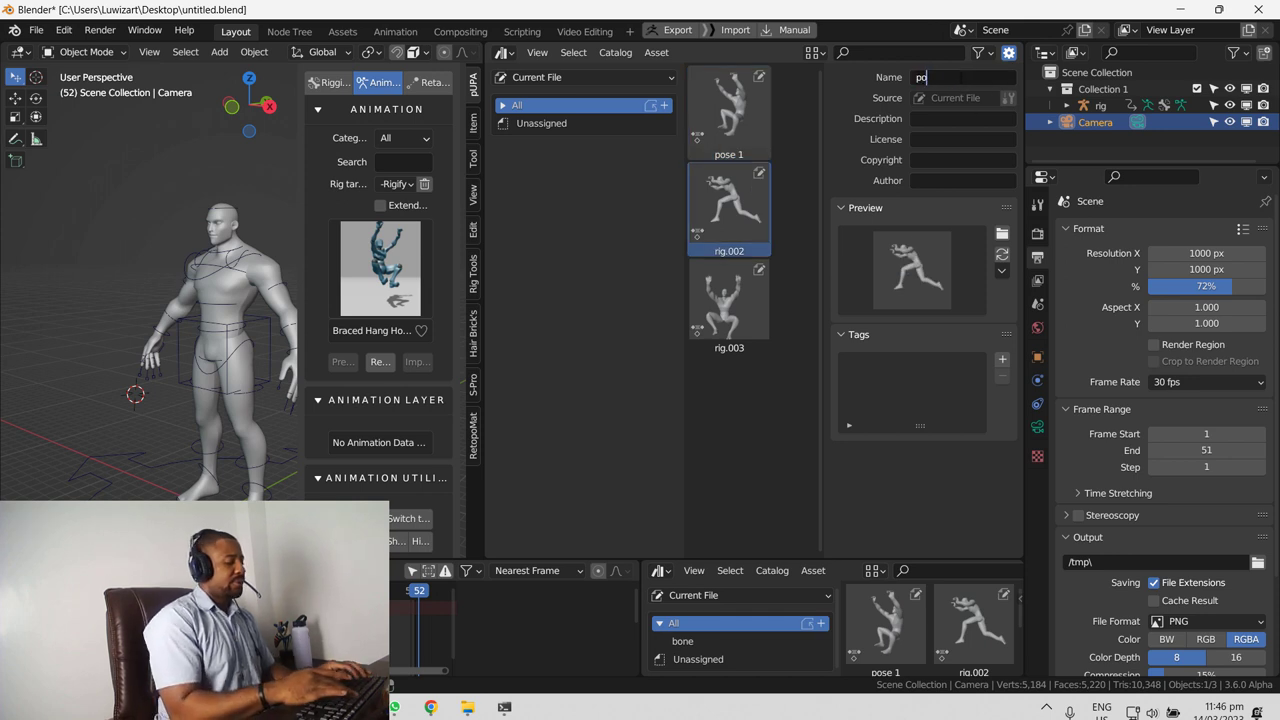
{"action": "key", "text": "Return"}
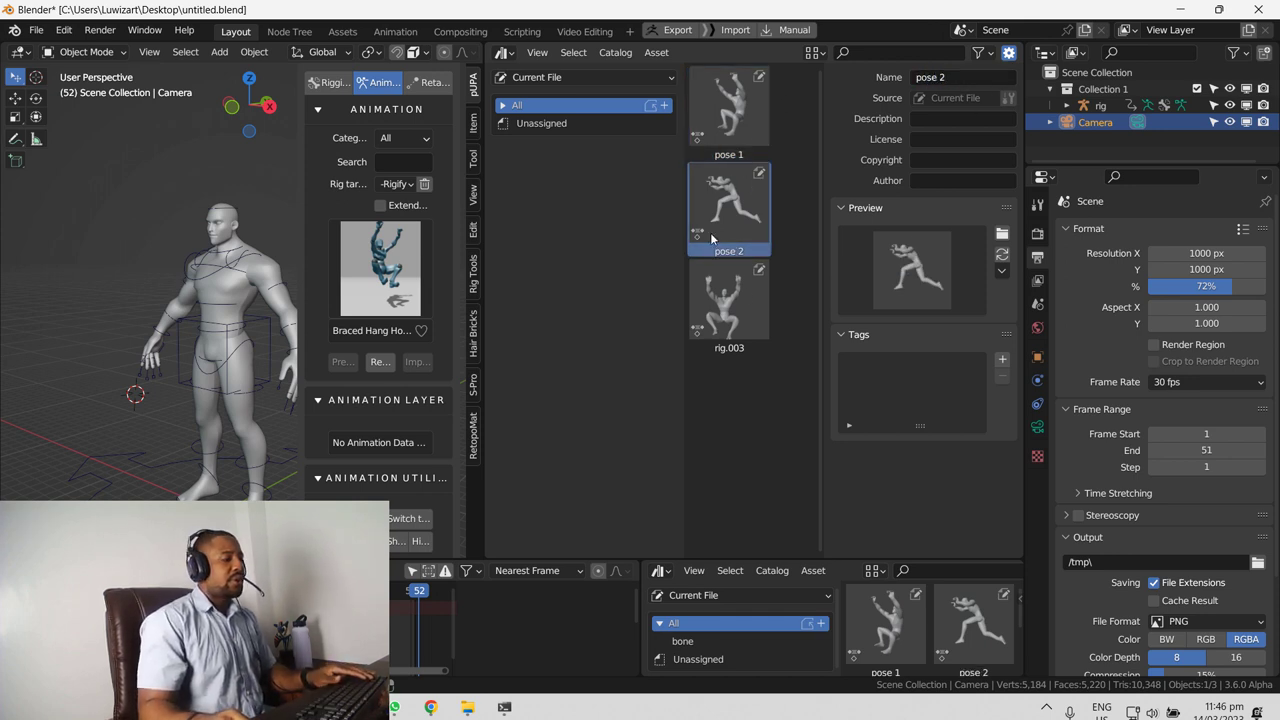
Step: Rename the third, overhead-arms pose asset to 'pose'
{"action": "left_click", "coordinate": [729, 300]}
{"action": "left_click", "coordinate": [962, 77]}
{"action": "type", "text": "p"}
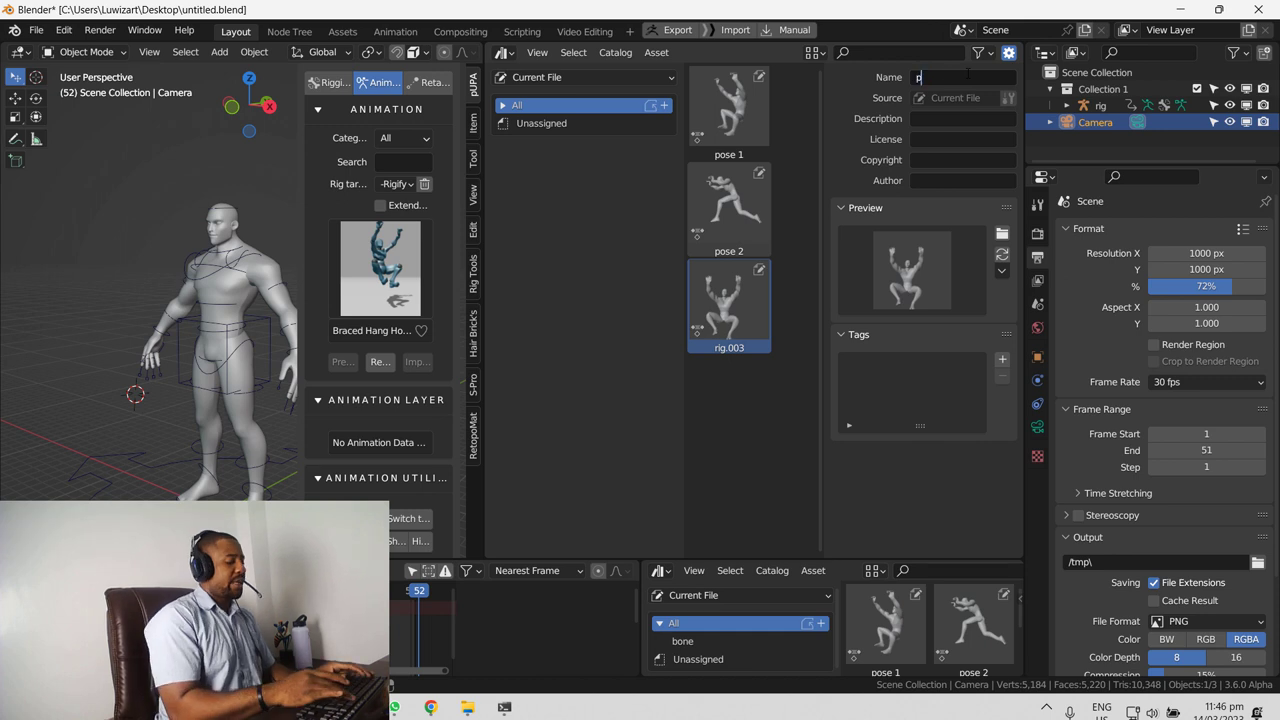
{"action": "type", "text": "ose"}
{"action": "key", "text": "Return"}
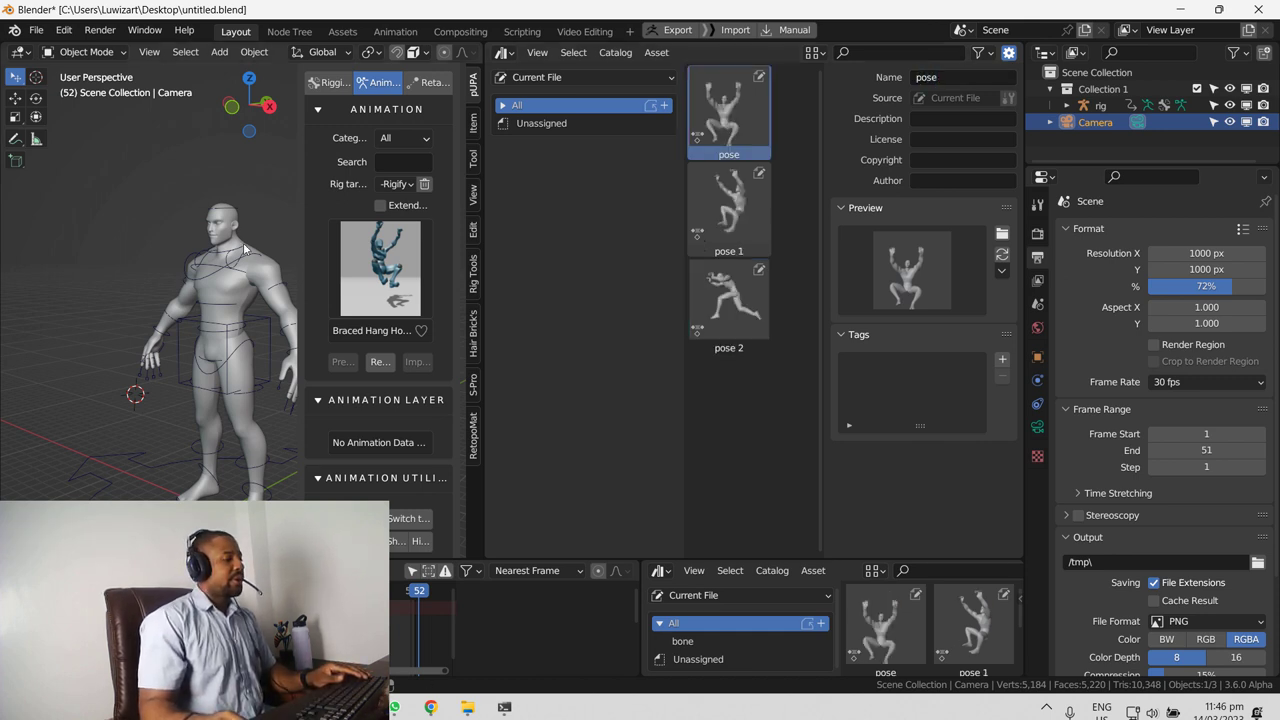
Step: Select the character rig, switch it to Pose Mode, and show its Pose Library
{"action": "left_click", "coordinate": [209, 267]}
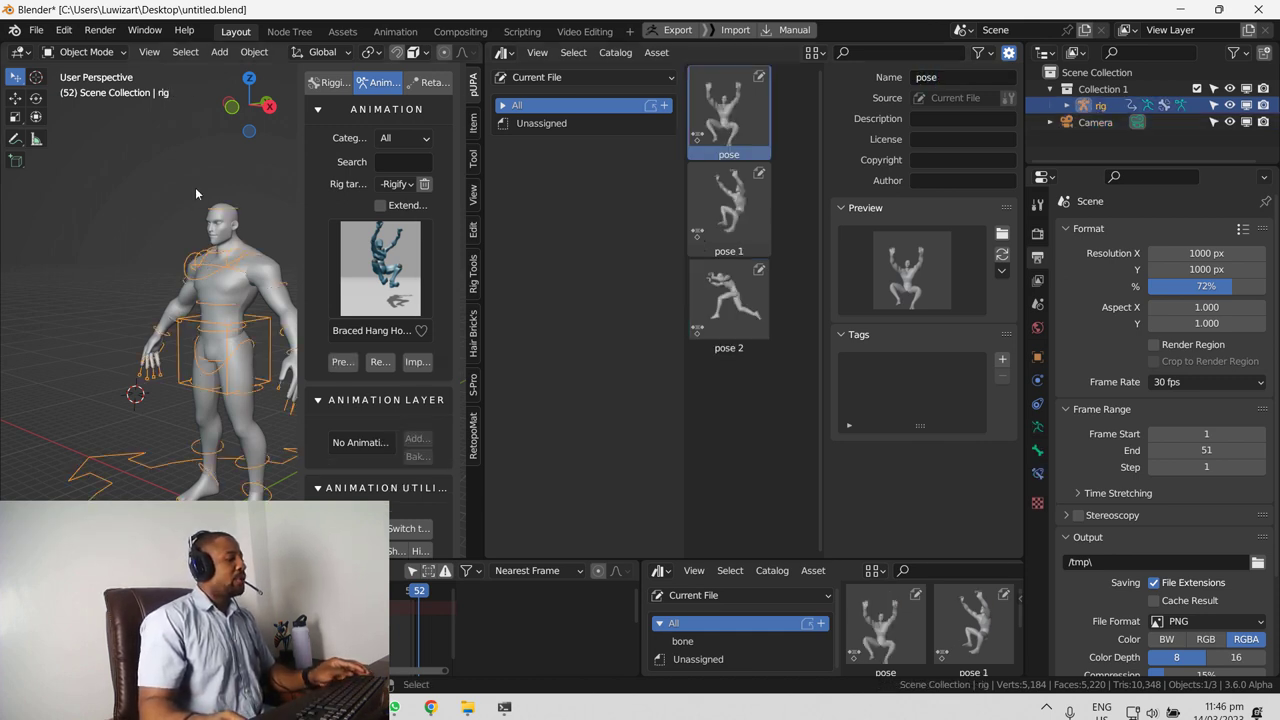
{"action": "left_click", "coordinate": [86, 51]}
{"action": "left_click", "coordinate": [92, 108]}
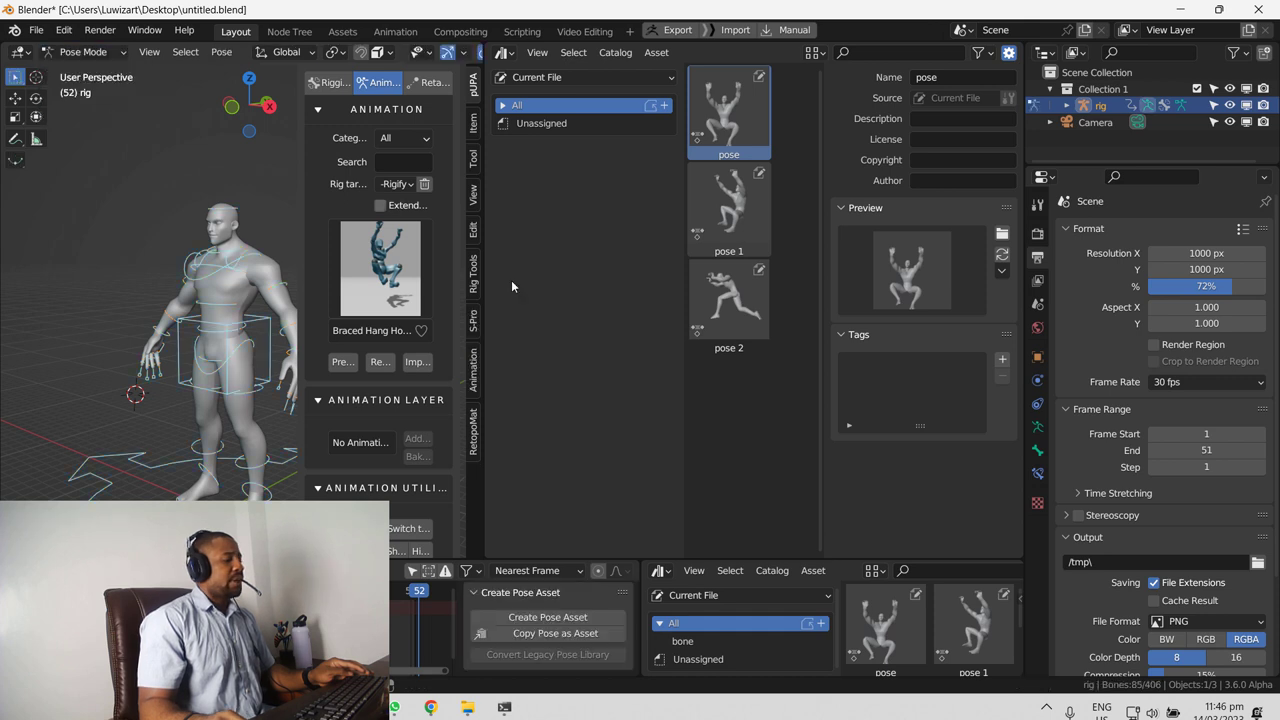
{"action": "left_click", "coordinate": [474, 372]}
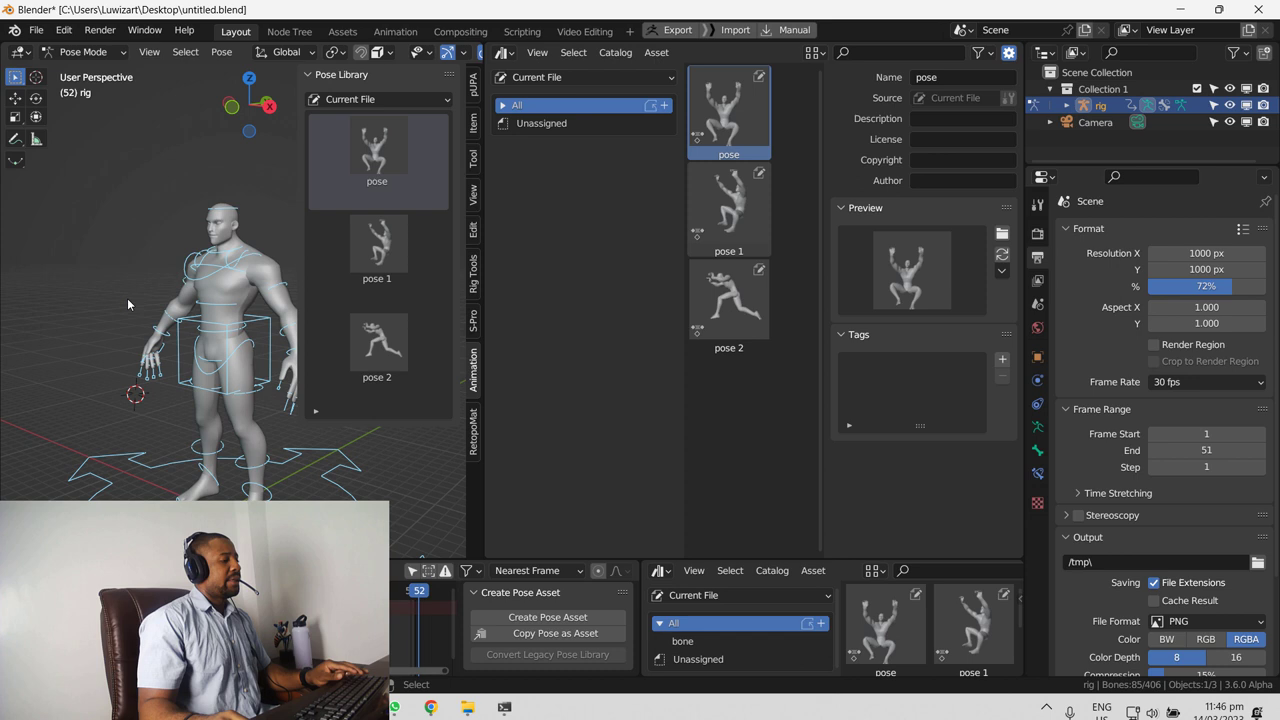
{"action": "middle_click_drag", "start_coordinate": [122, 343], "coordinate": [164, 352]}
Step: Apply pose, pose 1 and pose 2 in turn, ending on the lunging pose 2
{"action": "left_click", "coordinate": [376, 150]}
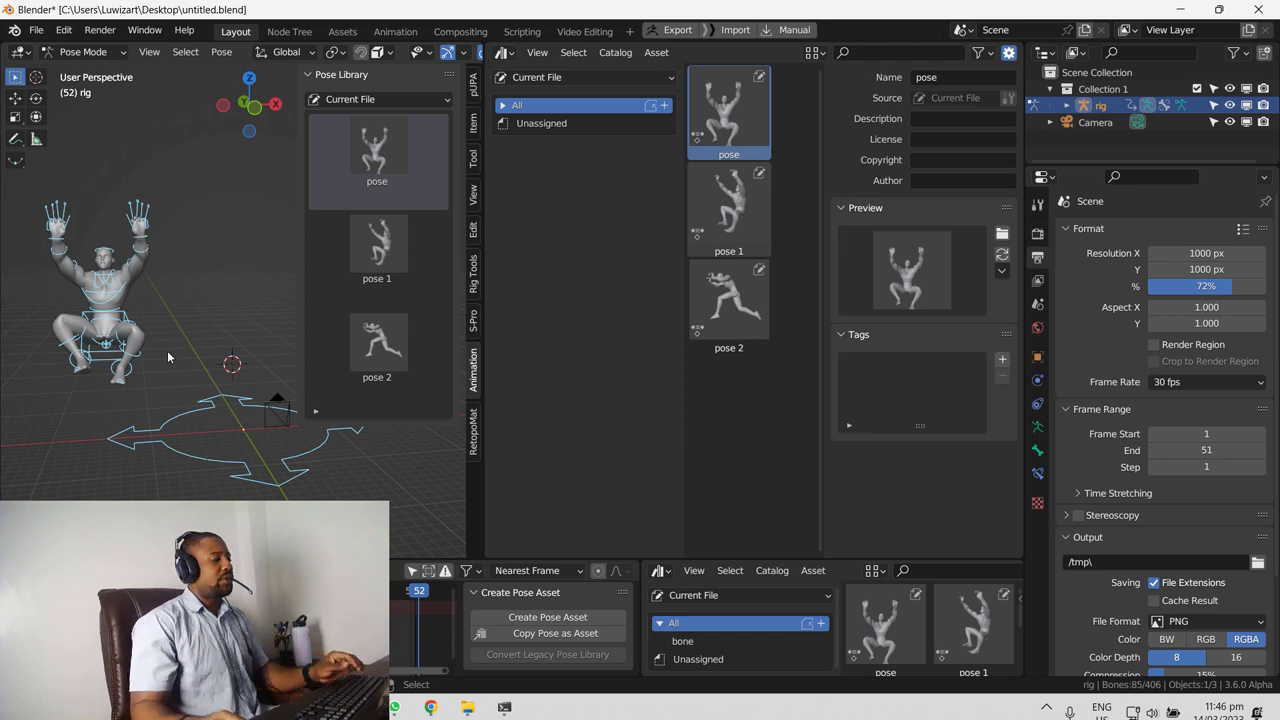
{"action": "double_click", "coordinate": [366, 368]}
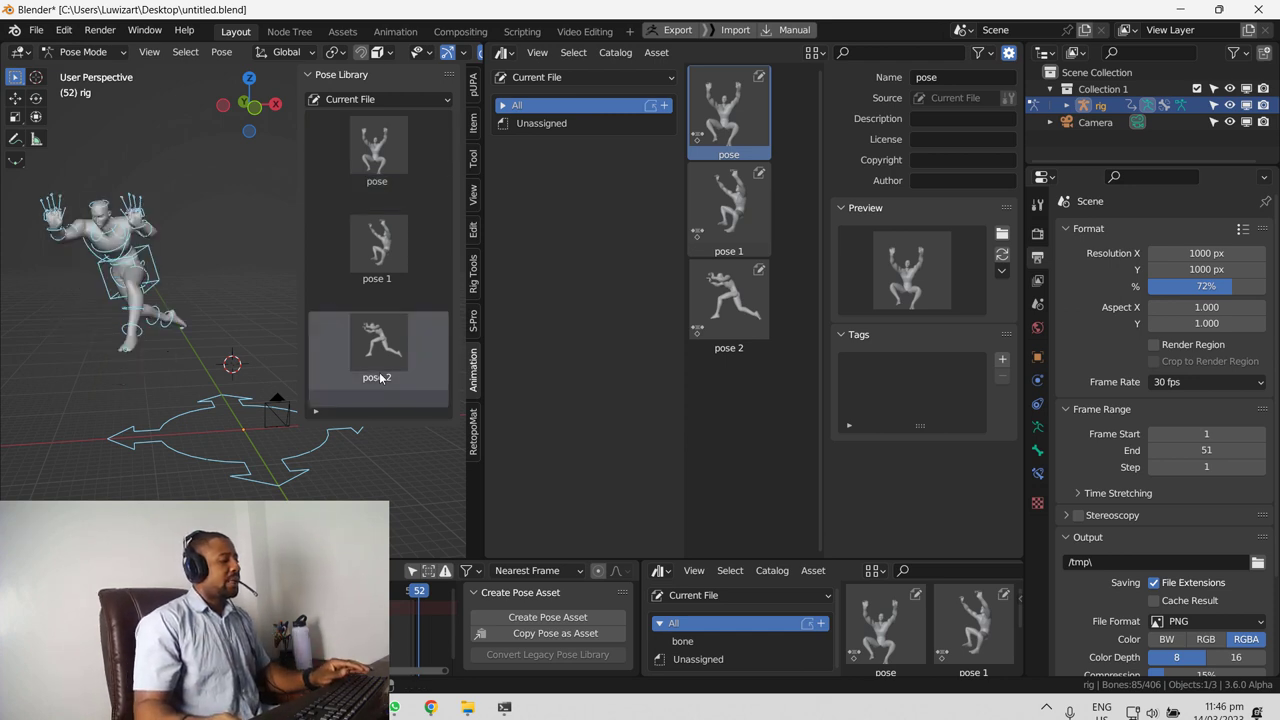
{"action": "double_click", "coordinate": [400, 256]}
{"action": "double_click", "coordinate": [418, 141]}
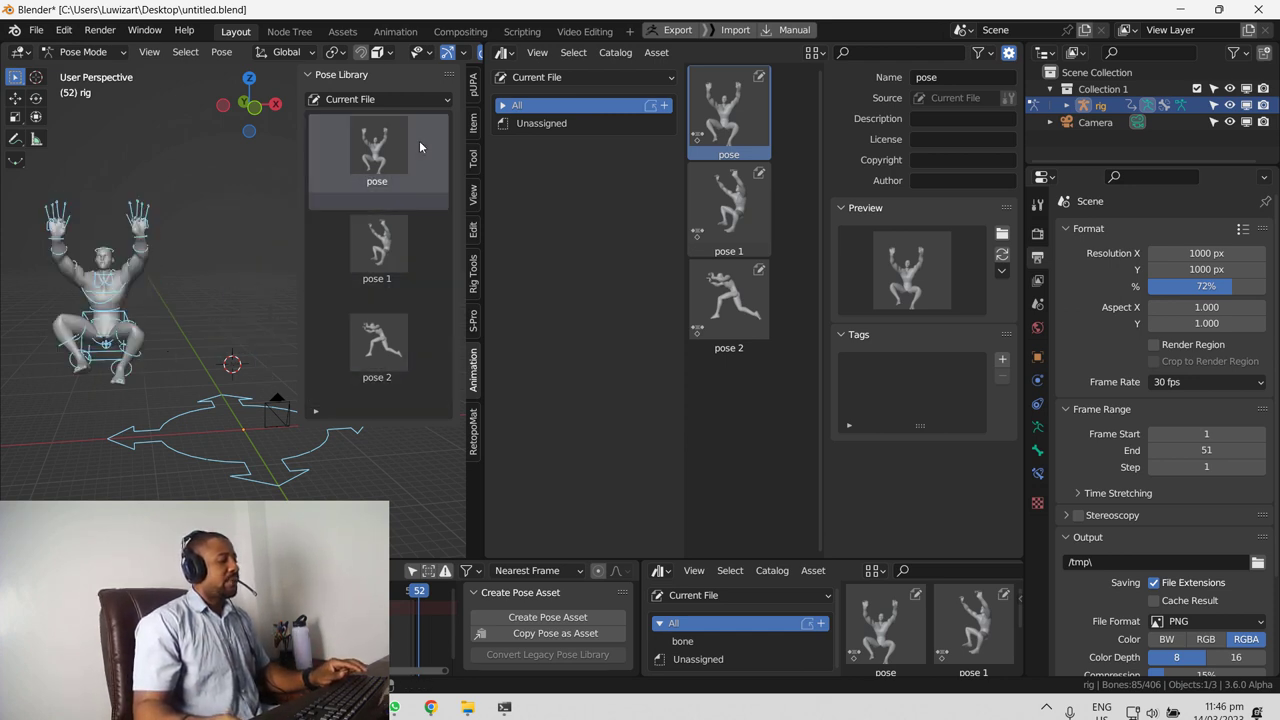
{"action": "double_click", "coordinate": [414, 384]}
{"action": "scroll", "coordinate": [200, 360], "scroll_direction": "down", "scroll_amount": 2}
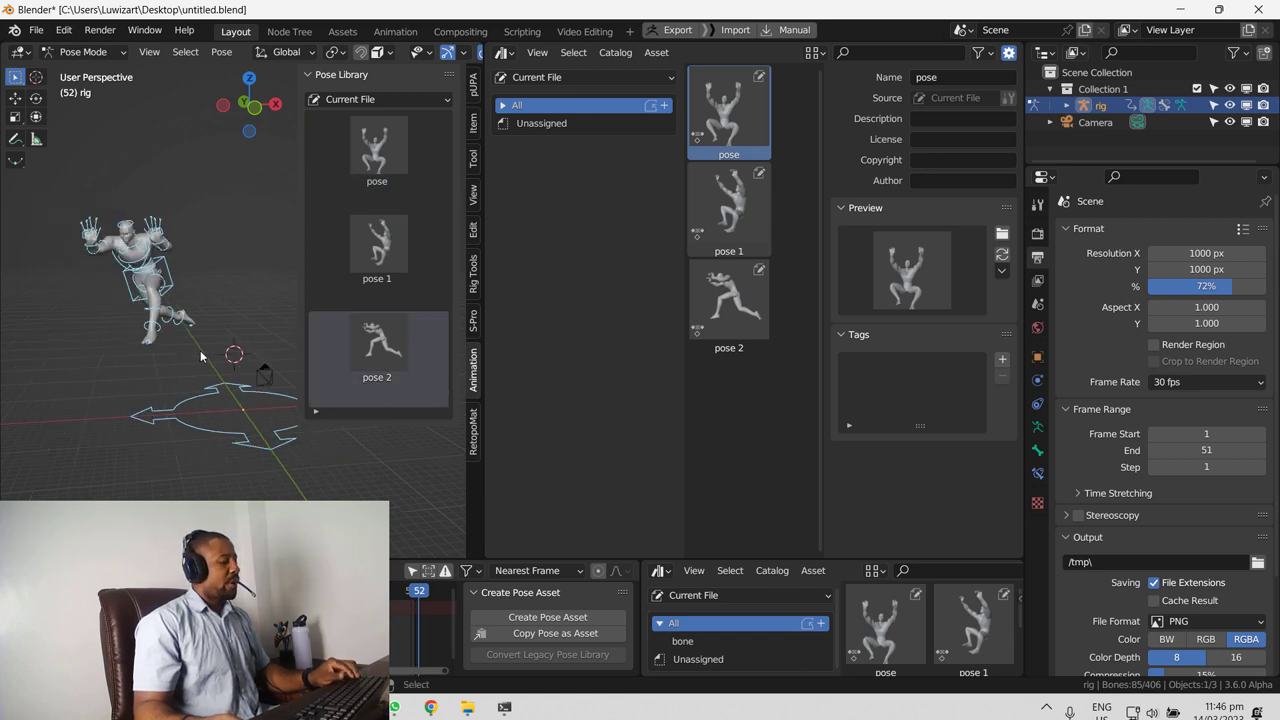
Step: Save the posed character file and start a new General scene
{"action": "key", "text": "ctrl+s"}
{"action": "middle_click_drag", "start_coordinate": [216, 340], "coordinate": [222, 352]}
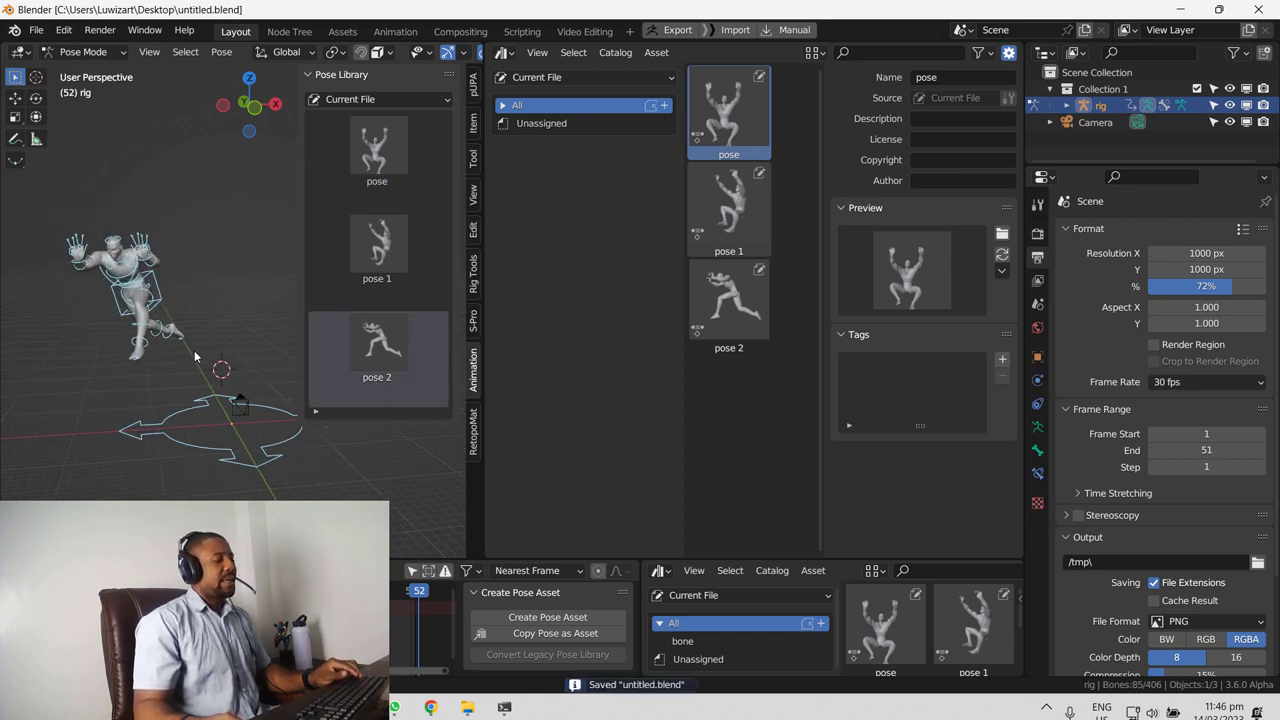
{"action": "key", "text": "ctrl+n"}
{"action": "left_click", "coordinate": [330, 286]}
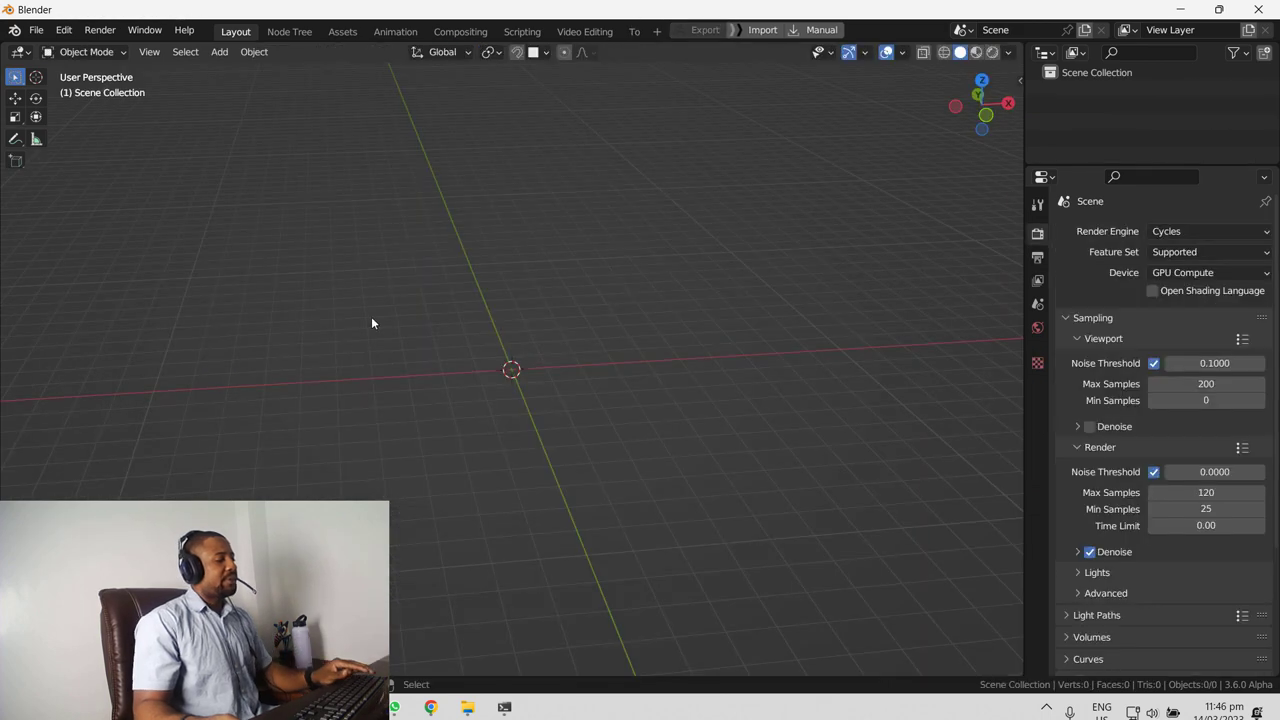
Step: Link Collection 1 from the Desktop's untitled.blend, then undo the link
{"action": "left_click", "coordinate": [36, 30]}
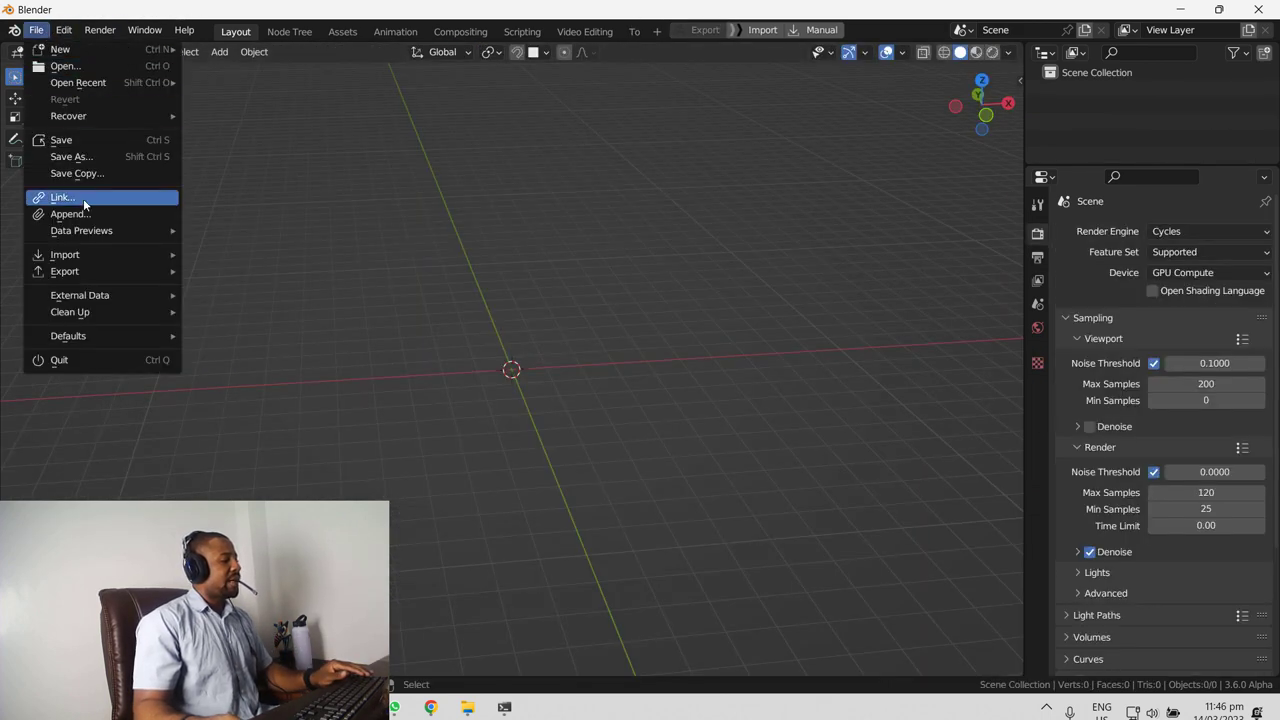
{"action": "key", "text": "Return"}
{"action": "left_click", "coordinate": [330, 306]}
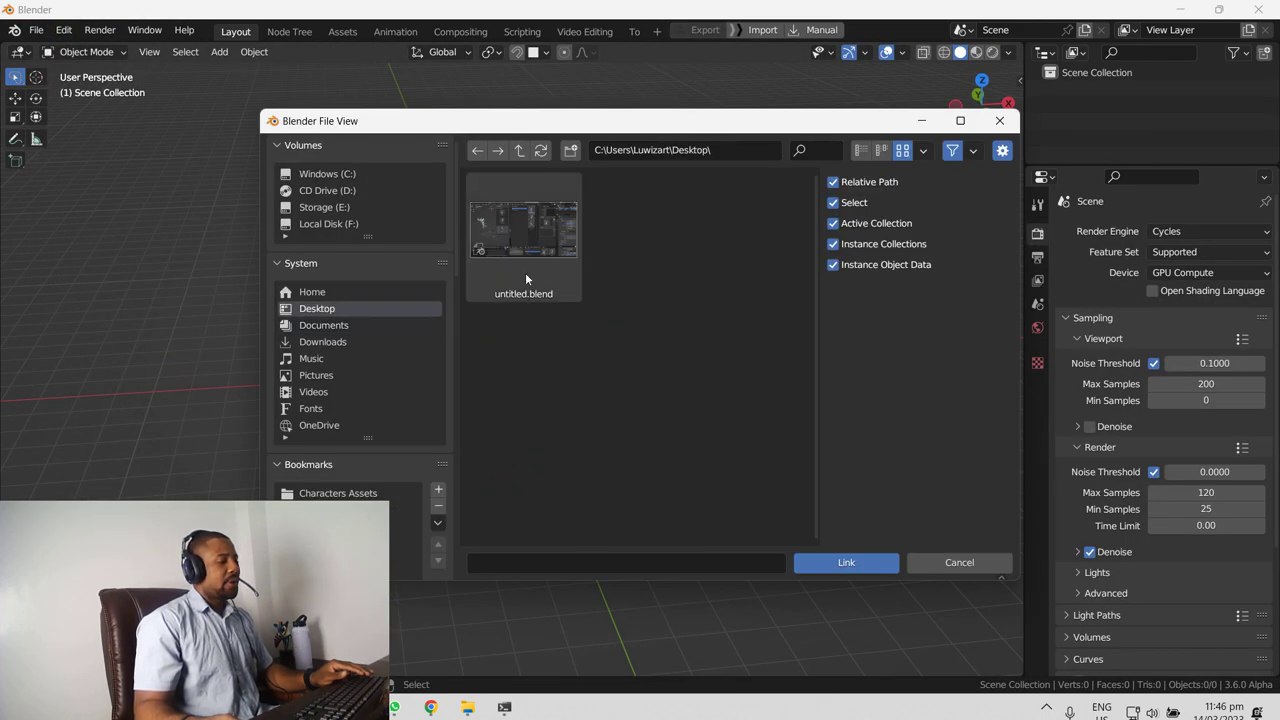
{"action": "double_click", "coordinate": [531, 253]}
{"action": "scroll", "coordinate": [613, 380], "scroll_direction": "down", "scroll_amount": 2}
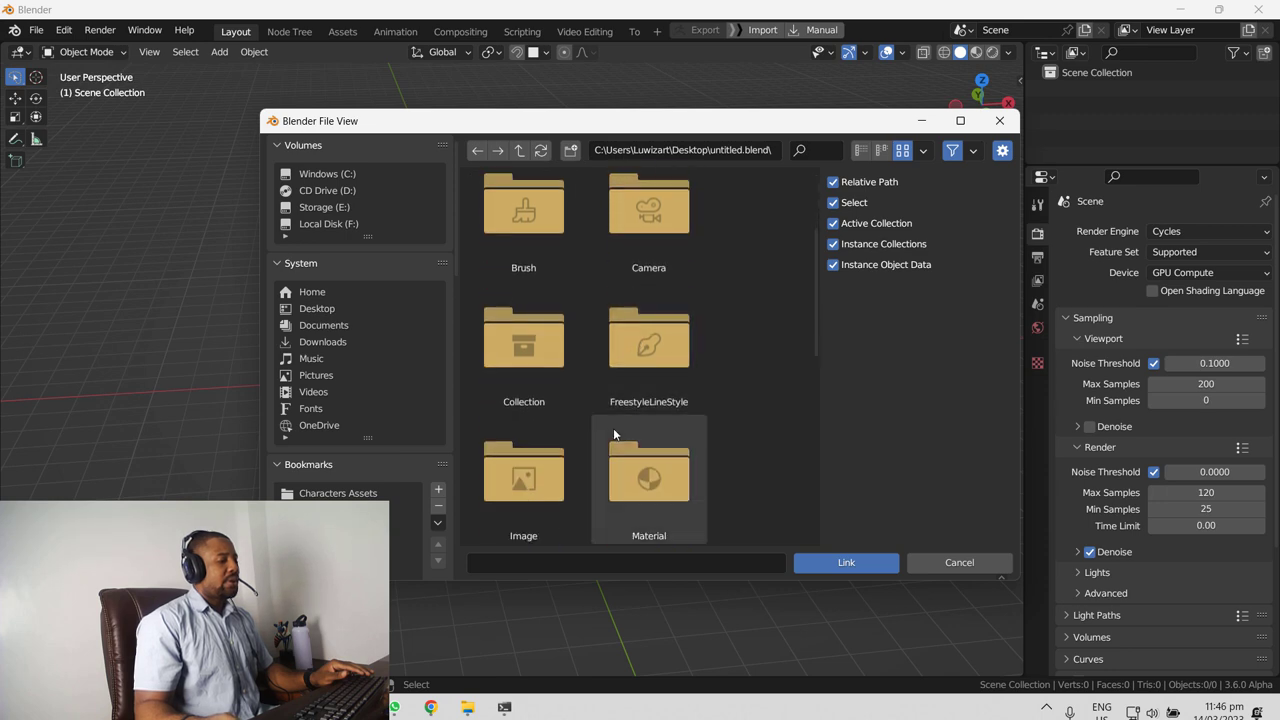
{"action": "left_click", "coordinate": [540, 362]}
{"action": "double_click", "coordinate": [540, 362]}
{"action": "double_click", "coordinate": [525, 255]}
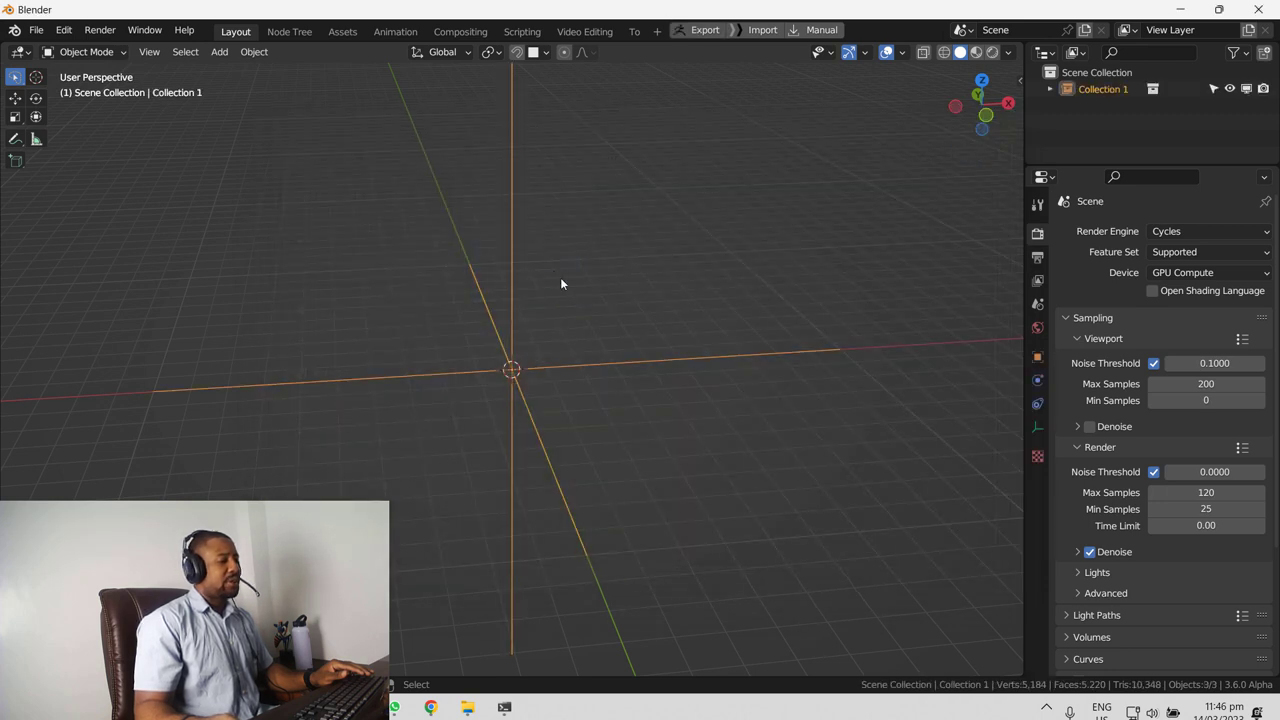
{"action": "key", "text": "ctrl+z"}
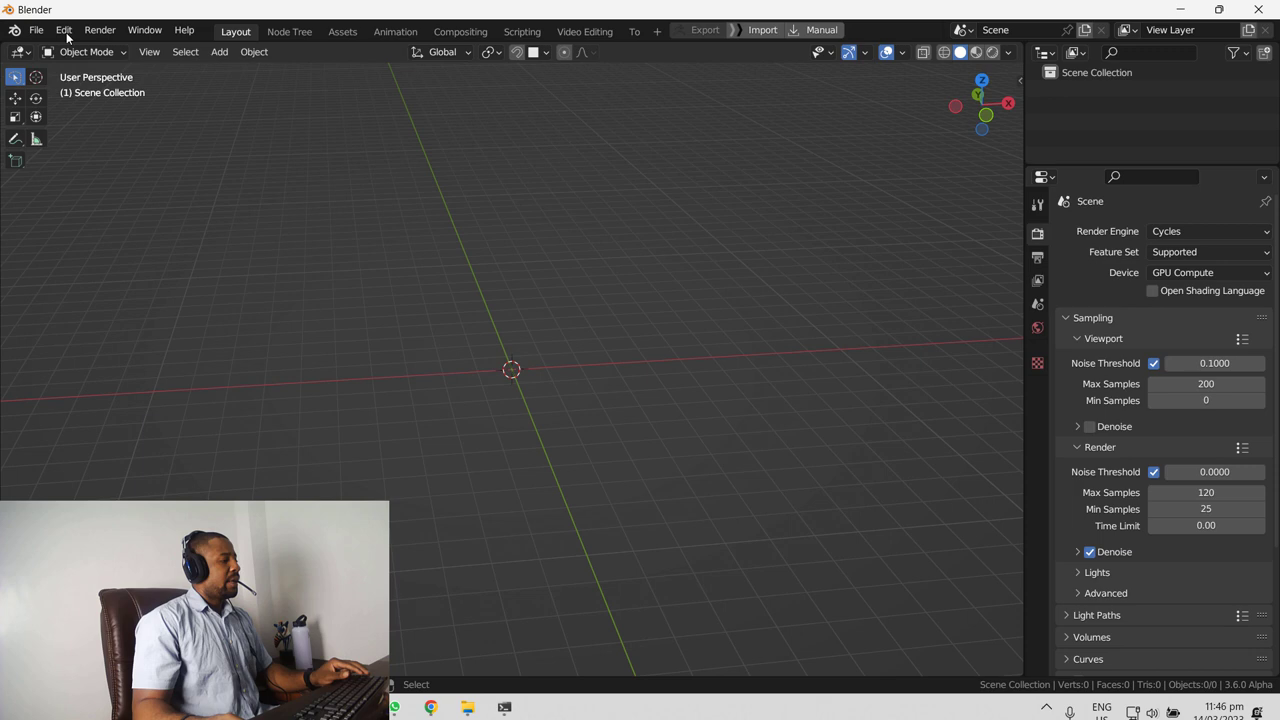
Step: Reopen untitled.blend from Recent Files on the splash screen, discarding the empty scene
{"action": "left_click", "coordinate": [16, 30]}
{"action": "left_click", "coordinate": [38, 47]}
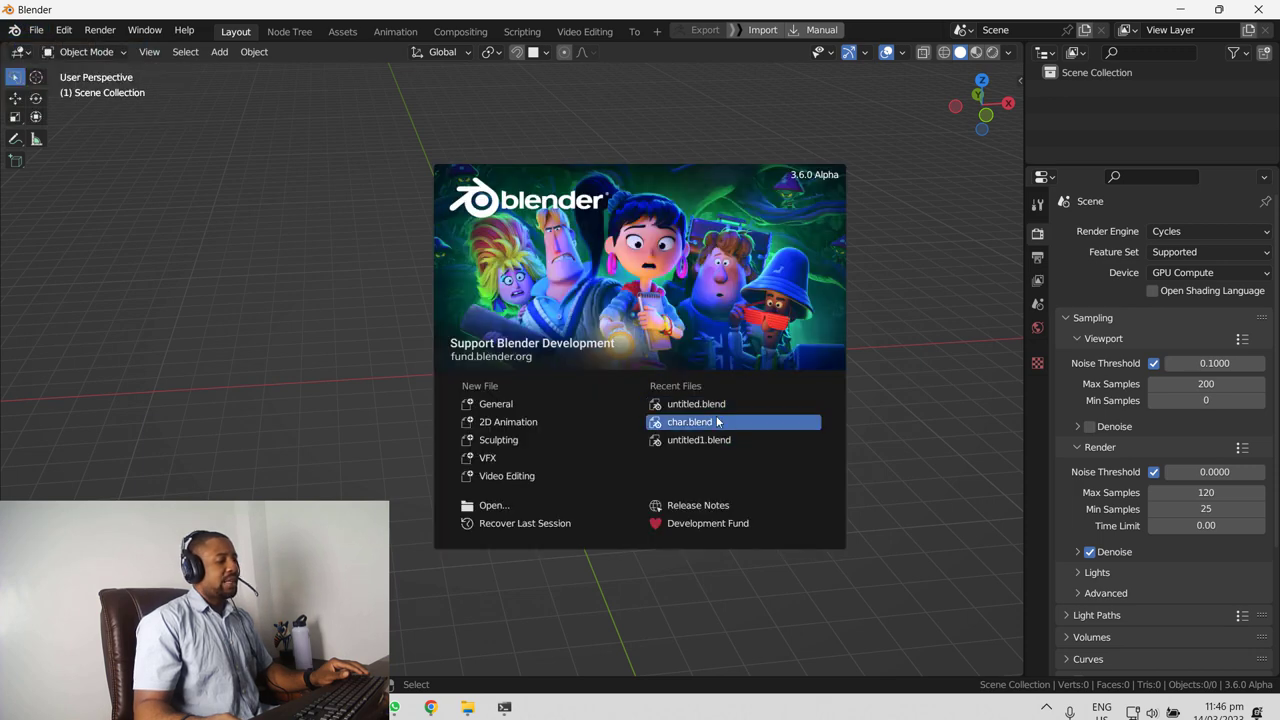
{"action": "left_click", "coordinate": [716, 403]}
{"action": "left_click", "coordinate": [666, 381]}
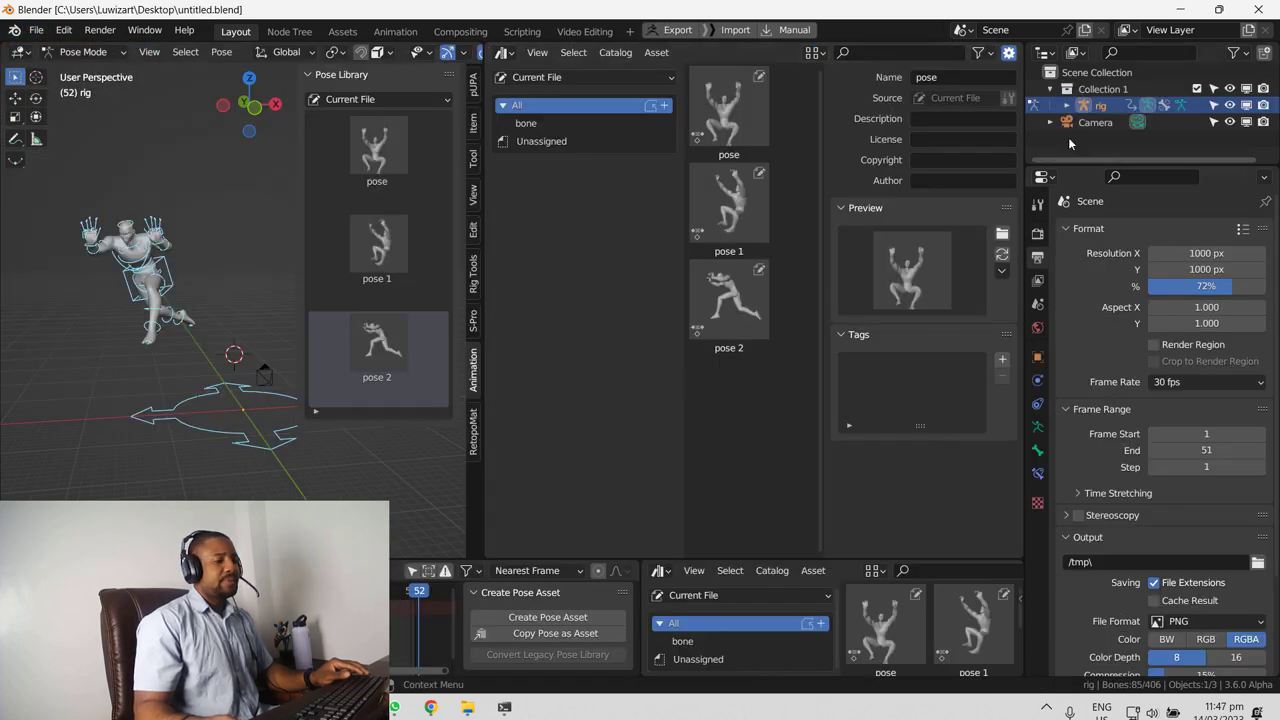
Step: Return the rig to Object Mode, toggle Collection 1's exclusion off and on, and save untitled.blend
{"action": "left_click", "coordinate": [1049, 89]}
{"action": "key", "text": "ctrl+Tab"}
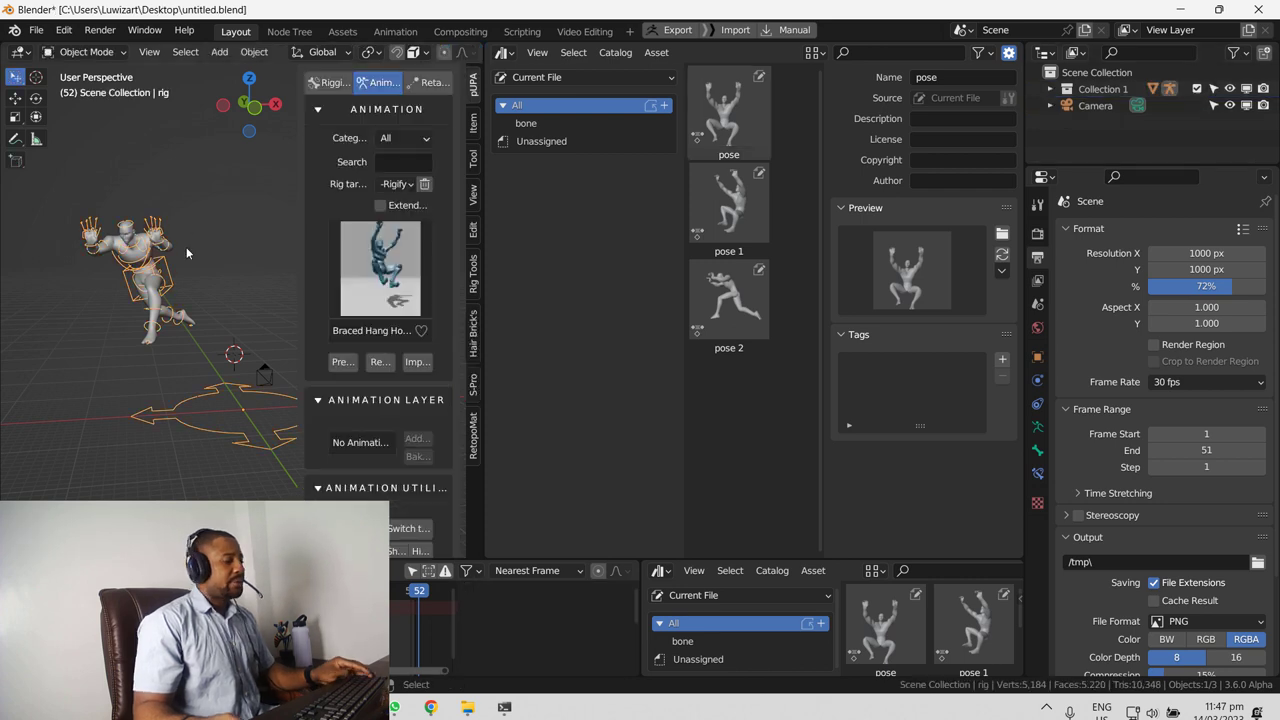
{"action": "left_click", "coordinate": [1196, 89]}
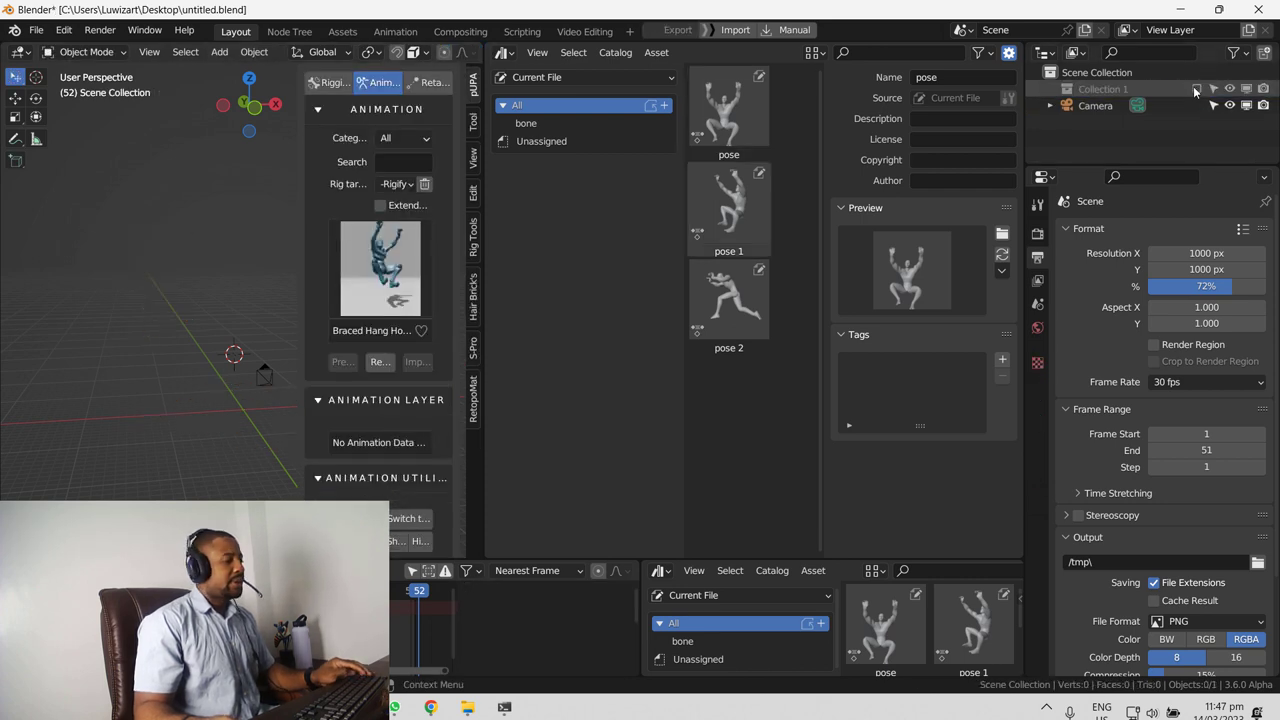
{"action": "left_click", "coordinate": [1196, 89]}
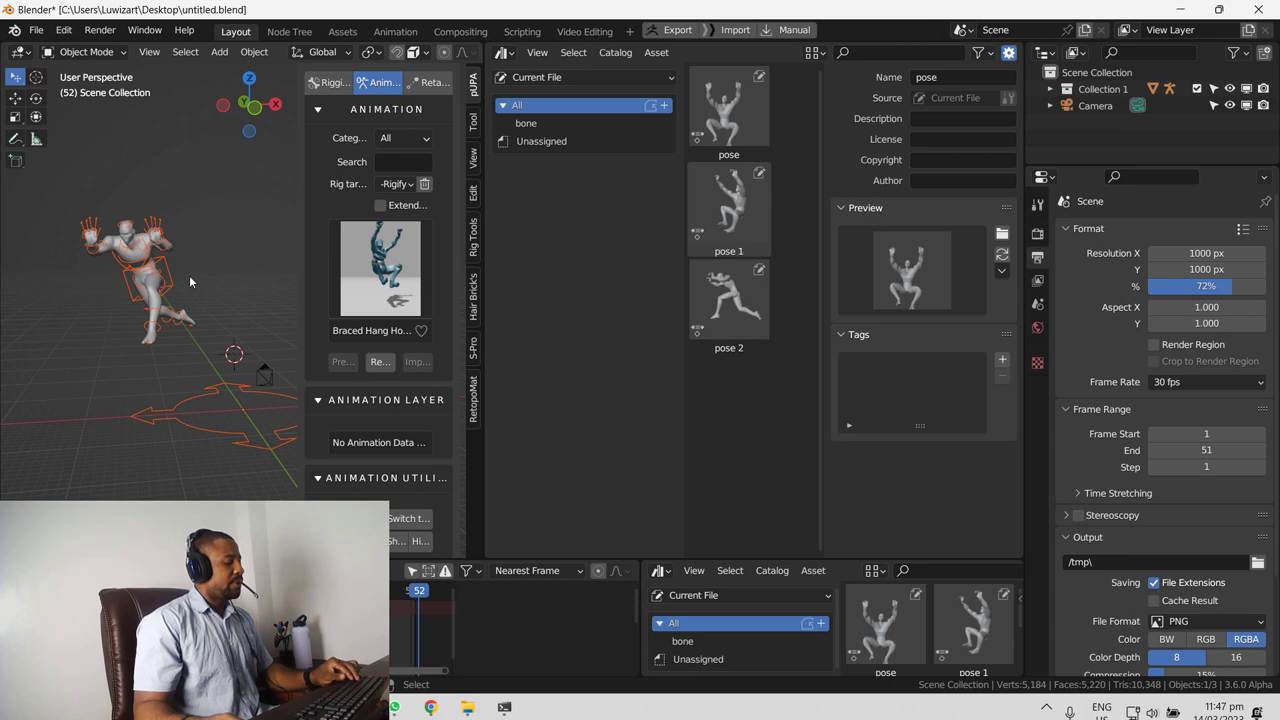
{"action": "key", "text": "ctrl+s"}
{"action": "key", "text": "ctrl+n"}
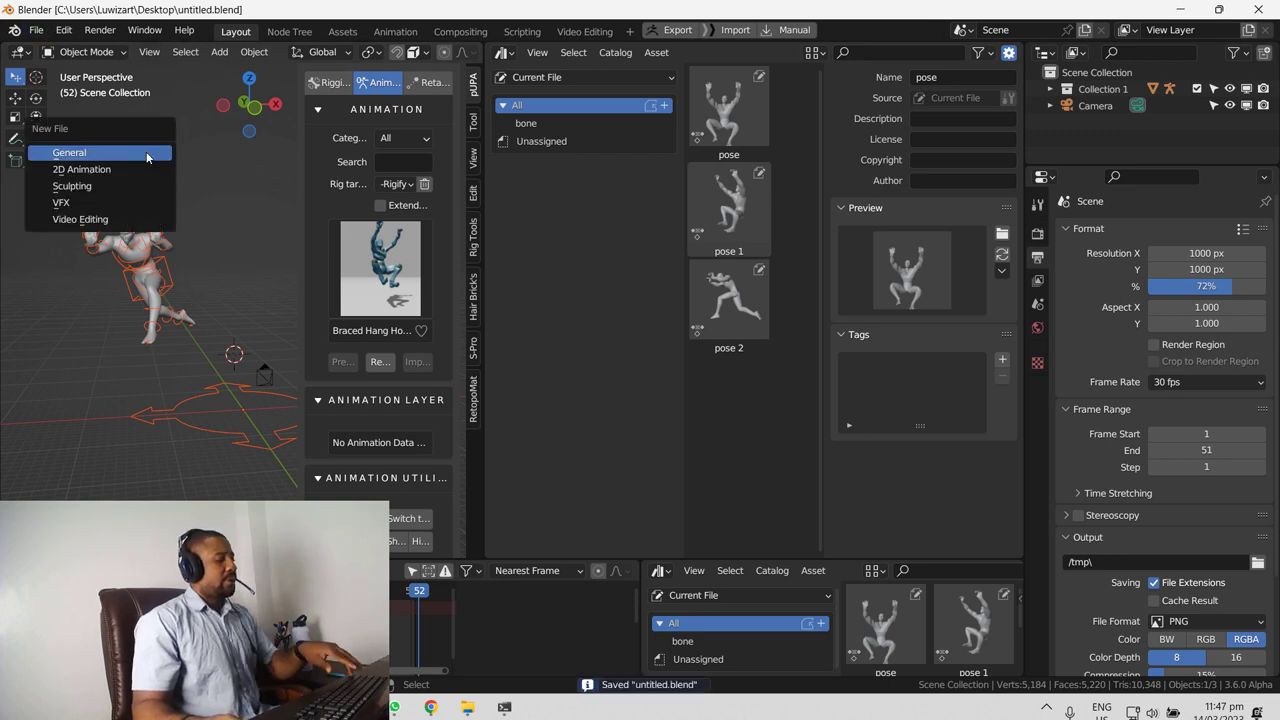
Step: In a new General scene, link Collection 1 from the Desktop's untitled.blend
{"action": "left_click", "coordinate": [146, 157]}
{"action": "left_click", "coordinate": [36, 30]}
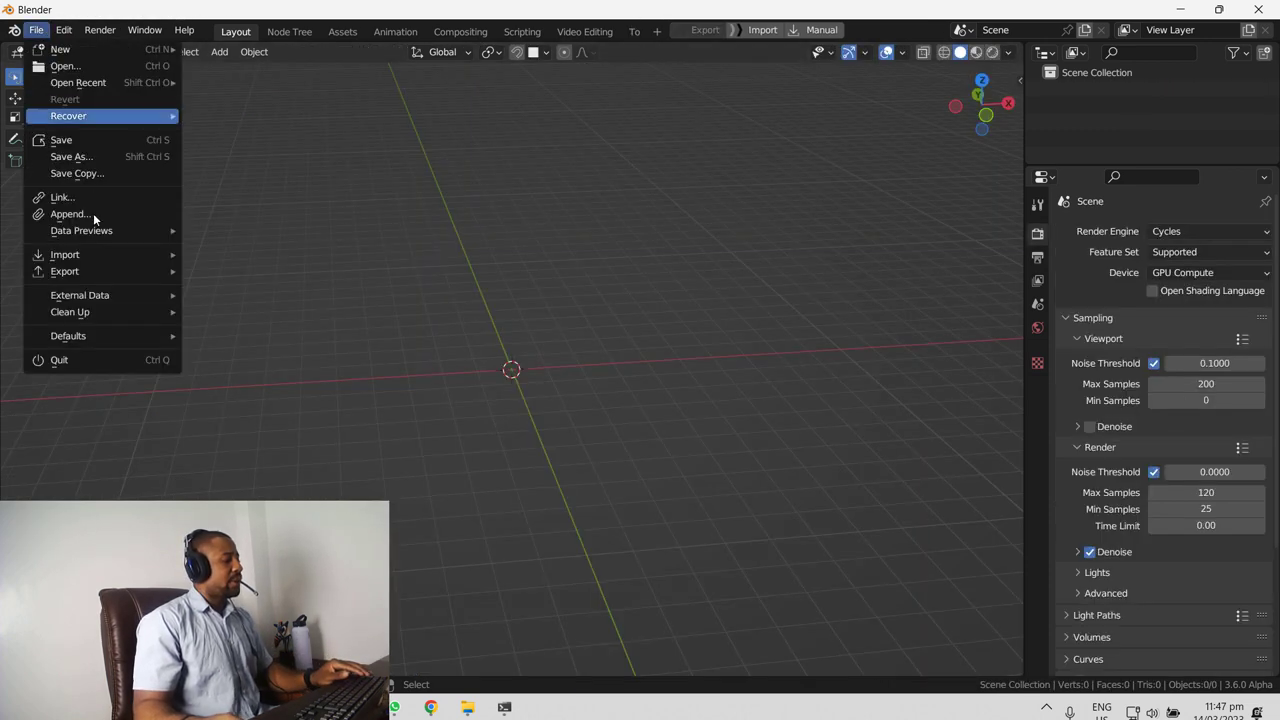
{"action": "left_click", "coordinate": [124, 197]}
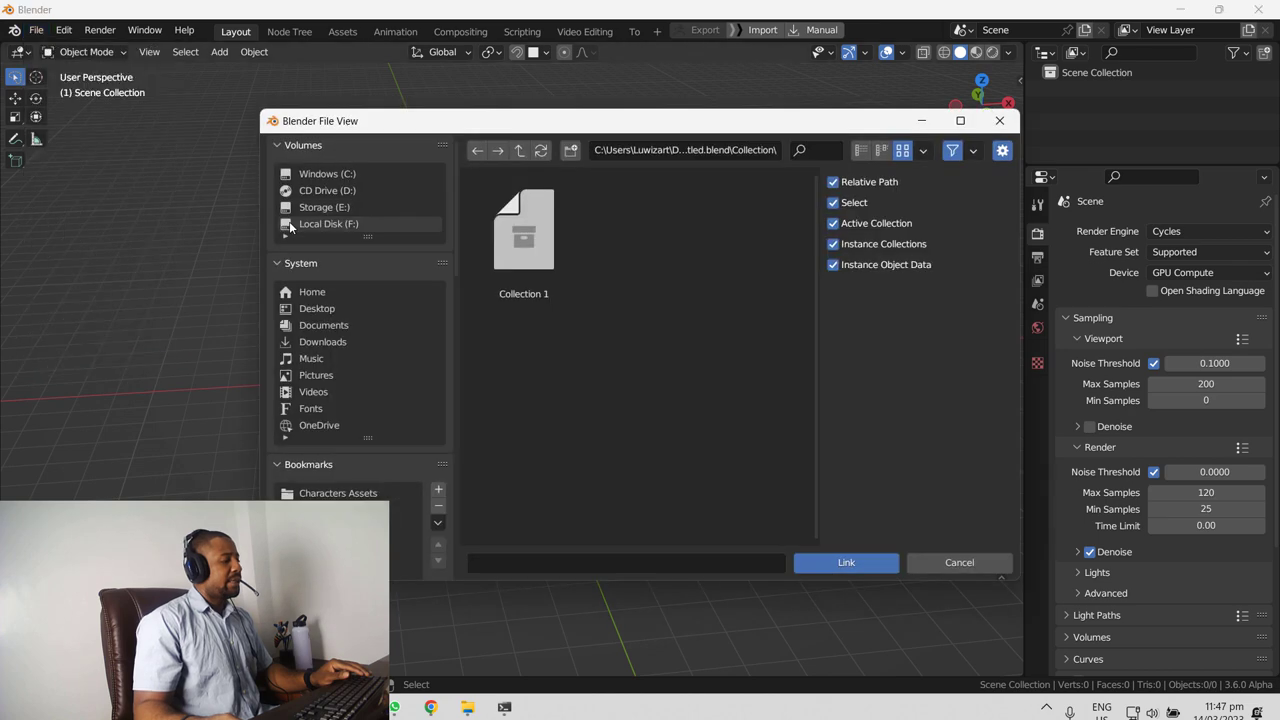
{"action": "left_click", "coordinate": [337, 314]}
{"action": "double_click", "coordinate": [551, 251]}
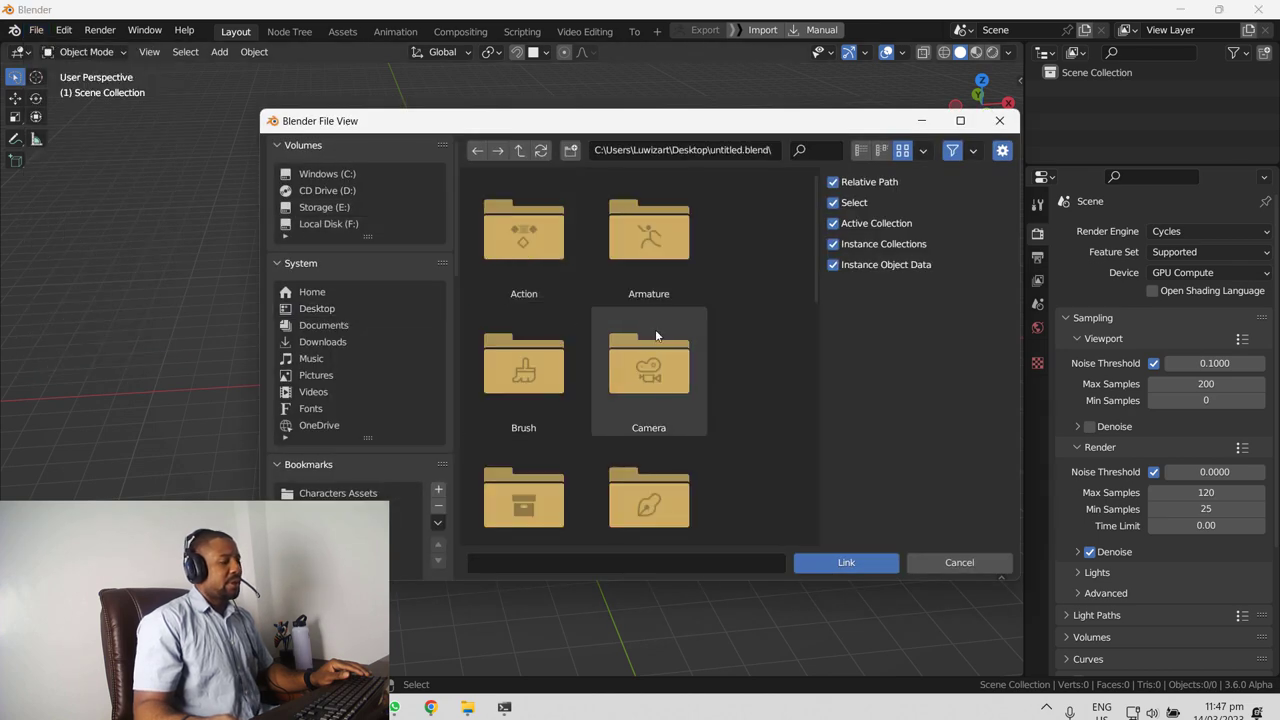
{"action": "scroll", "coordinate": [650, 420], "scroll_direction": "down", "scroll_amount": 4}
{"action": "double_click", "coordinate": [539, 336]}
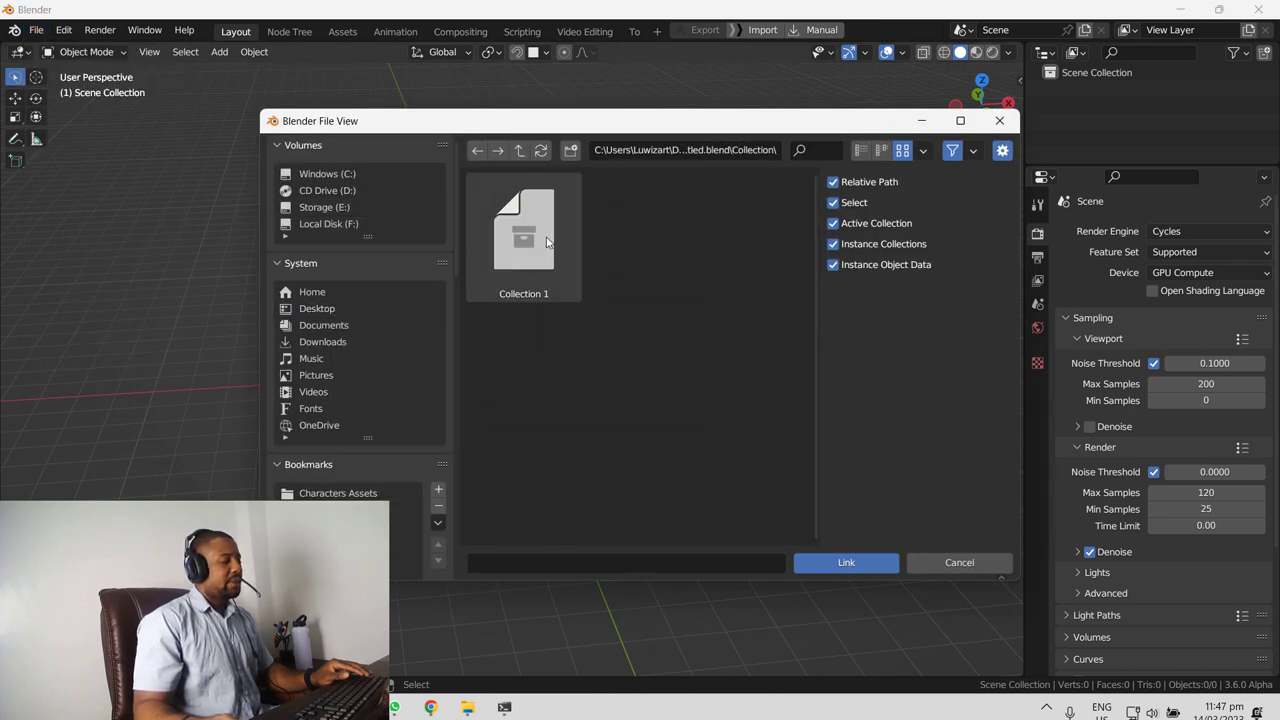
{"action": "double_click", "coordinate": [555, 245]}
{"action": "scroll", "coordinate": [620, 300], "scroll_direction": "down", "scroll_amount": 6}
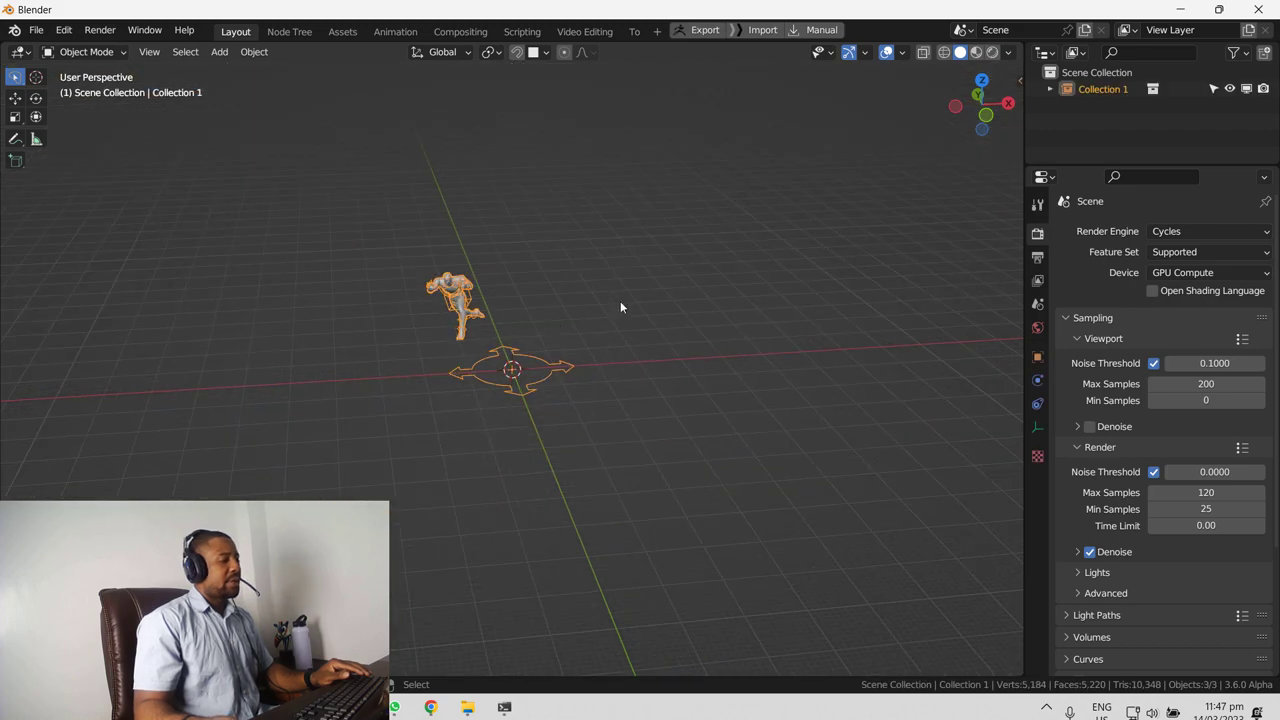
{"action": "scroll", "coordinate": [492, 300], "scroll_direction": "up", "scroll_amount": 5}
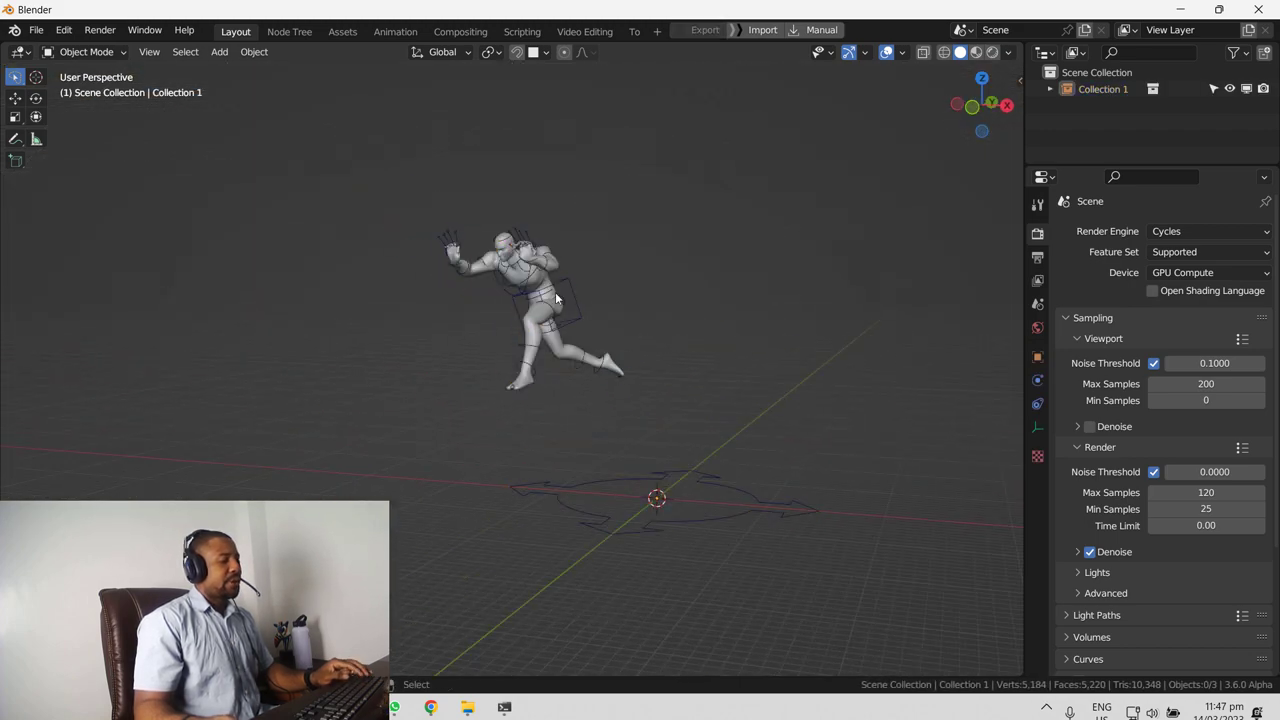
Step: Select the linked character and make it a library override via Object > Library Override > Make
{"action": "left_click", "coordinate": [539, 292]}
{"action": "middle_click_drag", "start_coordinate": [539, 292], "coordinate": [594, 296]}
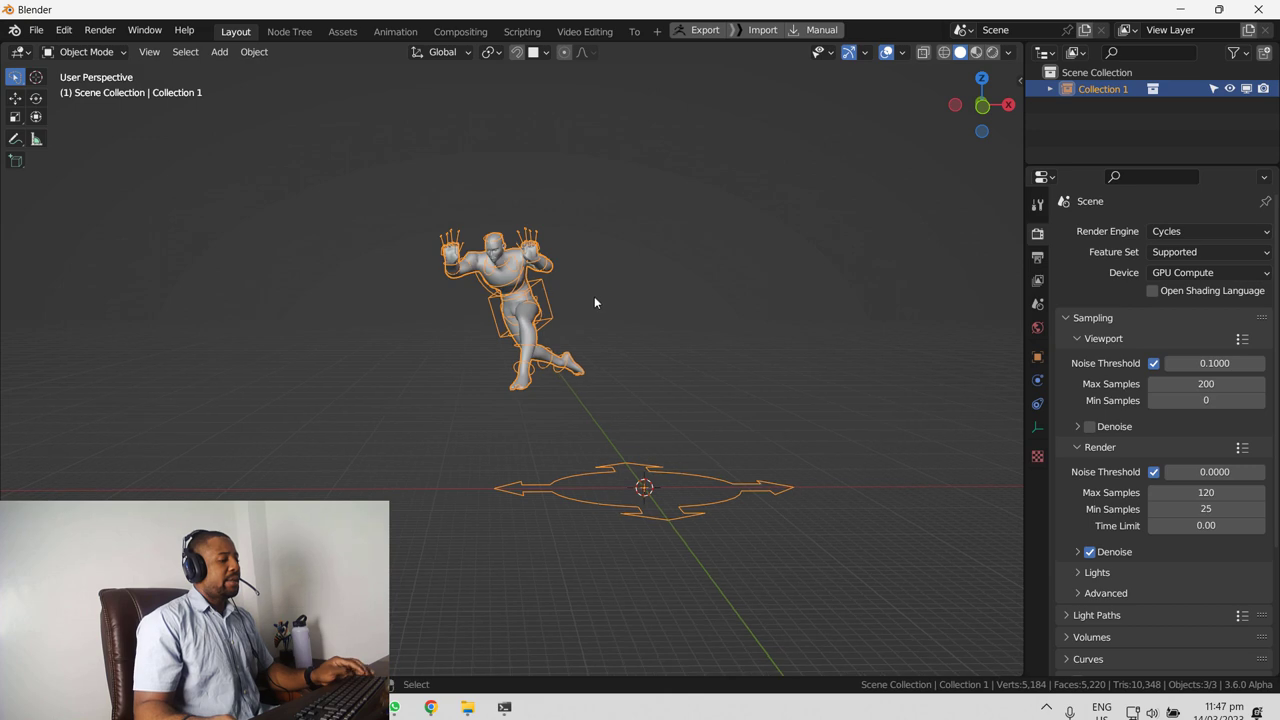
{"action": "left_click", "coordinate": [254, 51]}
{"action": "mouse_move", "coordinate": [325, 279]}
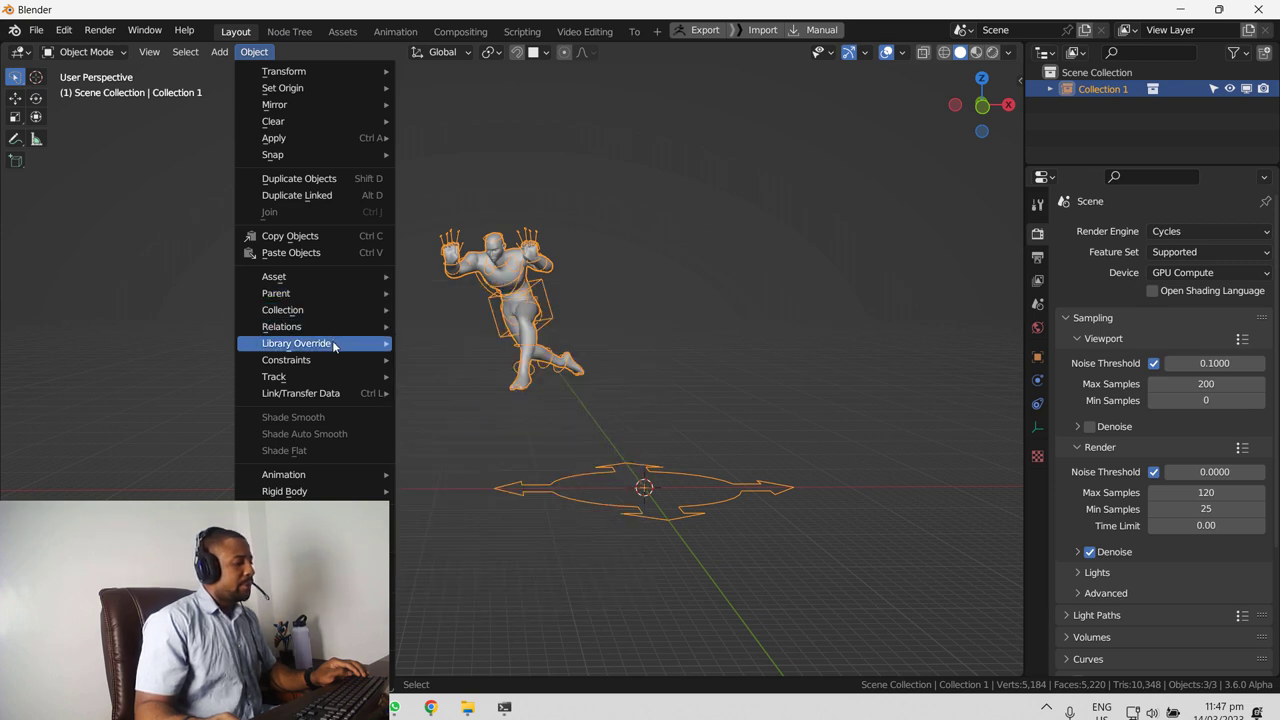
{"action": "mouse_move", "coordinate": [388, 349]}
{"action": "left_click", "coordinate": [435, 345]}
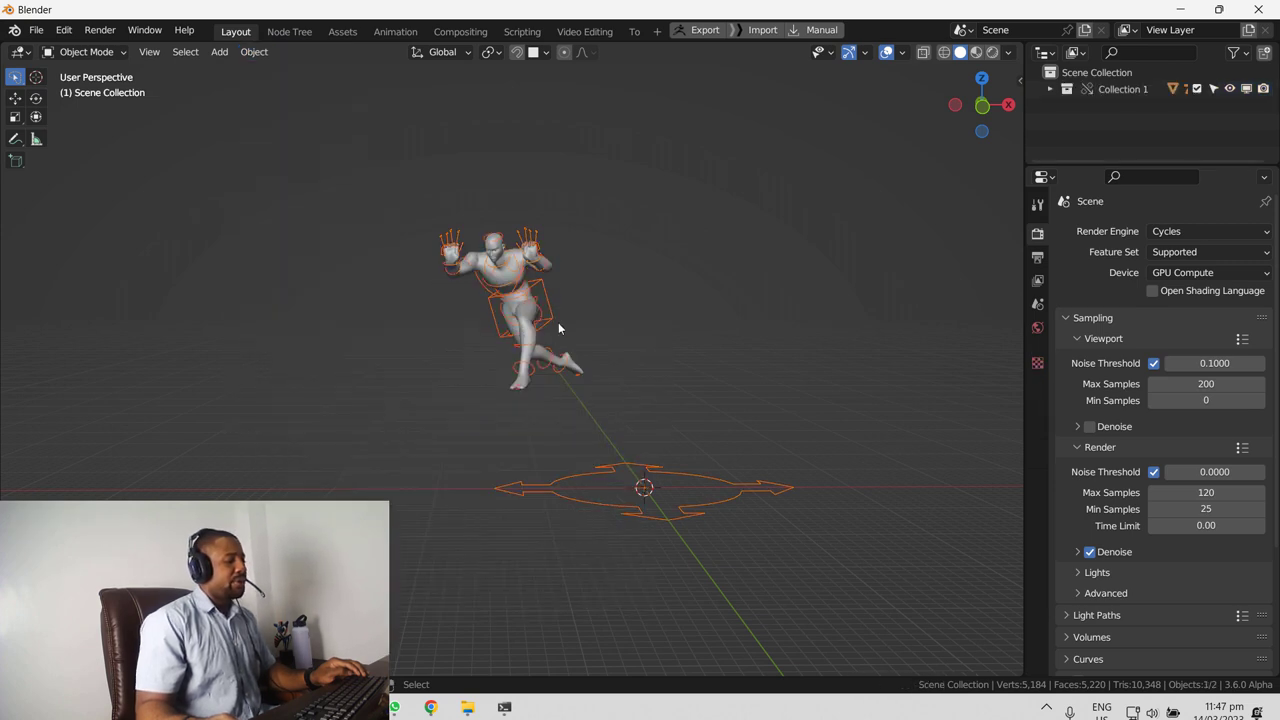
Step: Put the overridden rig in Pose Mode, clear its rotation and location, and show the Animation sidebar's Pose Library
{"action": "left_click", "coordinate": [71, 53]}
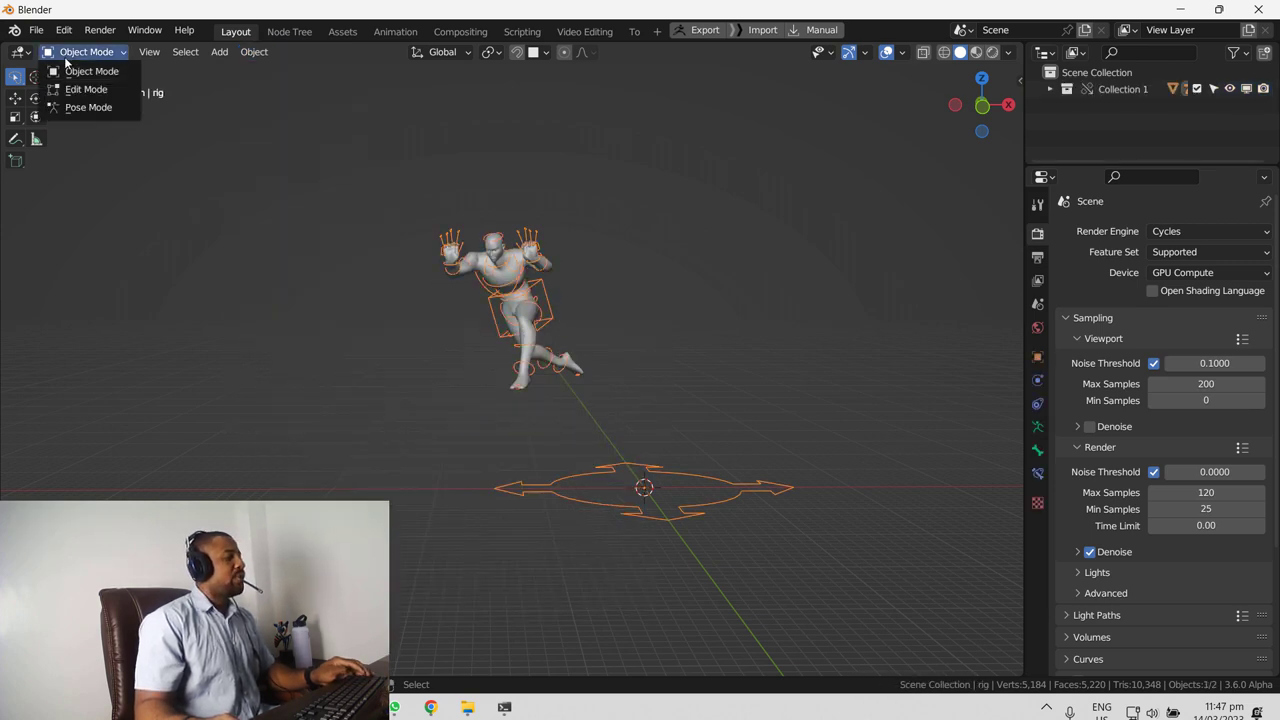
{"action": "left_click", "coordinate": [93, 112]}
{"action": "key", "text": "alt+r"}
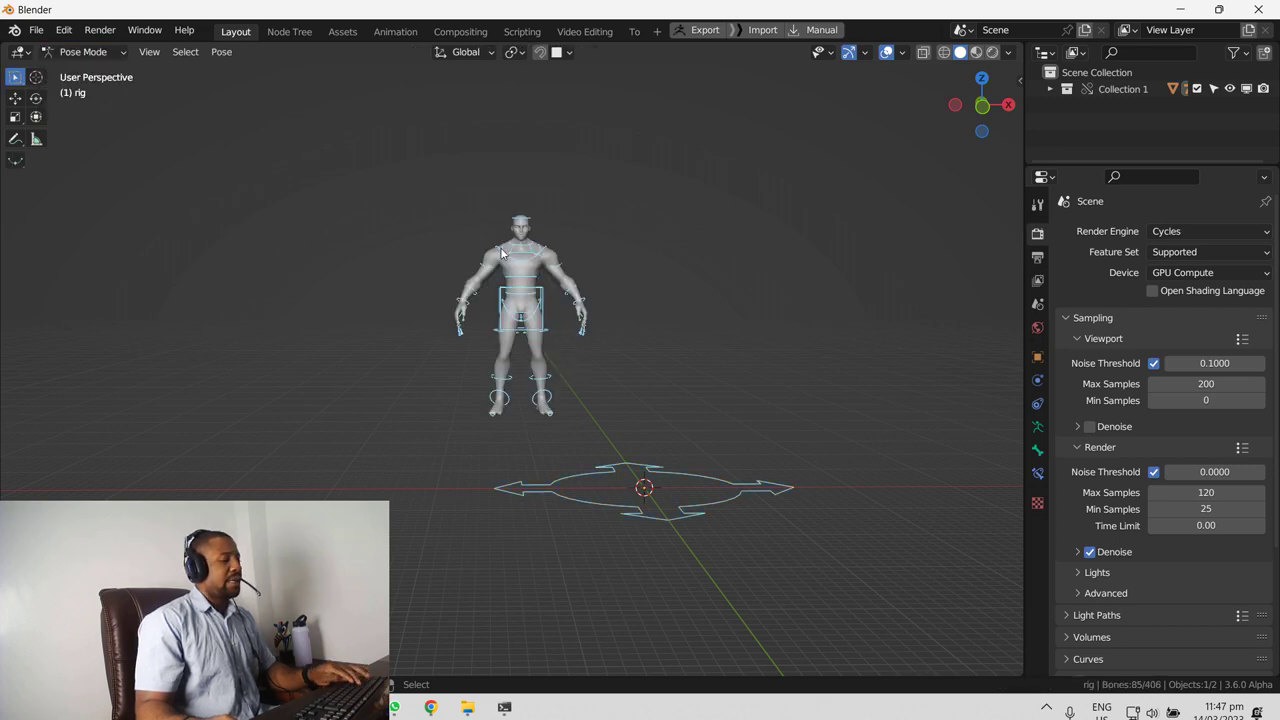
{"action": "key", "text": "alt+g"}
{"action": "mouse_move", "coordinate": [668, 312]}
{"action": "middle_mouse_down"}
{"action": "mouse_move", "coordinate": [650, 320]}
{"action": "mouse_move", "coordinate": [658, 309]}
{"action": "middle_mouse_up"}
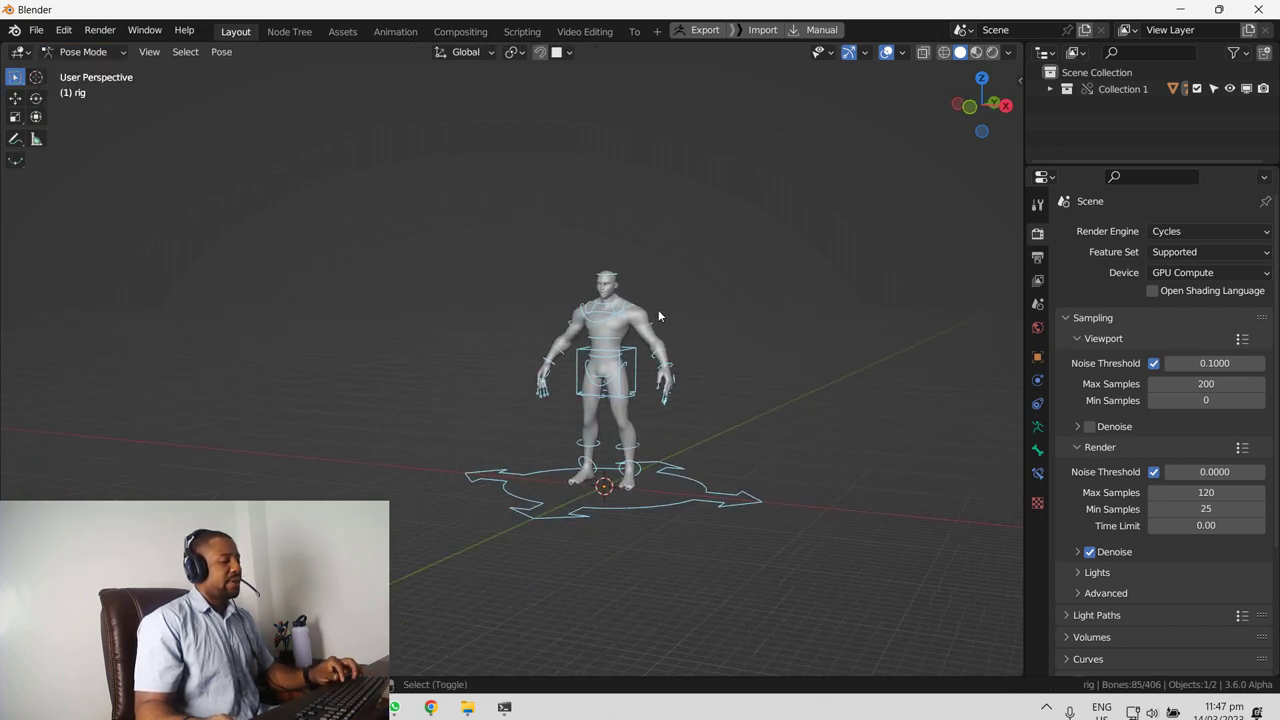
{"action": "key", "text": "n"}
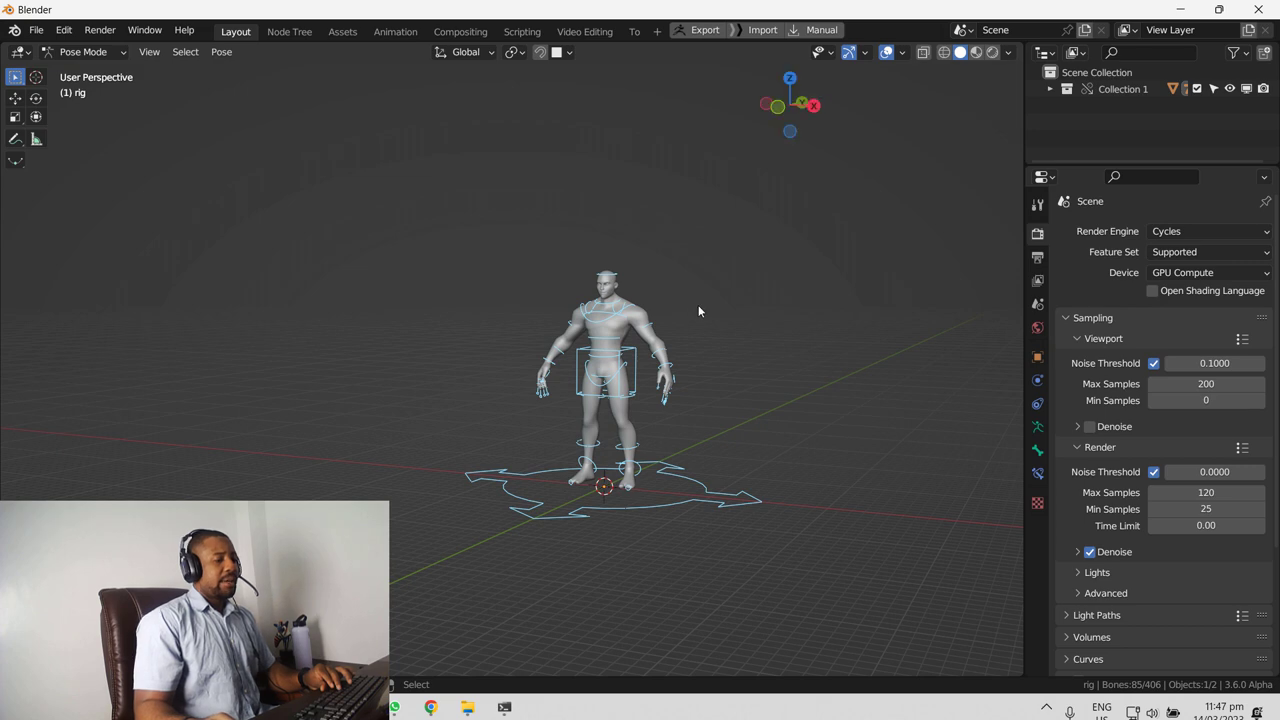
{"action": "left_click", "coordinate": [1014, 370]}
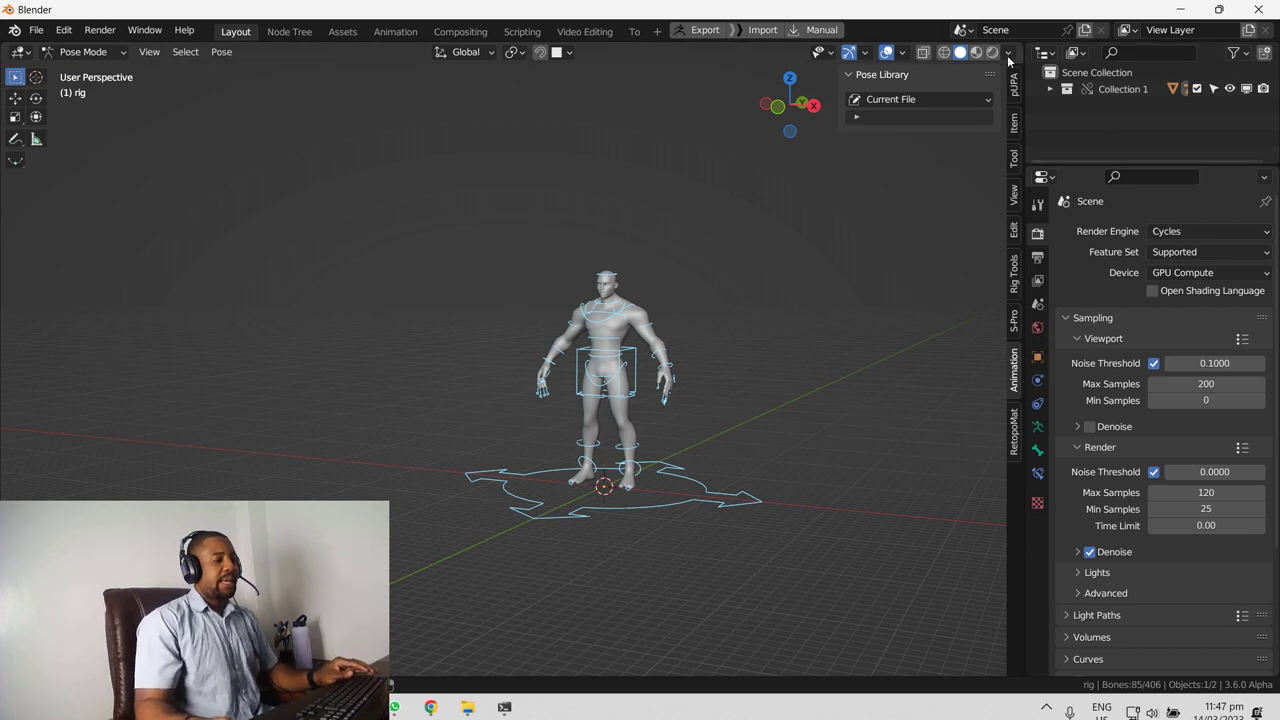
Step: Split the viewport and make the new area an Asset Browser on the Current File library
{"action": "left_click_drag", "start_coordinate": [1007, 58], "coordinate": [400, 130]}
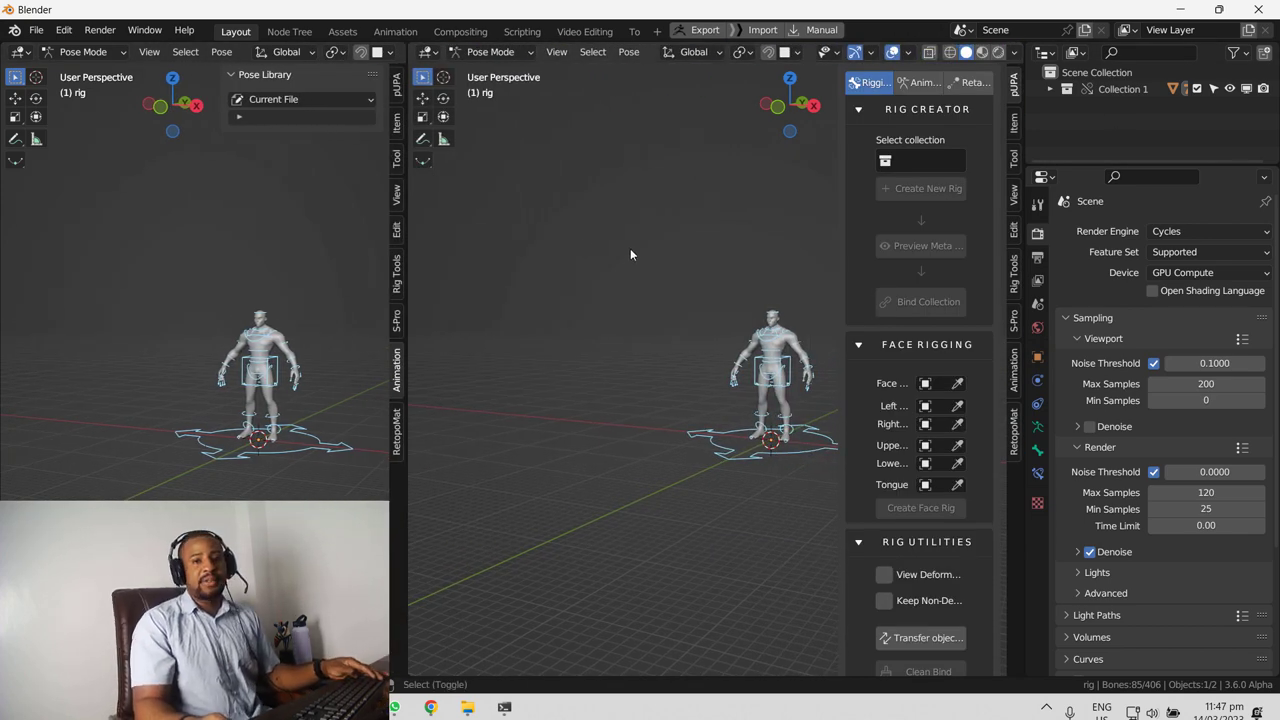
{"action": "key", "text": "shift+F1"}
{"action": "key", "text": "shift+F1"}
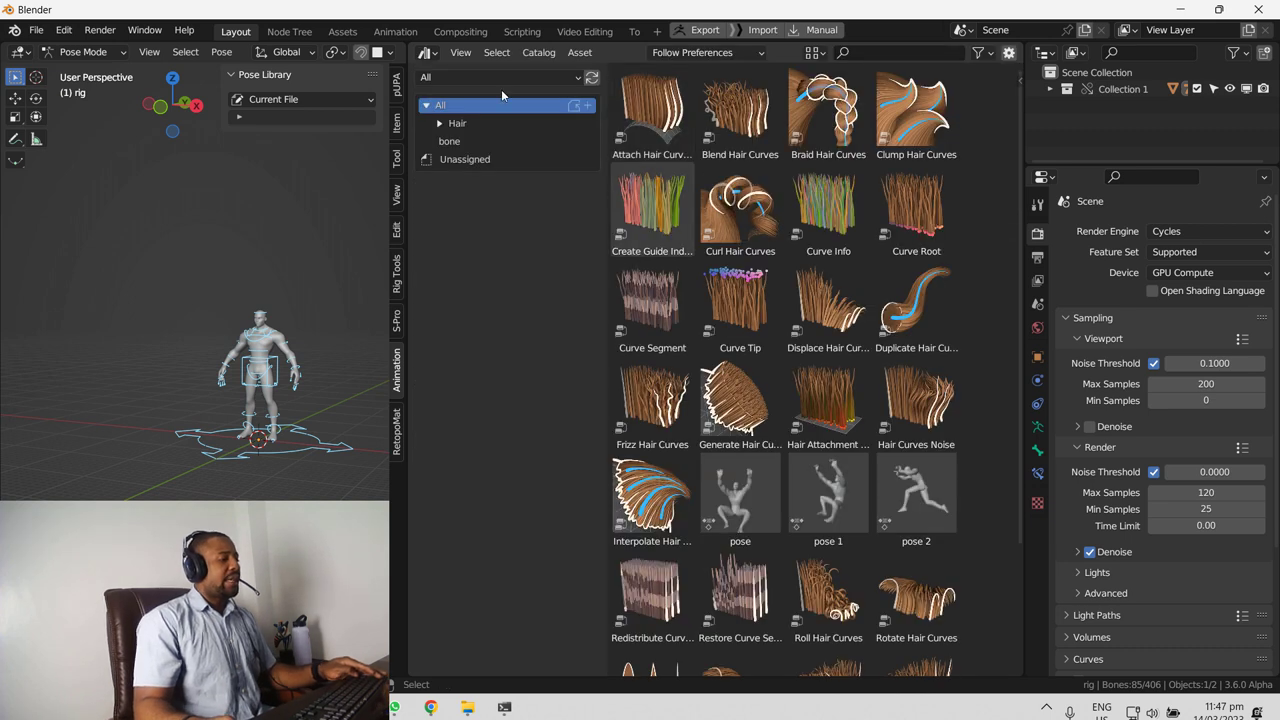
{"action": "left_click", "coordinate": [500, 78]}
{"action": "left_click", "coordinate": [486, 121]}
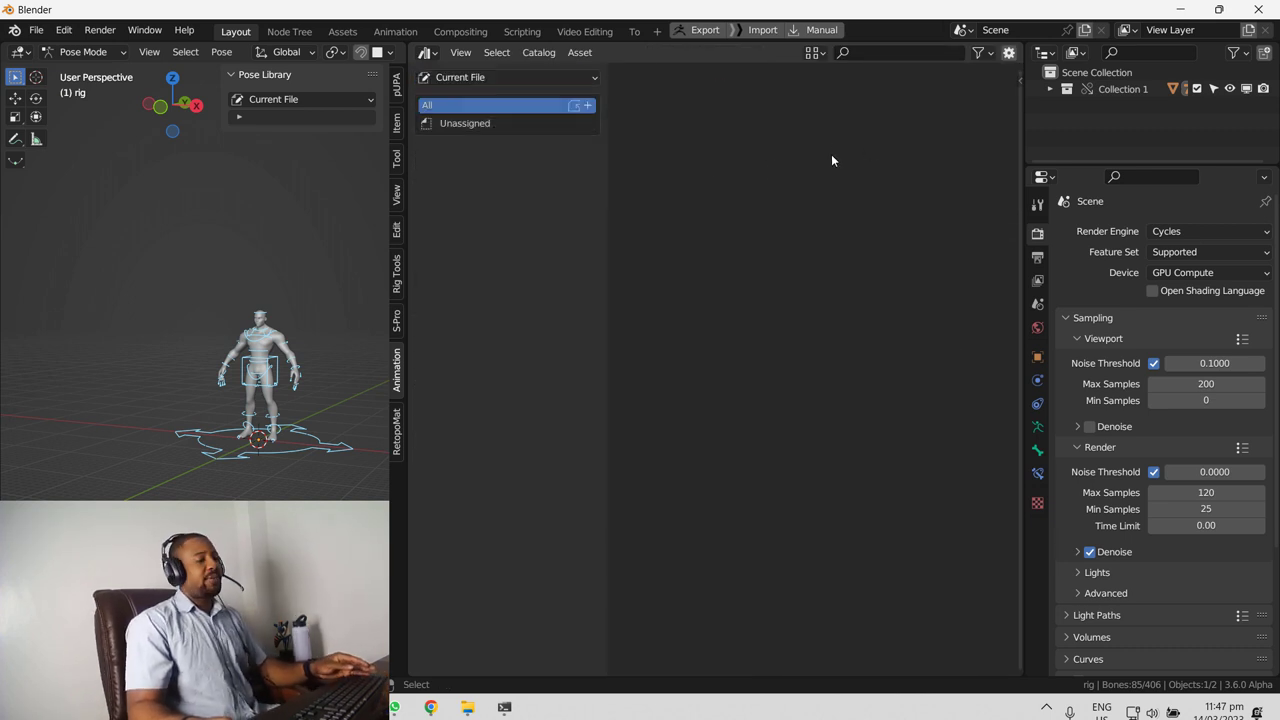
{"action": "middle_click_drag", "start_coordinate": [254, 243], "coordinate": [274, 270]}
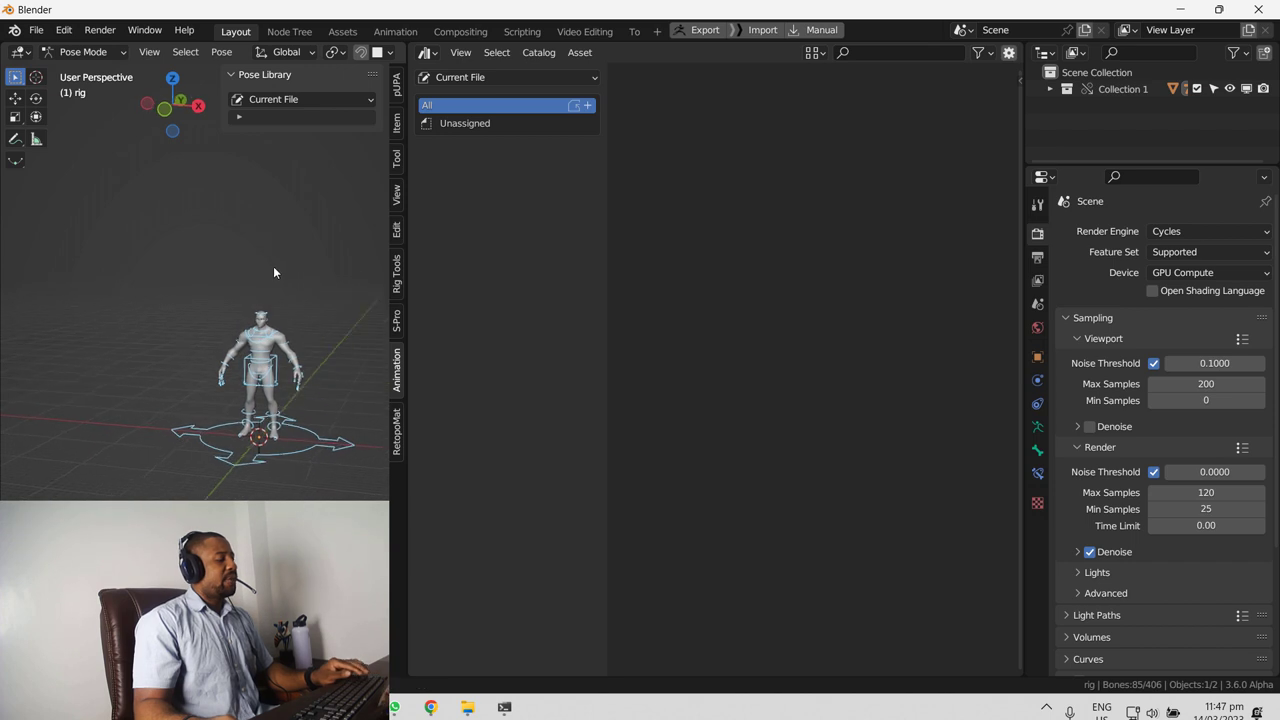
{"action": "scroll", "coordinate": [277, 268], "scroll_direction": "up", "scroll_amount": 1}
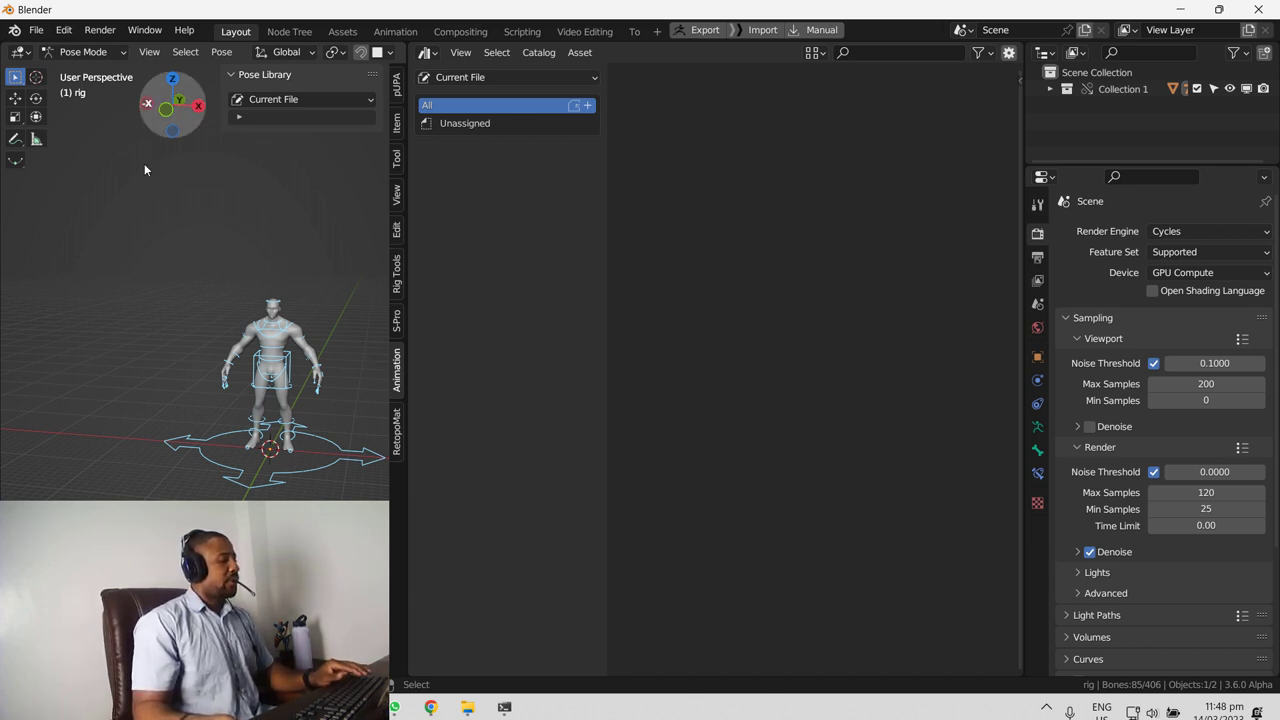
Step: In Preferences > File Paths, add a new Asset Libraries entry to bring up the folder picker
{"action": "left_click", "coordinate": [63, 30]}
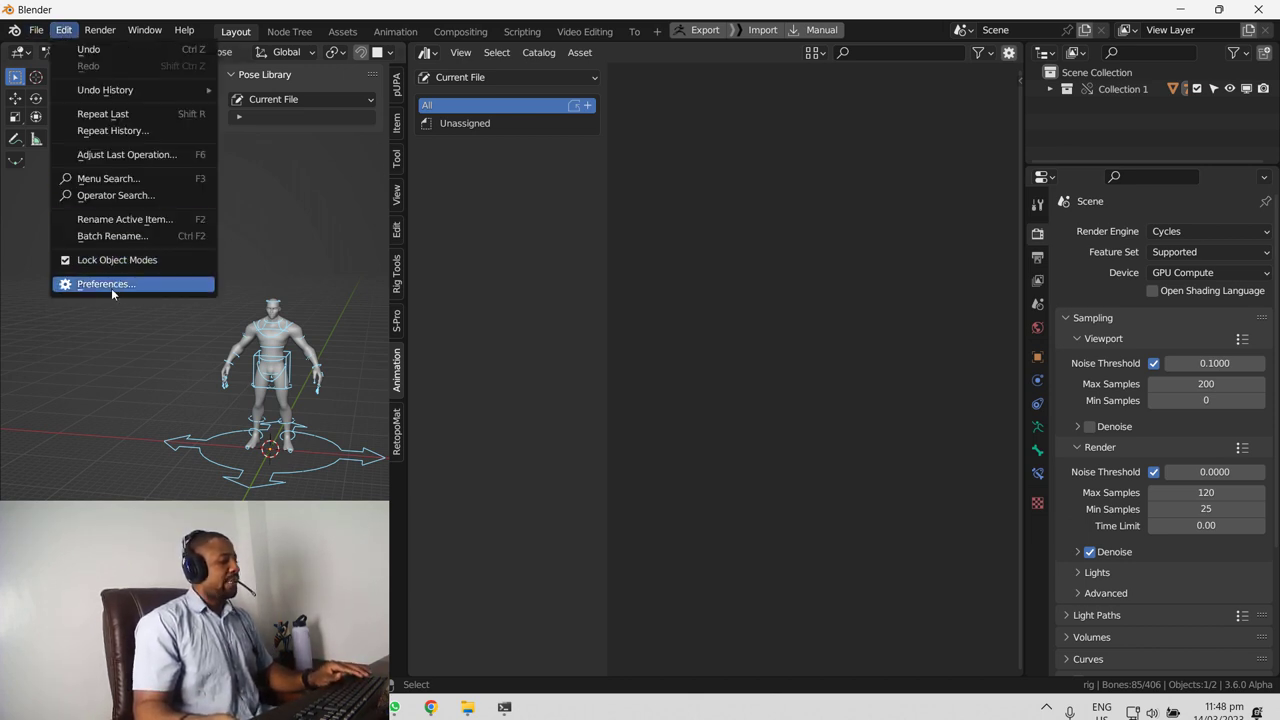
{"action": "left_click", "coordinate": [111, 285]}
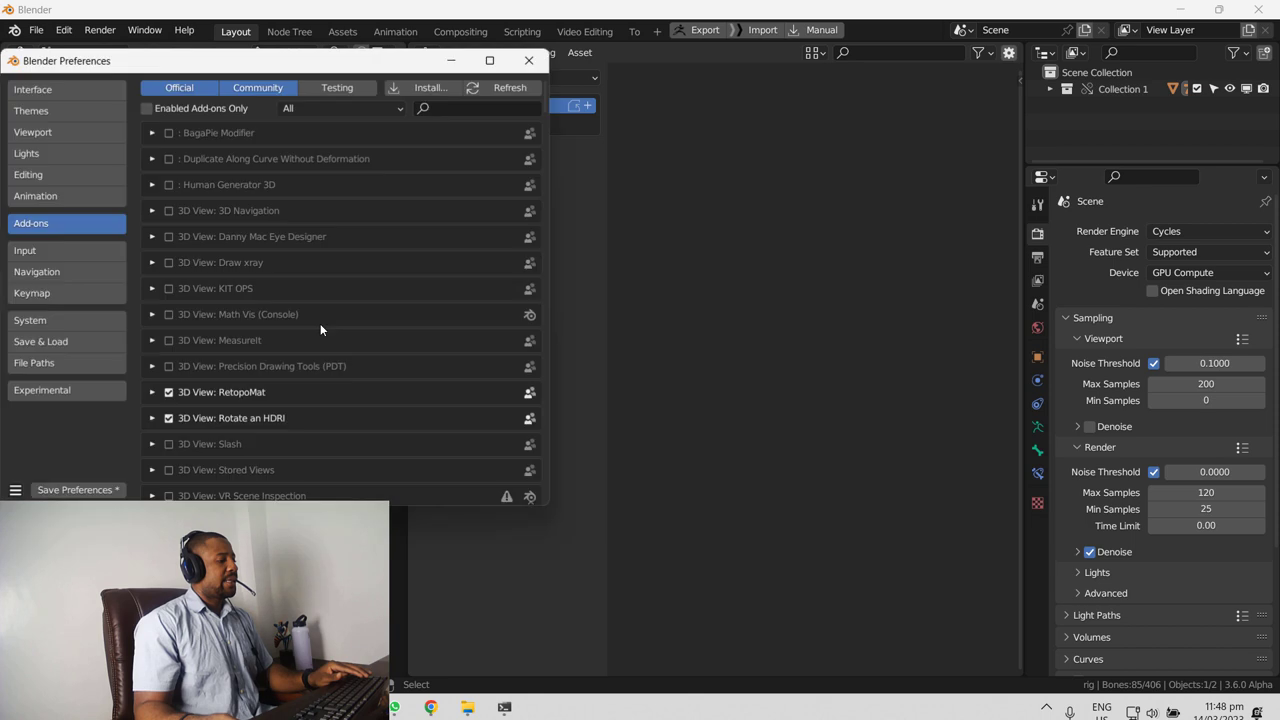
{"action": "left_click", "coordinate": [56, 362]}
{"action": "scroll", "coordinate": [408, 402], "scroll_direction": "down", "scroll_amount": 2}
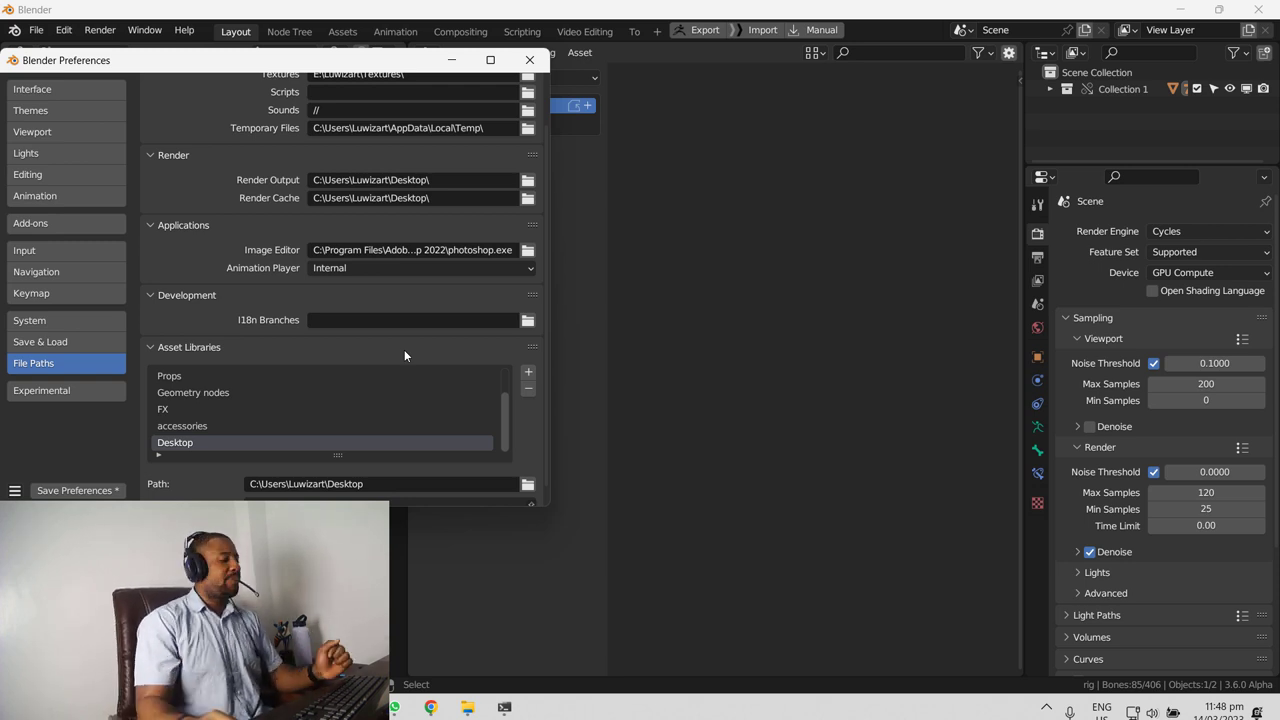
{"action": "left_click", "coordinate": [528, 373]}
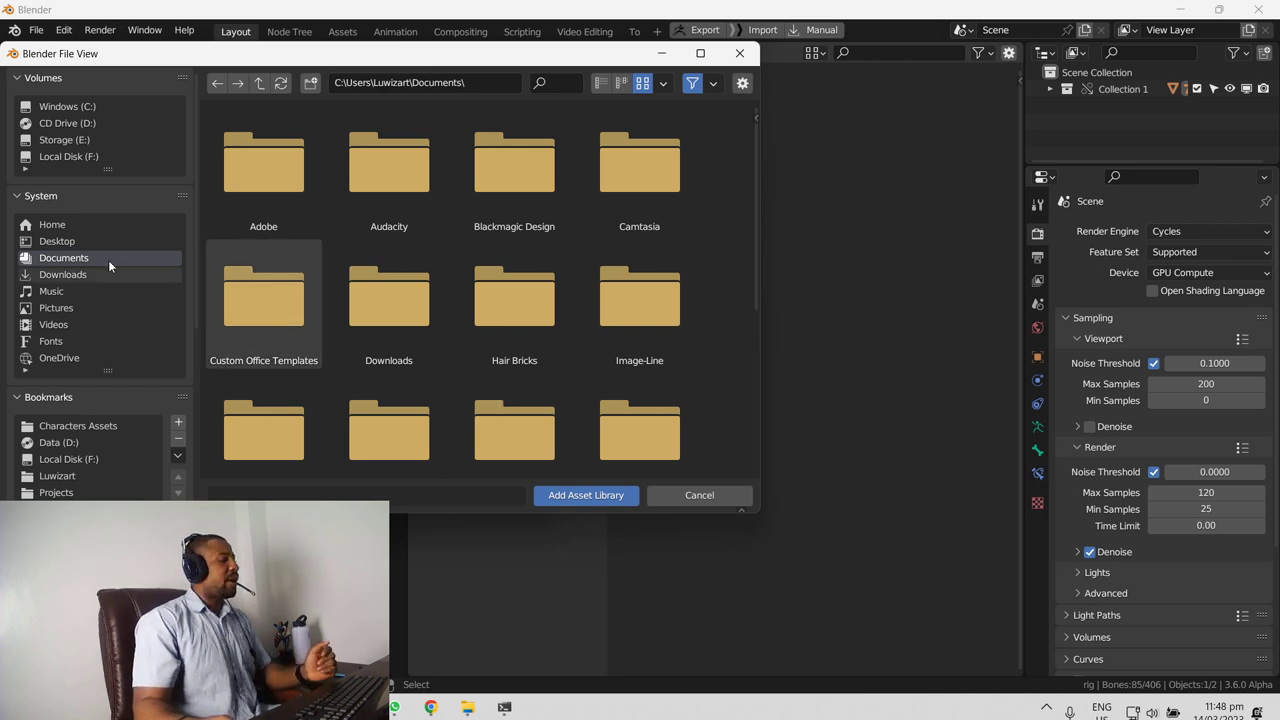
Step: Choose the Desktop folder and confirm it as the new asset library Desktop.001
{"action": "left_click", "coordinate": [164, 245]}
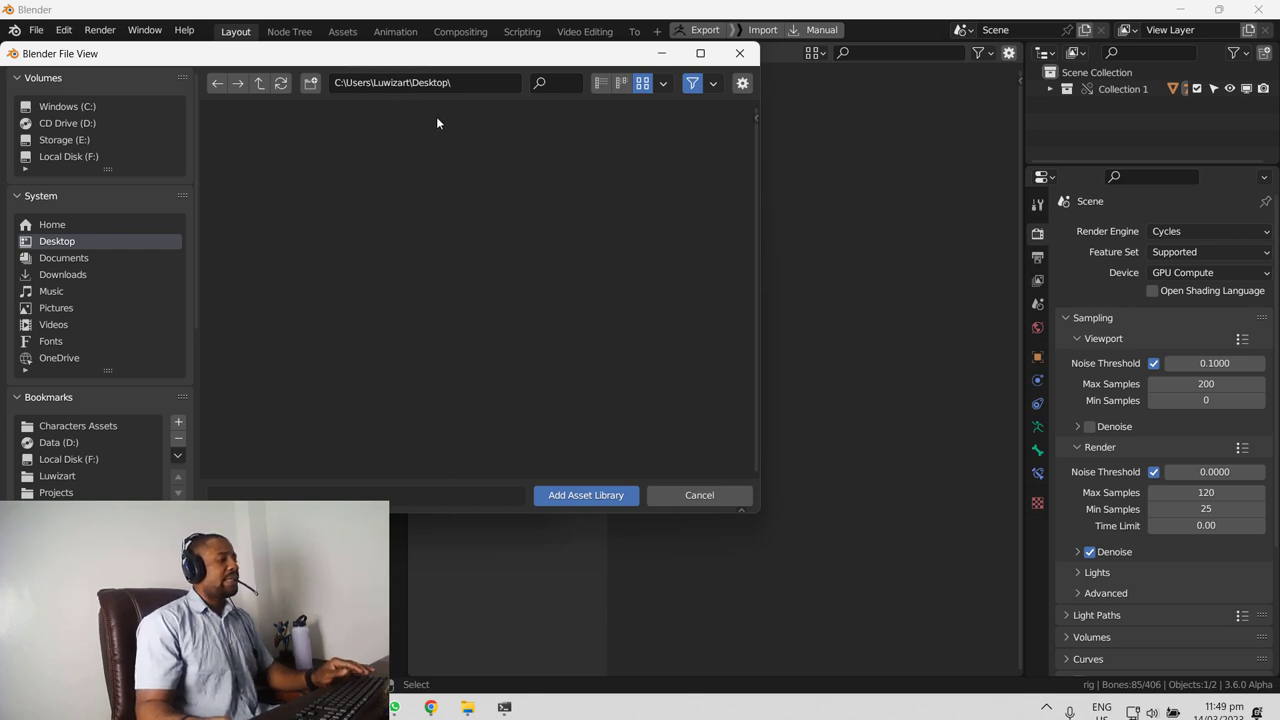
{"action": "left_click", "coordinate": [575, 495]}
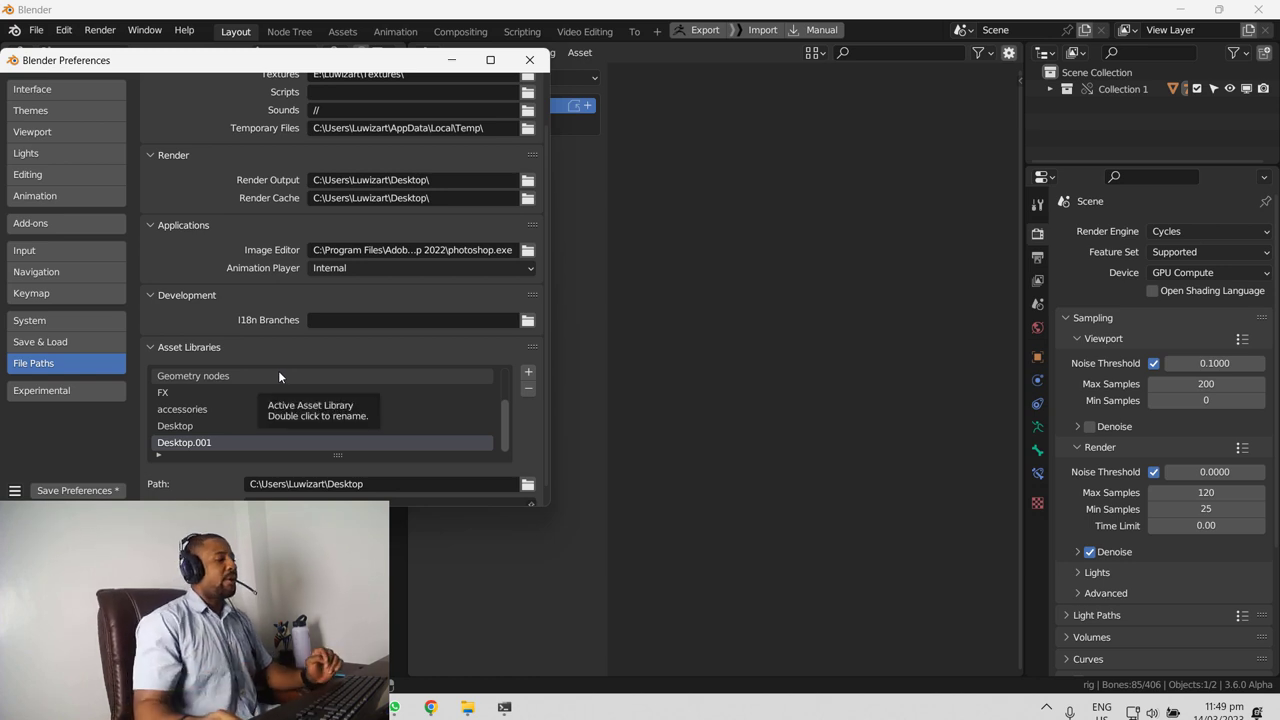
Step: Close Preferences, set both the Asset Browser and Pose Library to the Desktop library, and widen the viewport
{"action": "left_click", "coordinate": [530, 61]}
{"action": "left_click", "coordinate": [483, 77]}
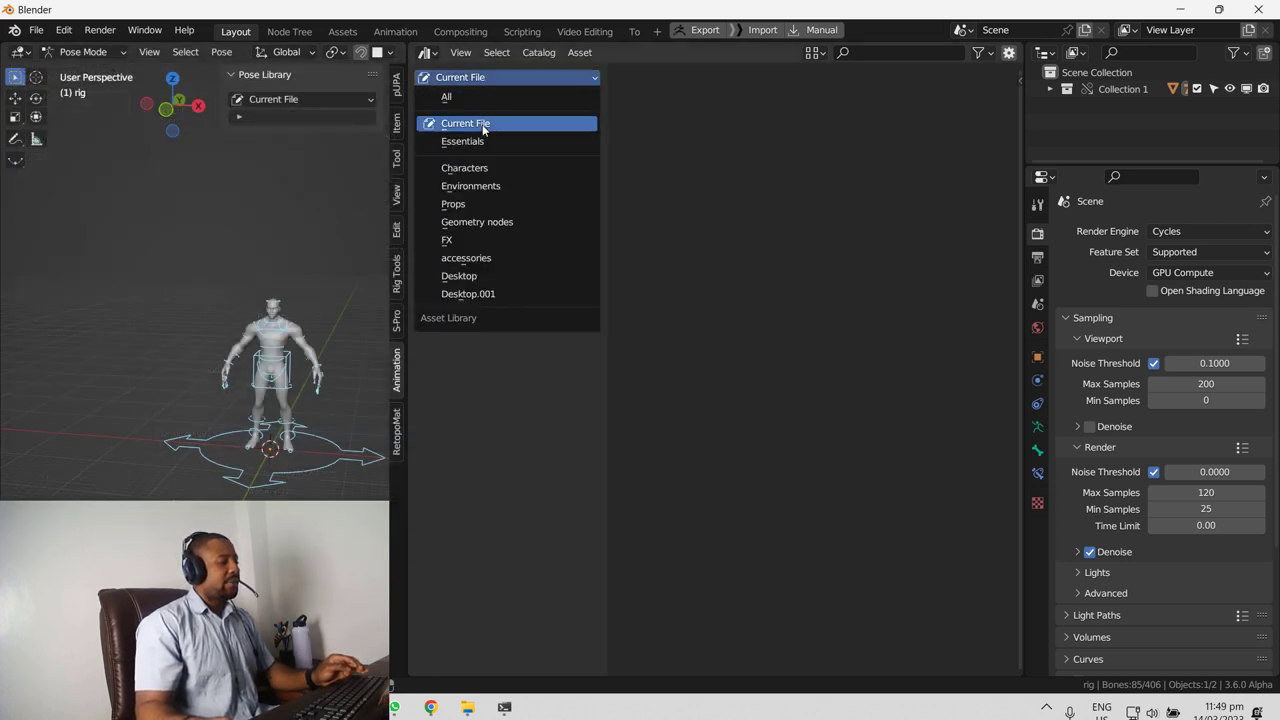
{"action": "left_click", "coordinate": [482, 279]}
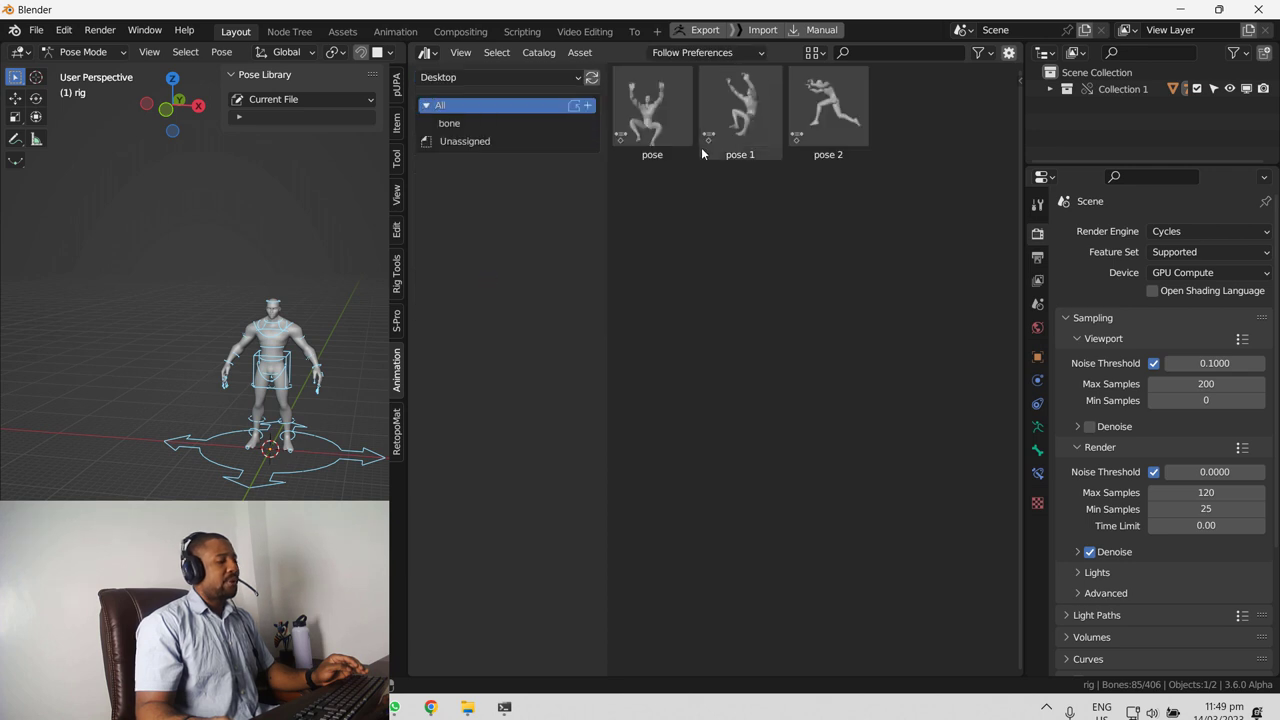
{"action": "left_click", "coordinate": [295, 99]}
{"action": "left_click", "coordinate": [280, 303]}
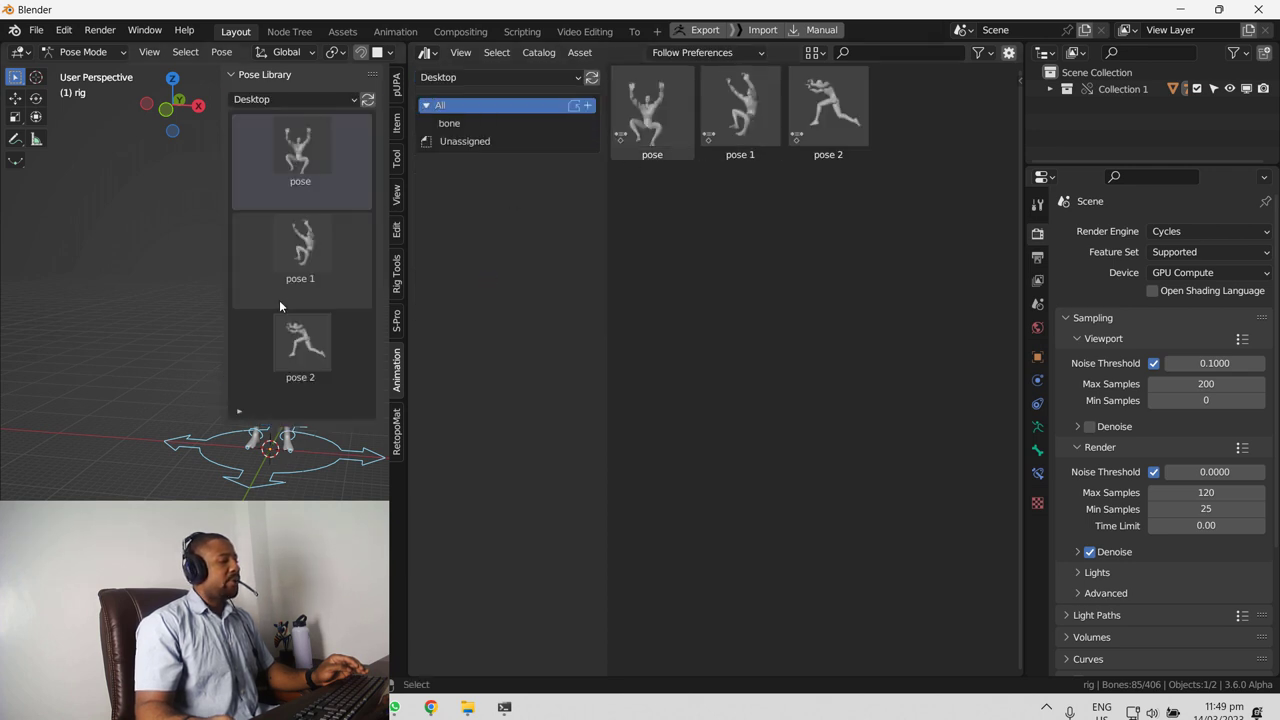
{"action": "left_click_drag", "start_coordinate": [409, 280], "coordinate": [771, 283]}
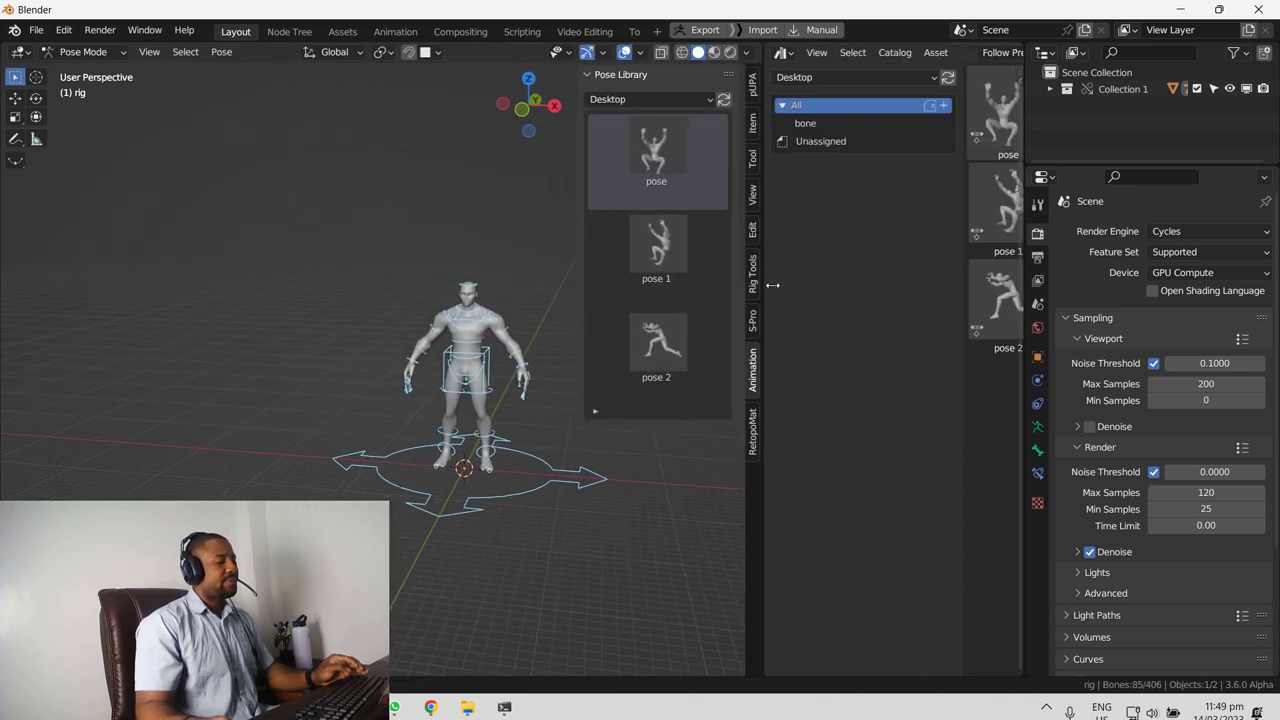
{"action": "scroll", "coordinate": [317, 417], "scroll_direction": "up", "scroll_amount": 4}
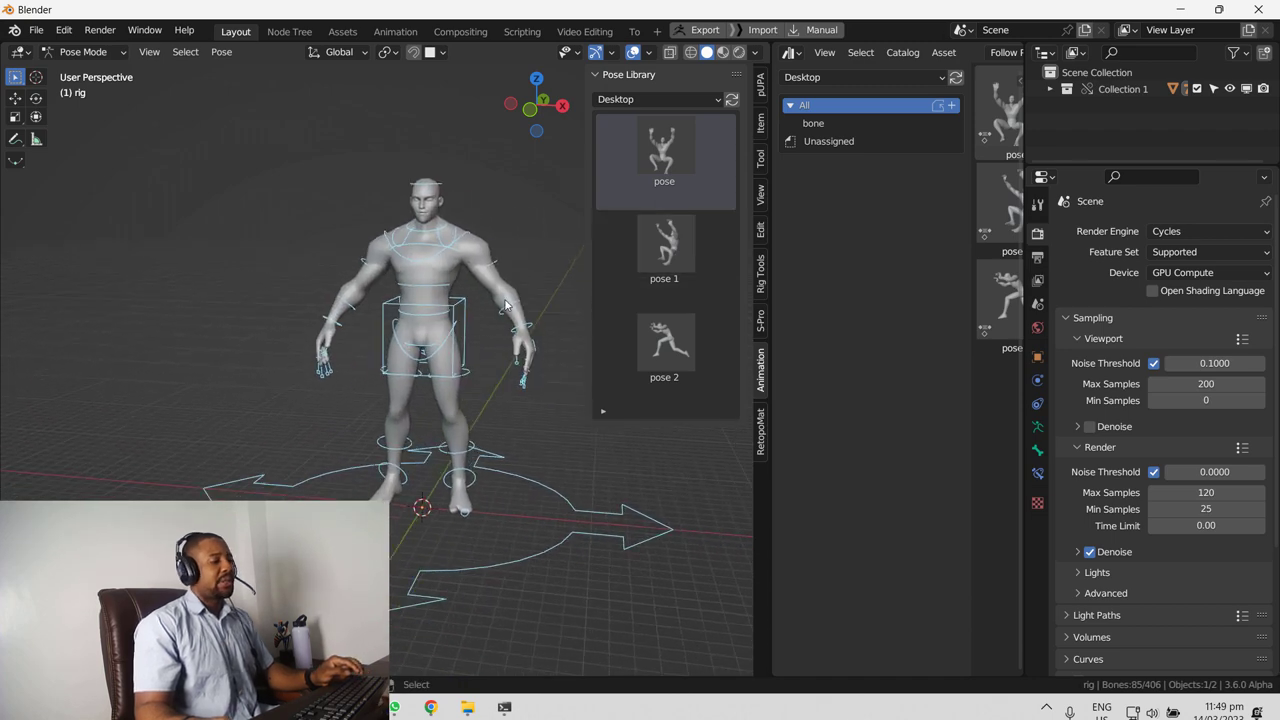
Step: Try pose 1 and pose 2 from the Desktop Pose Library, finishing on the arms-up squat pose
{"action": "left_click", "coordinate": [657, 99]}
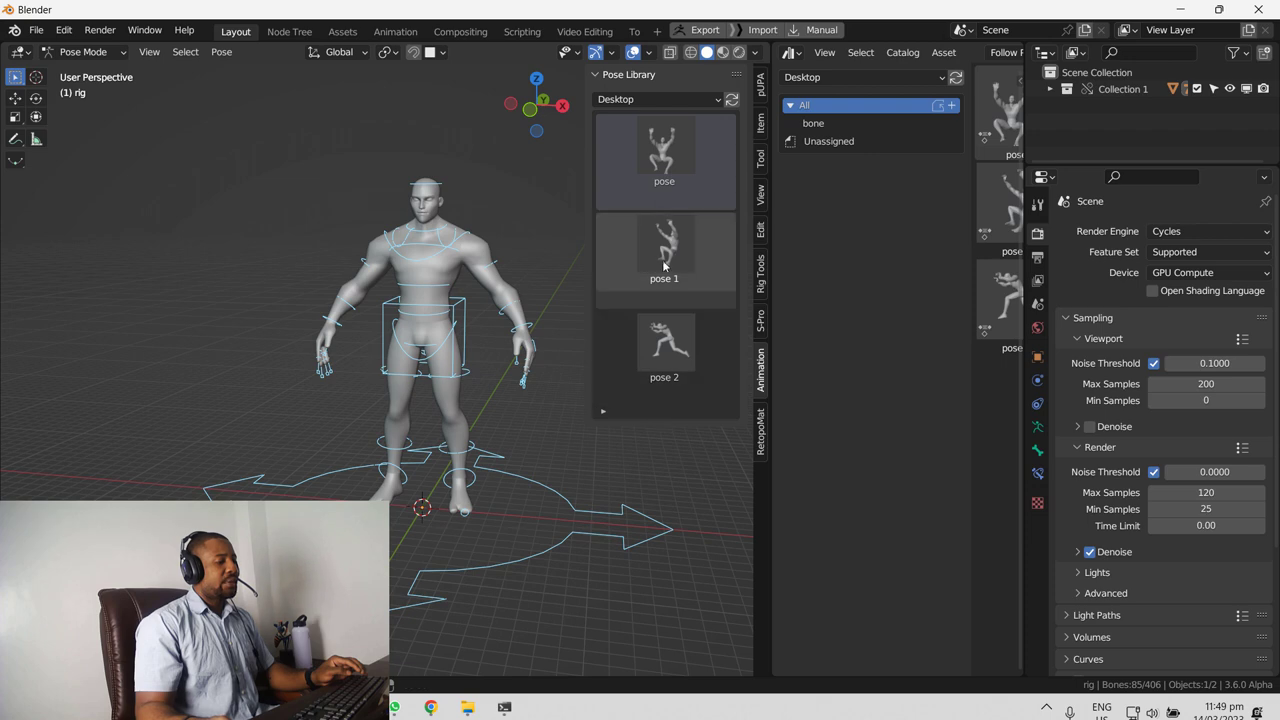
{"action": "double_click", "coordinate": [666, 265]}
{"action": "double_click", "coordinate": [682, 362]}
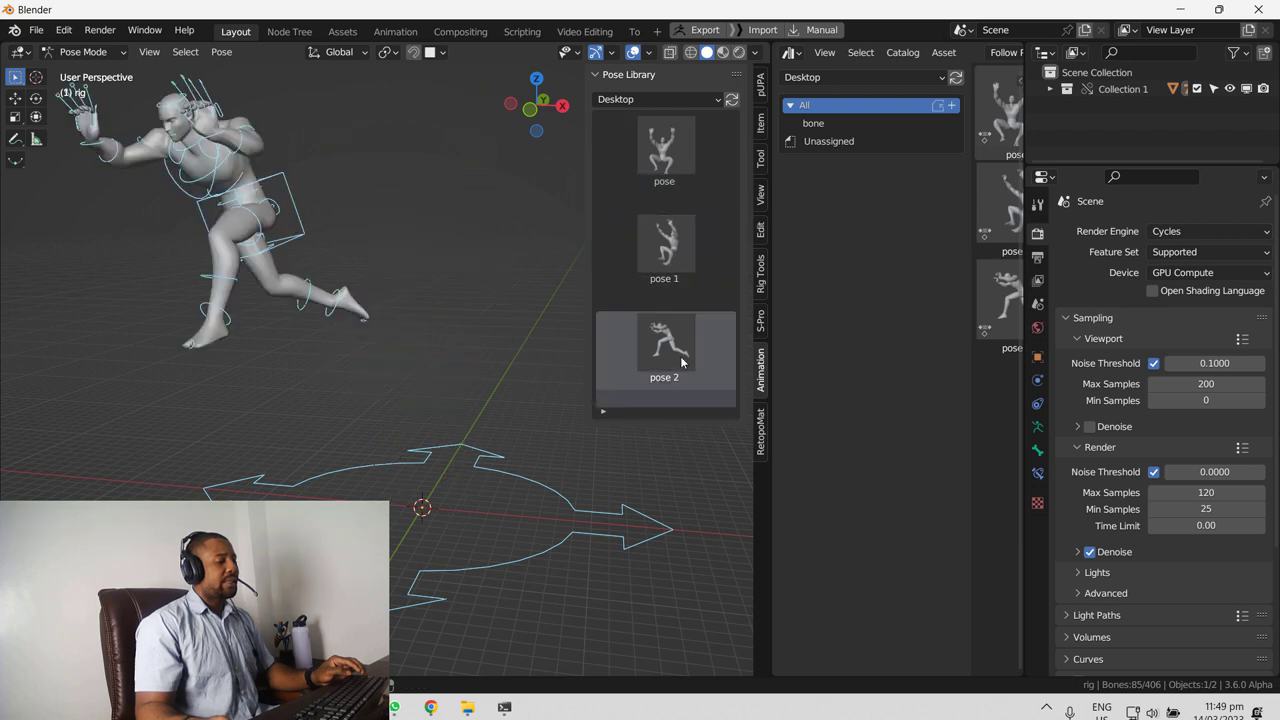
{"action": "double_click", "coordinate": [669, 262]}
{"action": "double_click", "coordinate": [668, 167]}
{"action": "middle_click_drag", "start_coordinate": [250, 335], "coordinate": [350, 324]}
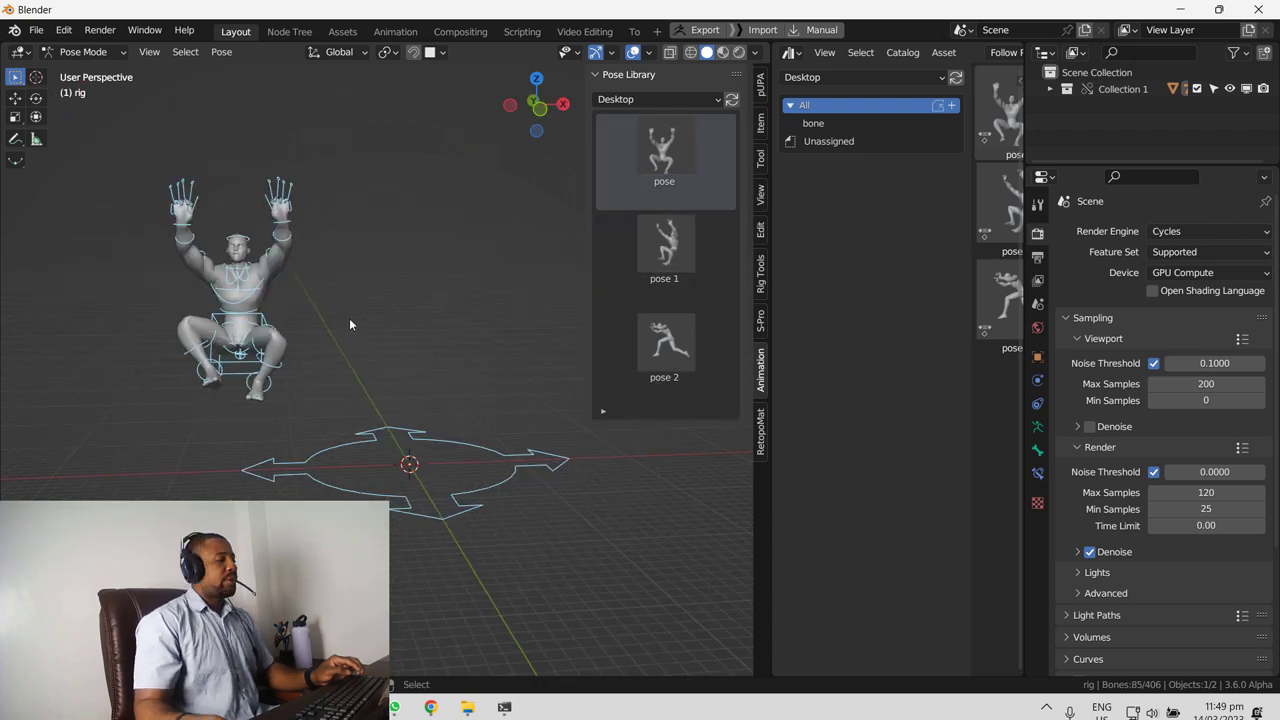
{"action": "left_click", "coordinate": [35, 31]}
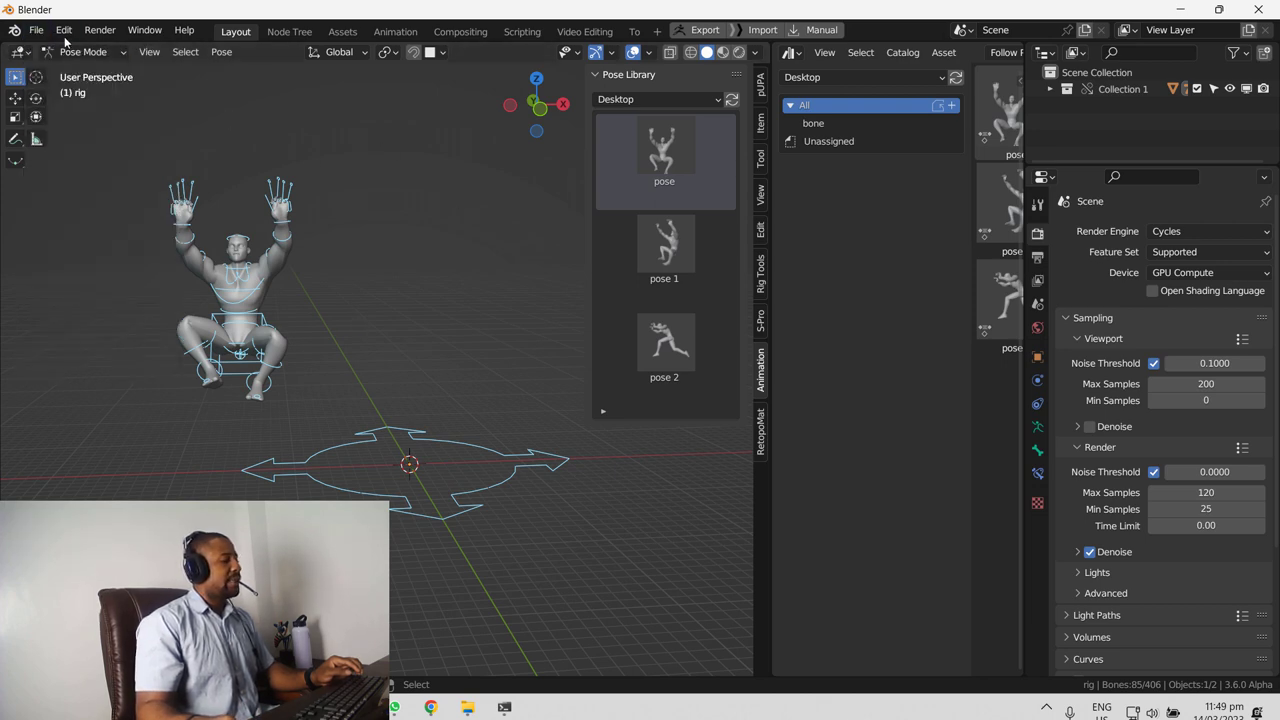
{"action": "left_click", "coordinate": [33, 31]}
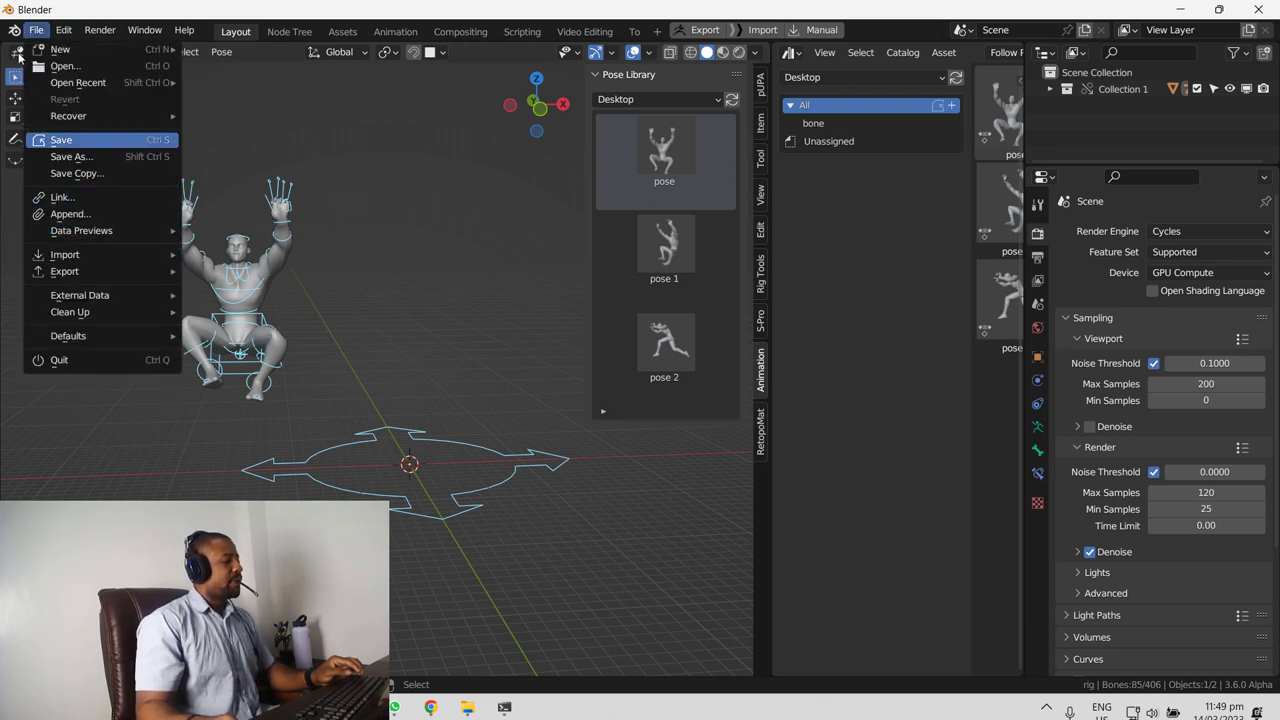
Step: Reopen untitled.blend from the splash screen's Recent Files, discarding the current scene's changes
{"action": "left_click", "coordinate": [15, 30]}
{"action": "left_click", "coordinate": [62, 50]}
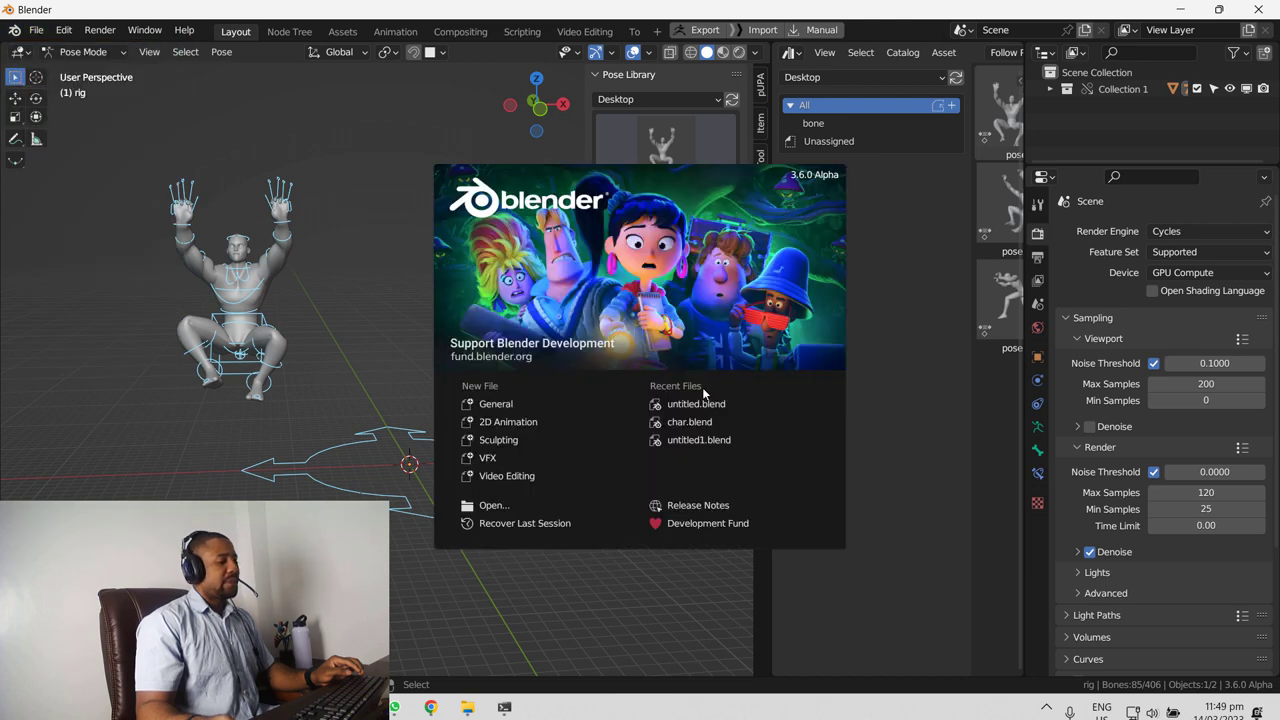
{"action": "left_click", "coordinate": [703, 405]}
{"action": "left_click", "coordinate": [695, 388]}
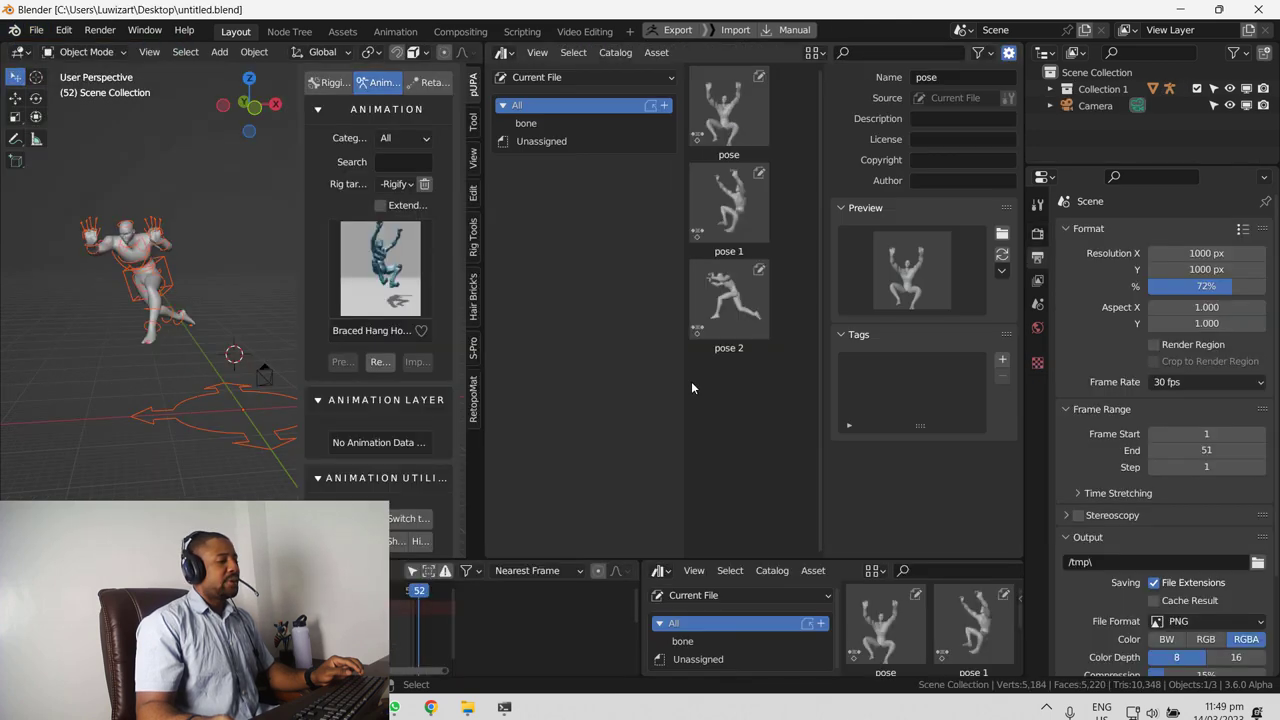
Step: Select all three pose assets while keeping the Current File asset library
{"action": "key", "text": "a"}
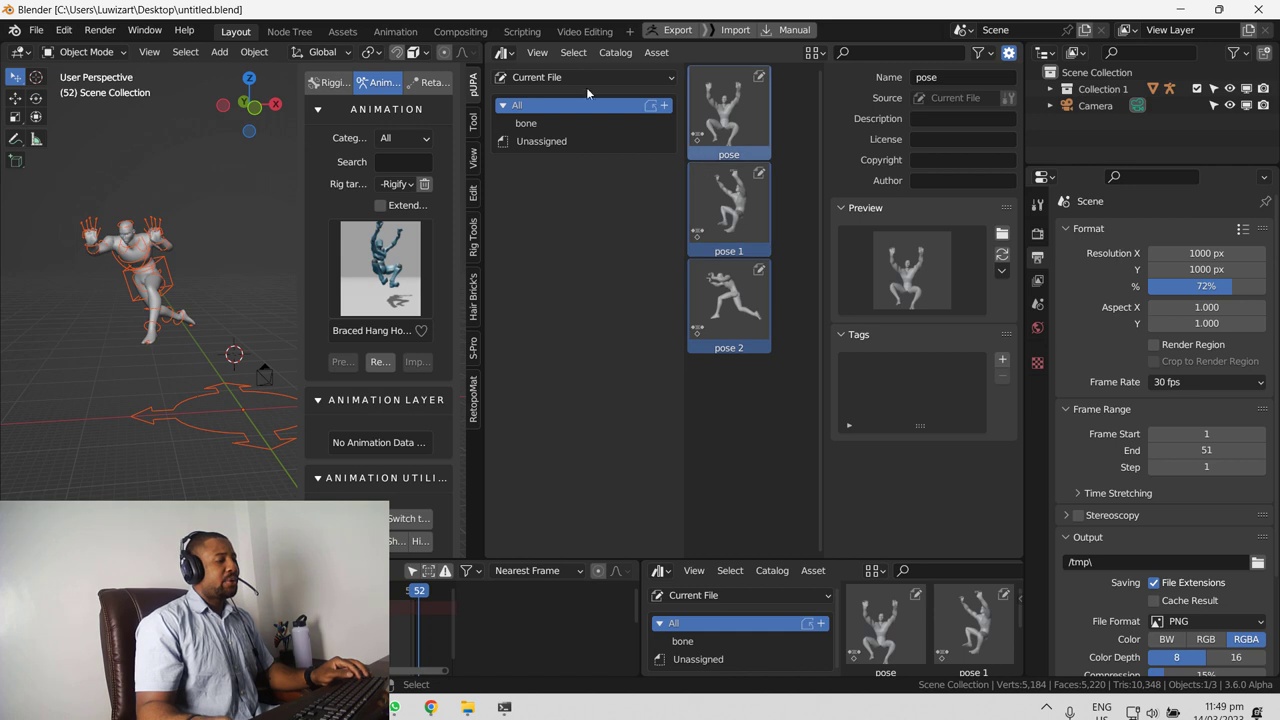
{"action": "left_click", "coordinate": [578, 84]}
{"action": "left_click", "coordinate": [565, 95]}
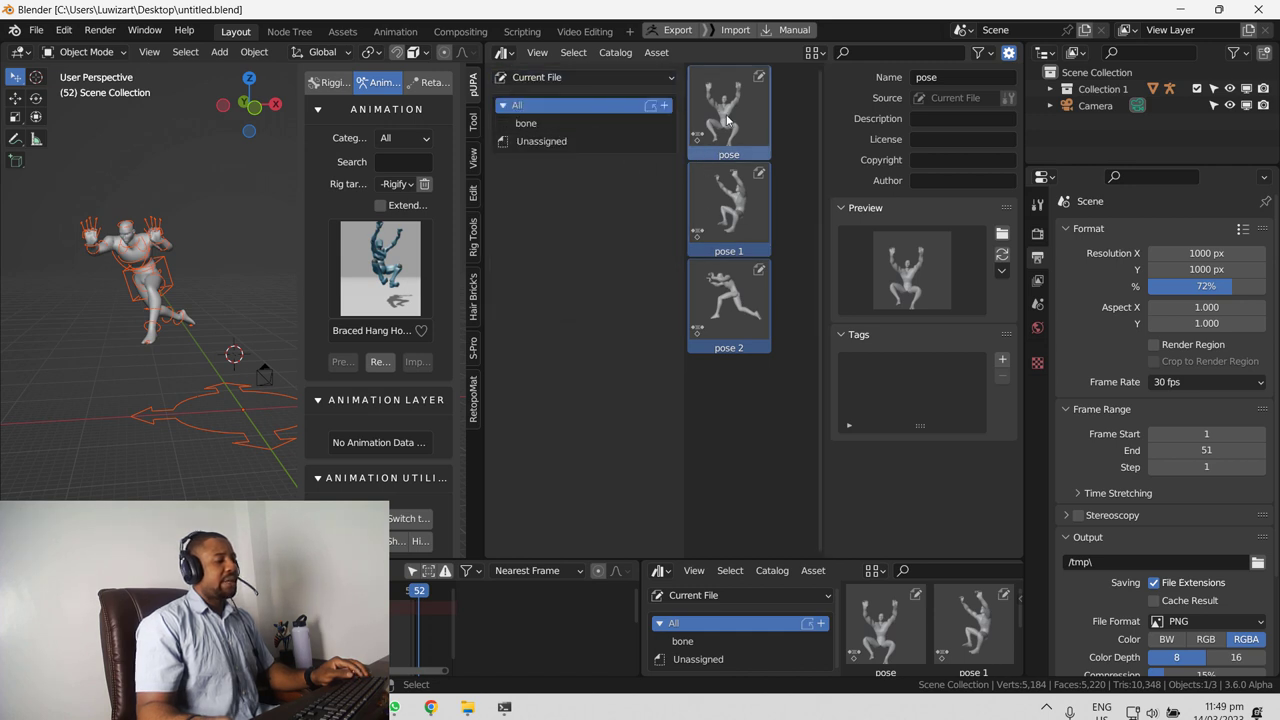
Step: Delete the bone catalog and view the Current File library's unassigned assets
{"action": "right_click", "coordinate": [574, 125]}
{"action": "left_click", "coordinate": [548, 117]}
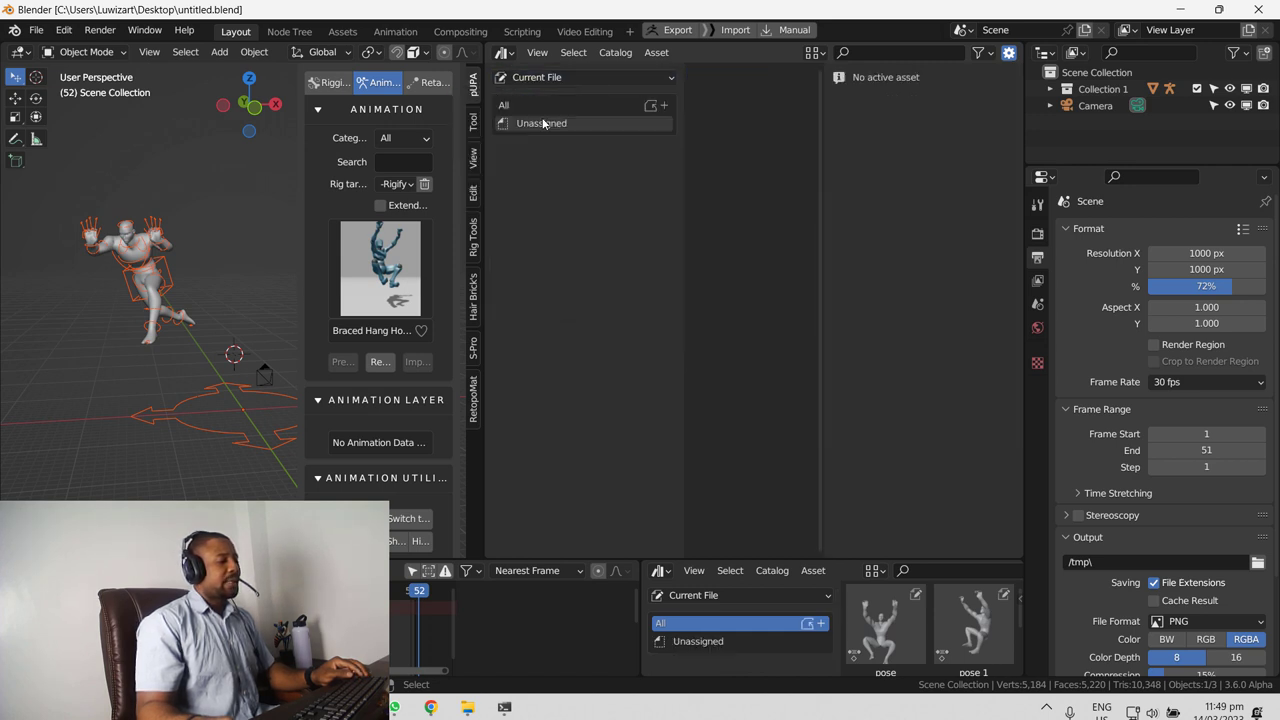
{"action": "left_click", "coordinate": [568, 77]}
{"action": "left_click", "coordinate": [548, 96]}
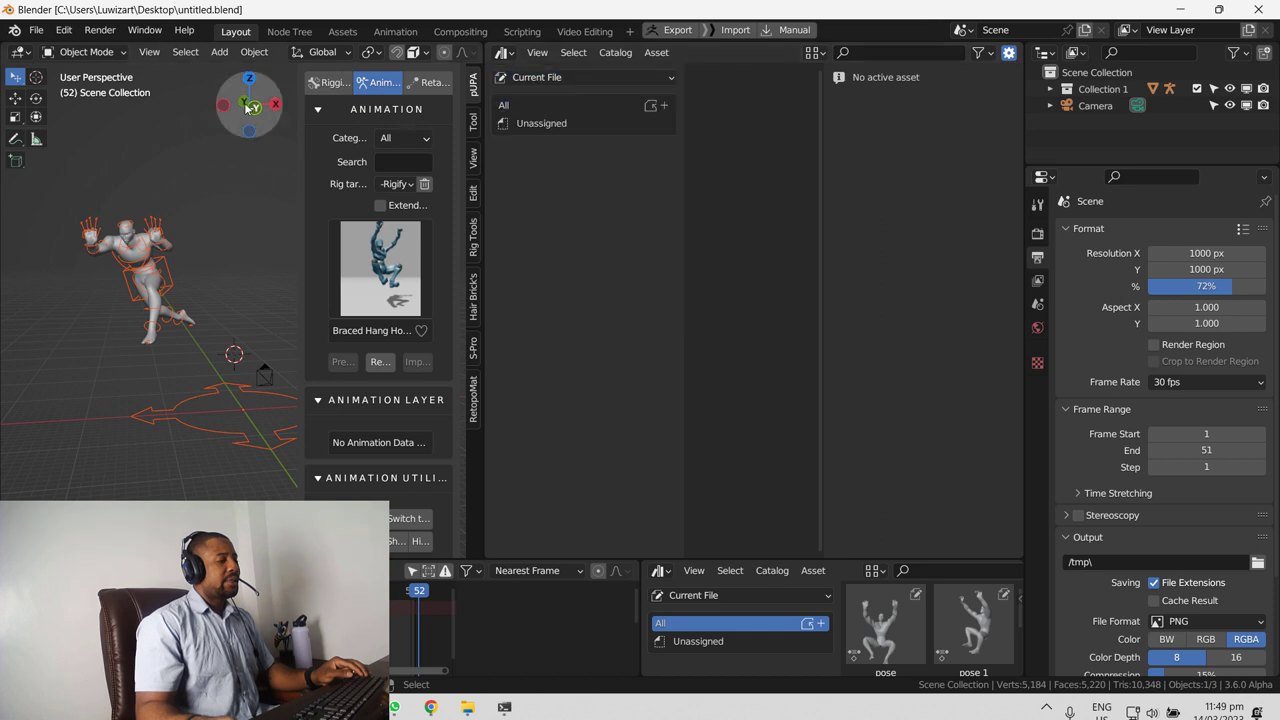
{"action": "left_click", "coordinate": [541, 110]}
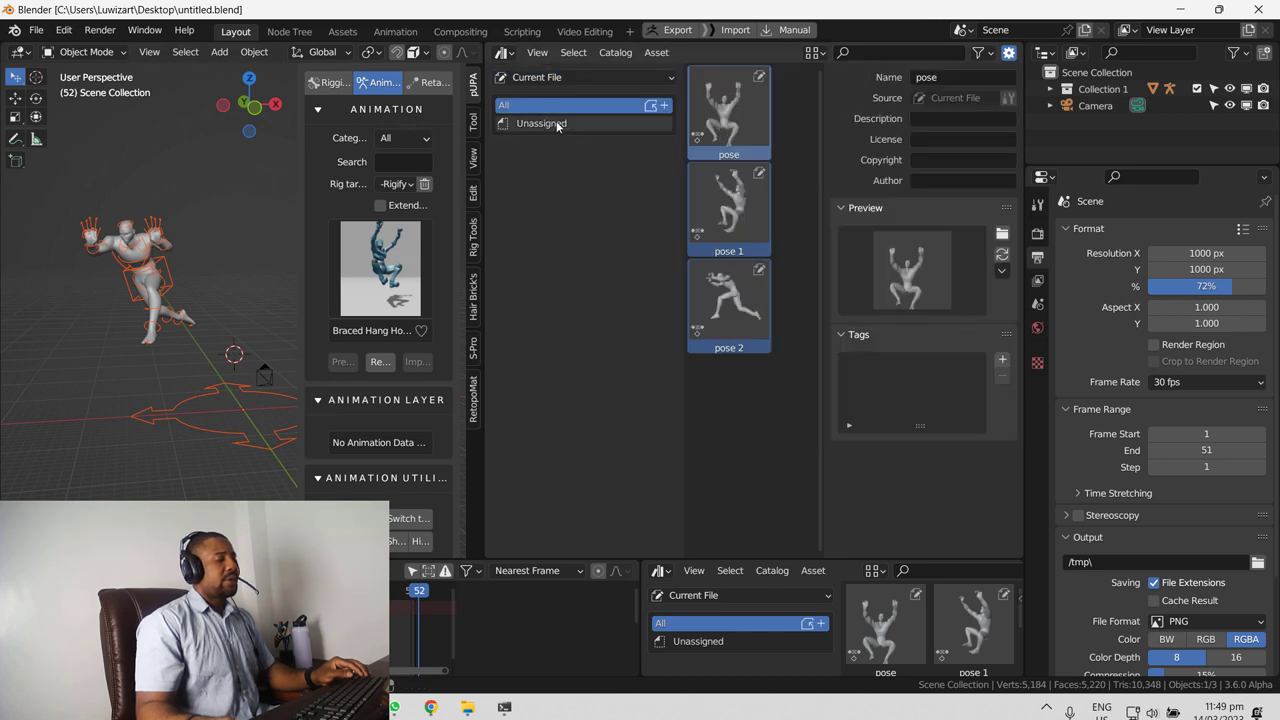
{"action": "left_click", "coordinate": [559, 124]}
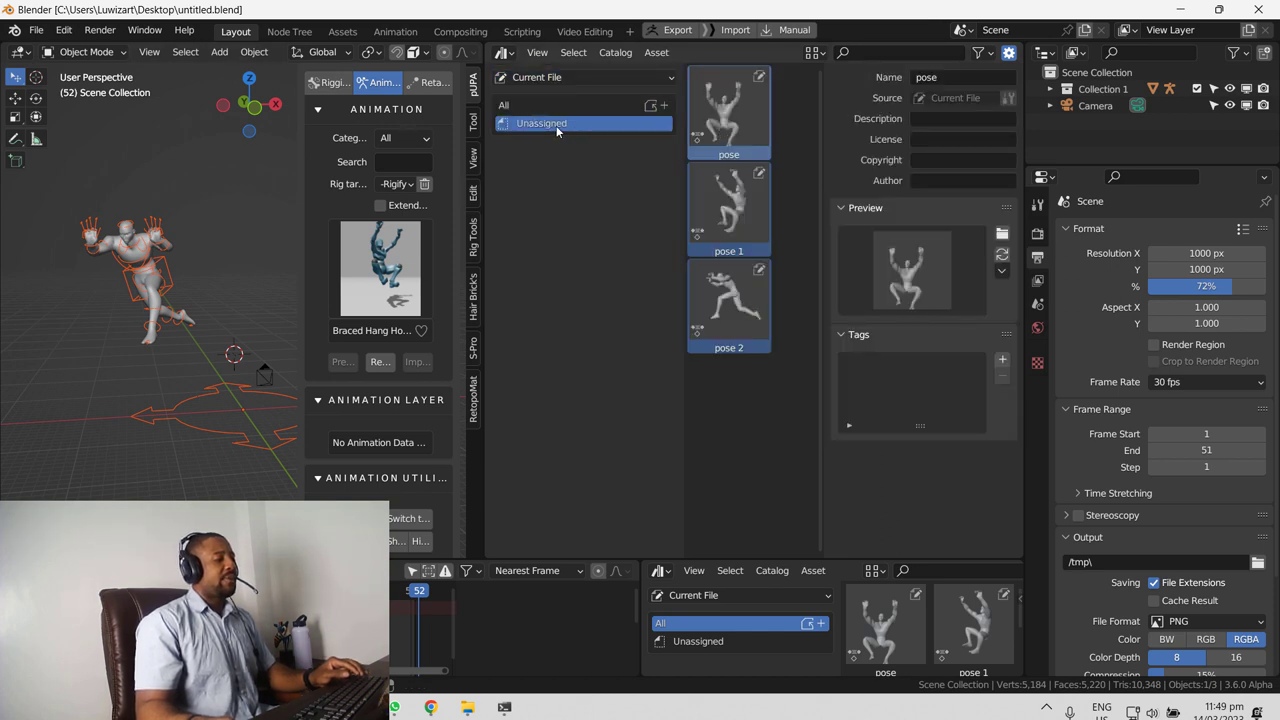
Step: Add a new asset catalog named 'Male Tut' and save the file
{"action": "left_click", "coordinate": [663, 105]}
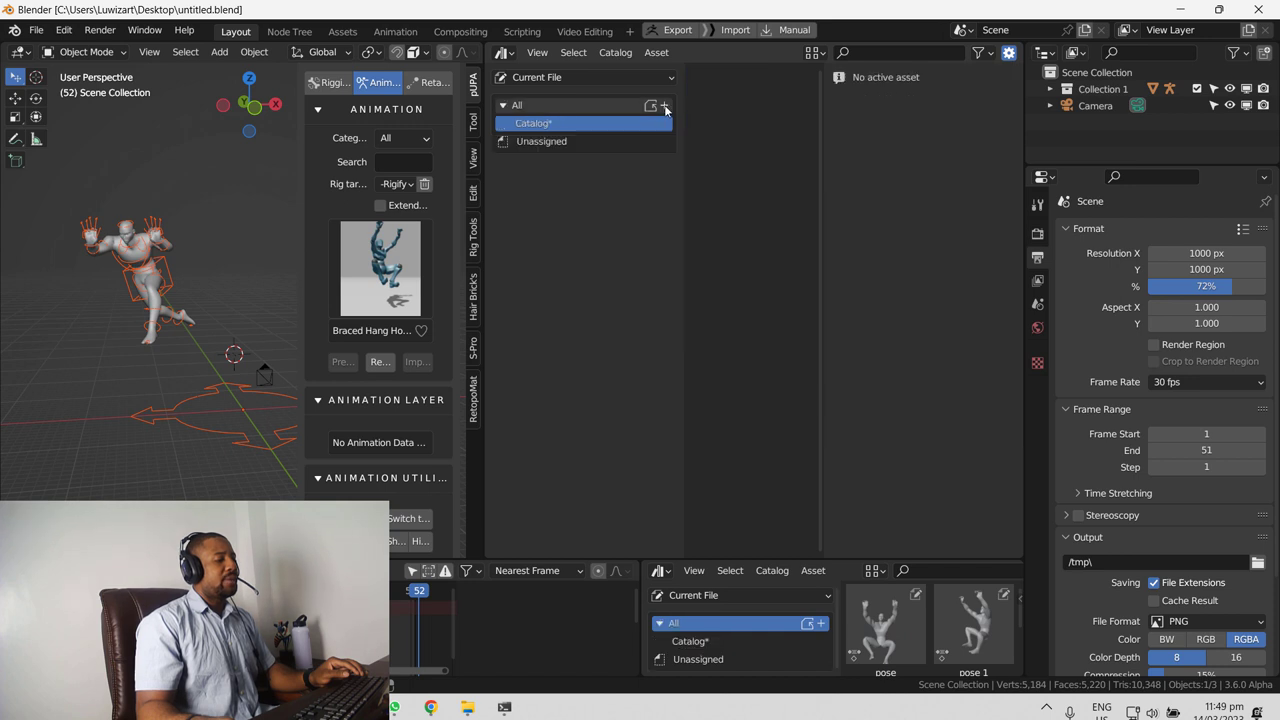
{"action": "double_click", "coordinate": [544, 122]}
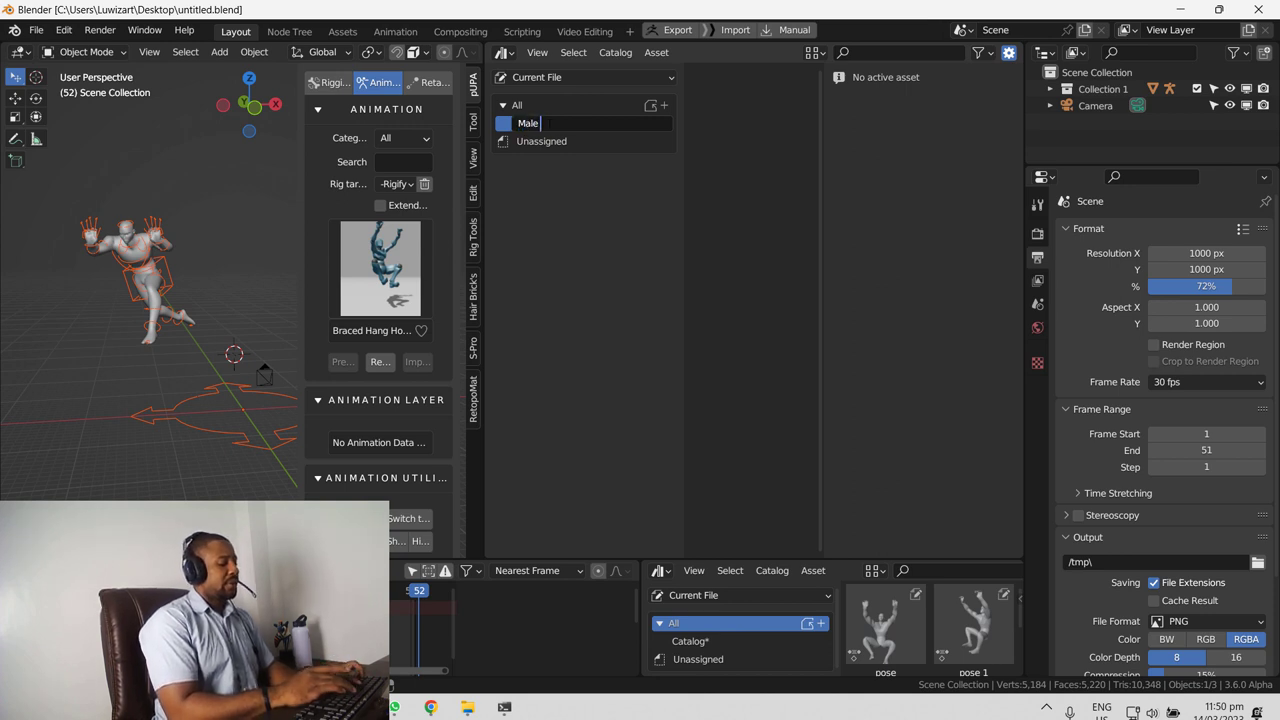
{"action": "type", "text": "Male Tut"}
{"action": "key", "text": "Return"}
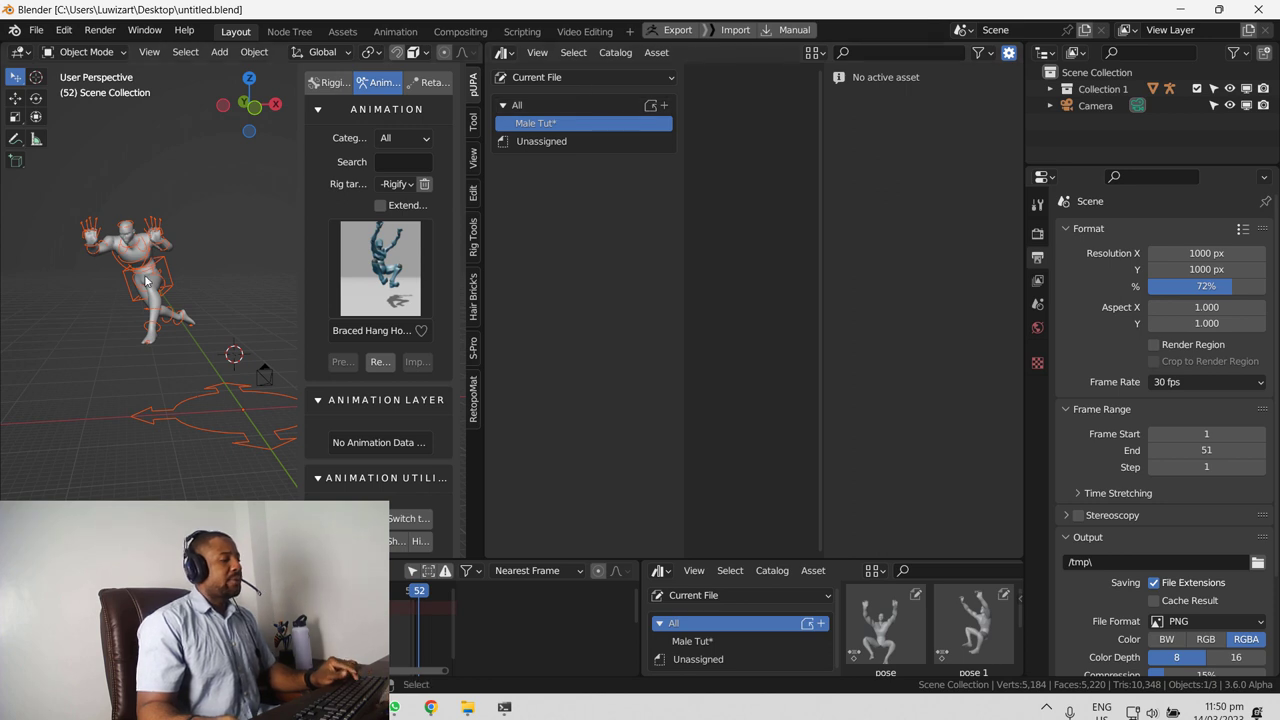
{"action": "key", "text": "ctrl+s"}
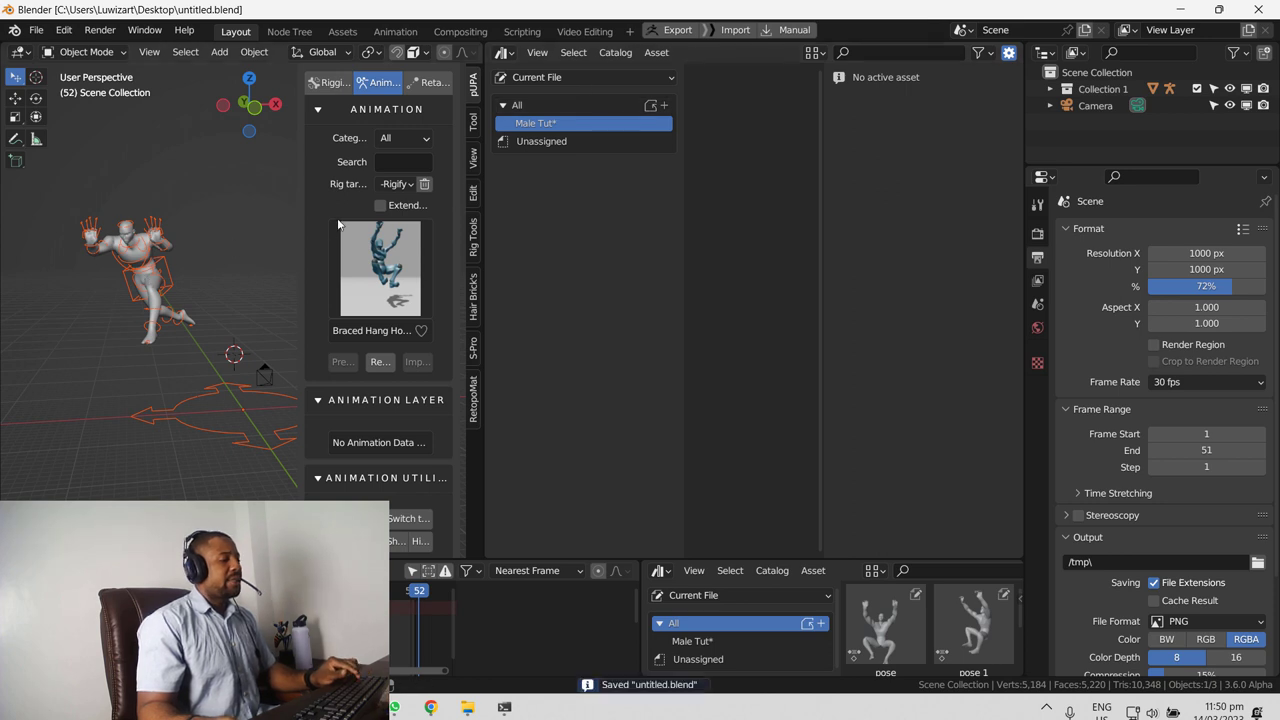
{"action": "left_click", "coordinate": [570, 80]}
Step: Drag pose, pose 1 and pose 2 into the Male Tut catalog
{"action": "left_click", "coordinate": [510, 124]}
{"action": "left_click", "coordinate": [517, 105]}
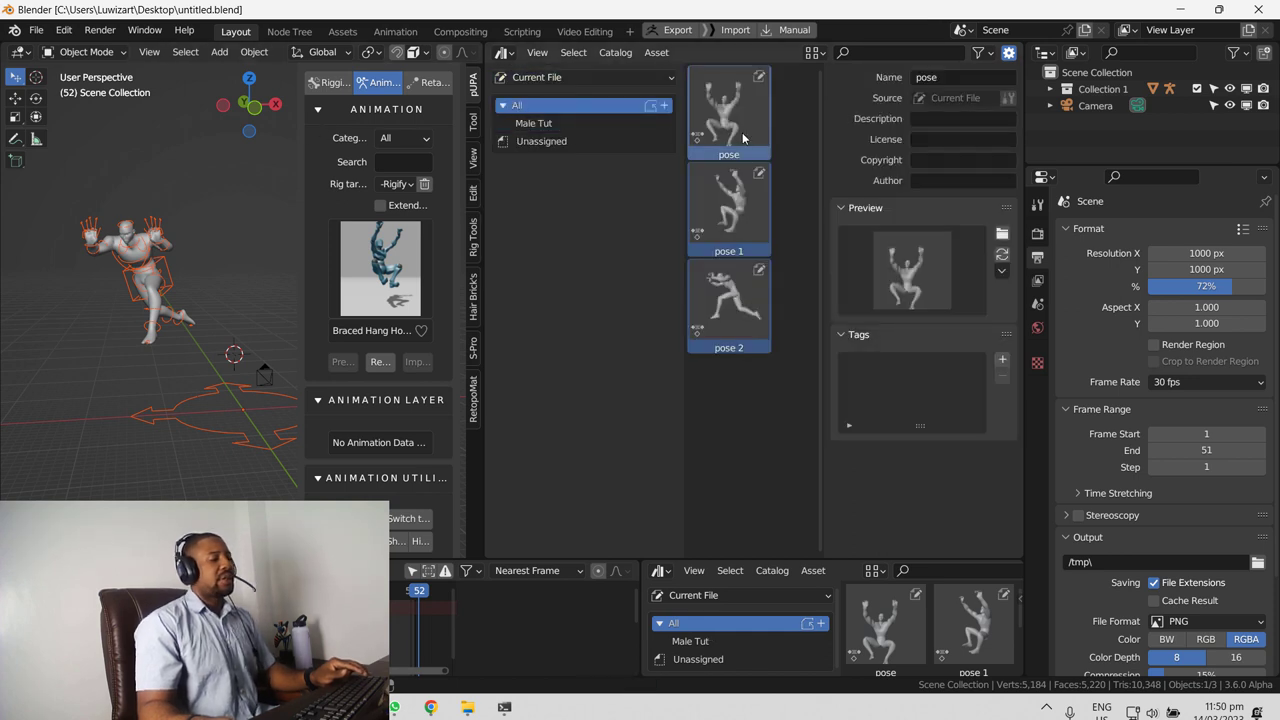
{"action": "left_click_drag", "start_coordinate": [735, 130], "coordinate": [597, 120]}
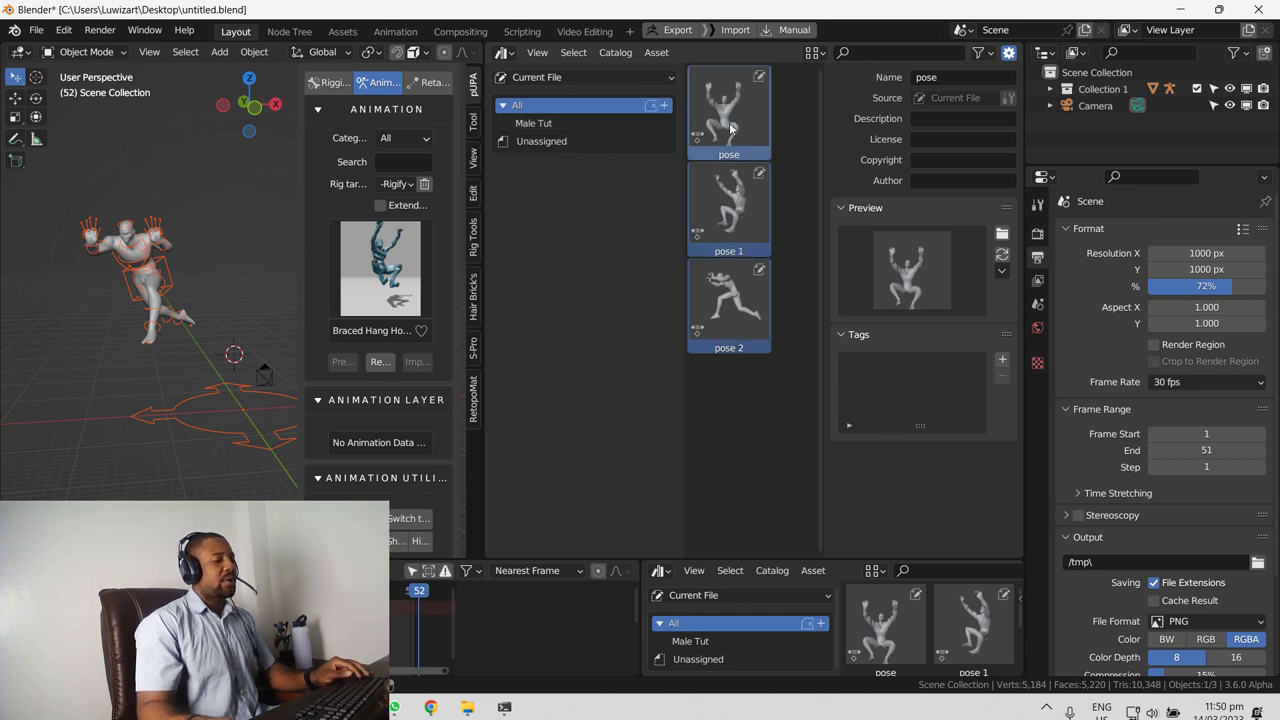
{"action": "left_click_drag", "start_coordinate": [731, 127], "coordinate": [565, 122]}
{"action": "left_click", "coordinate": [565, 123]}
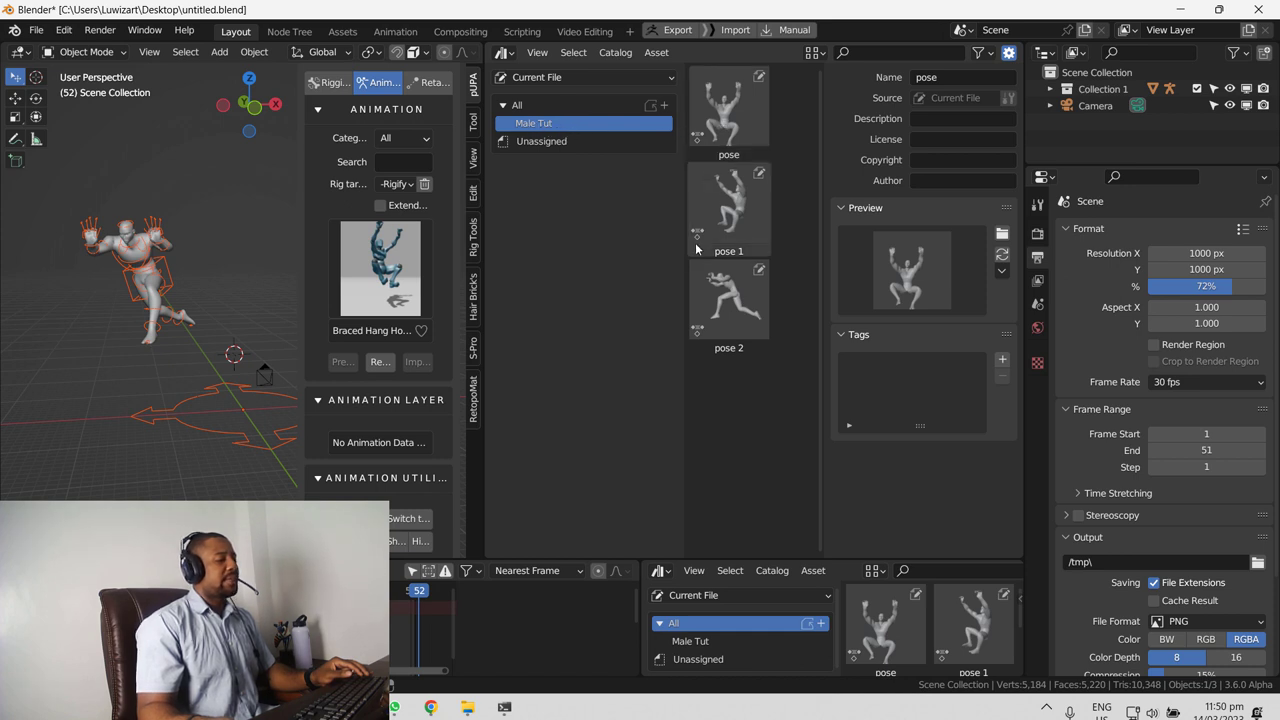
Step: Save the file and start a new General scene
{"action": "key", "text": "ctrl+s"}
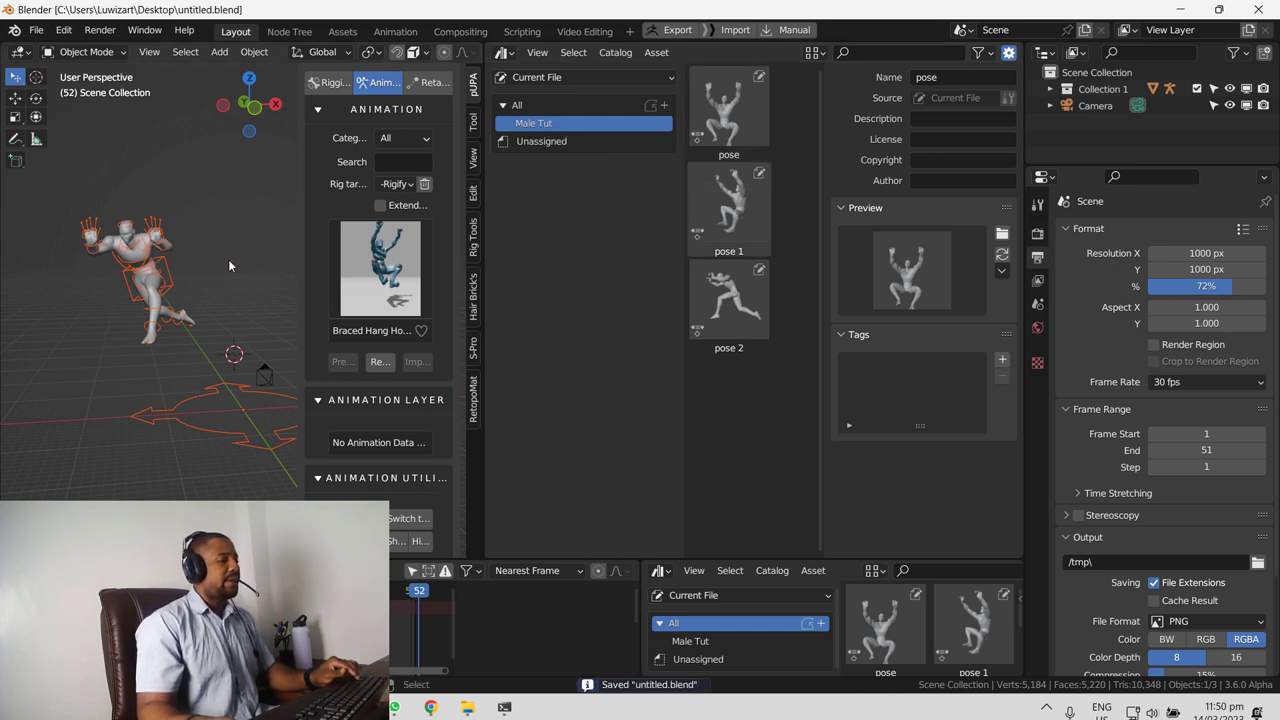
{"action": "key", "text": "ctrl+n"}
{"action": "left_click", "coordinate": [334, 246]}
Step: Link Collection 1 from untitled.blend into the empty scene
{"action": "key", "text": "F4"}
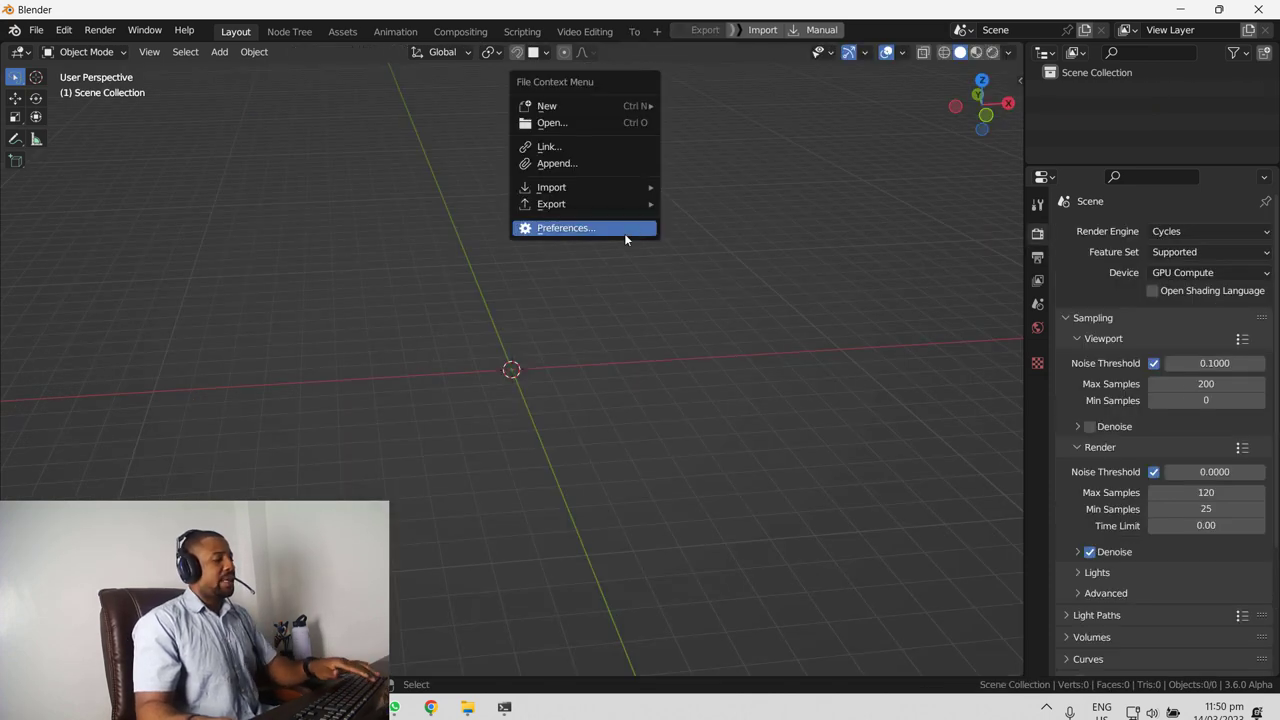
{"action": "left_click", "coordinate": [589, 147]}
{"action": "double_click", "coordinate": [543, 257]}
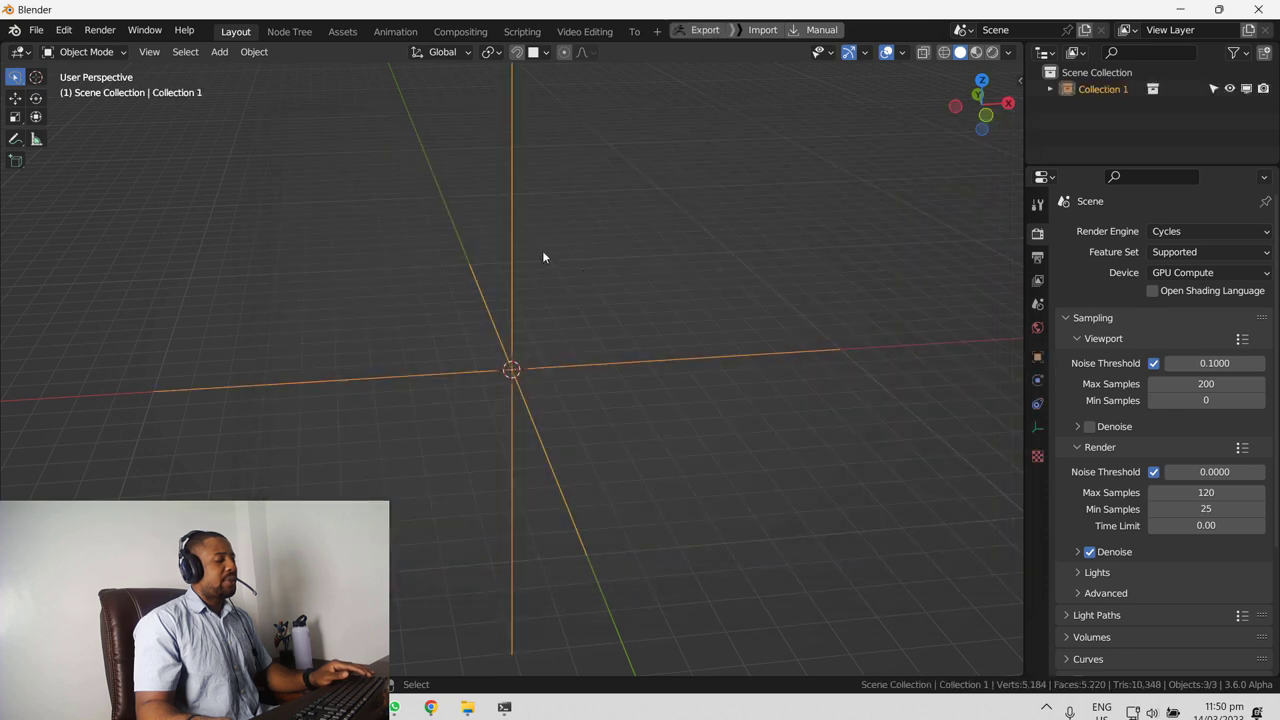
Step: Make a library override of the character, switch to Pose Mode and show the Pose Library sidebar
{"action": "key", "text": "q"}
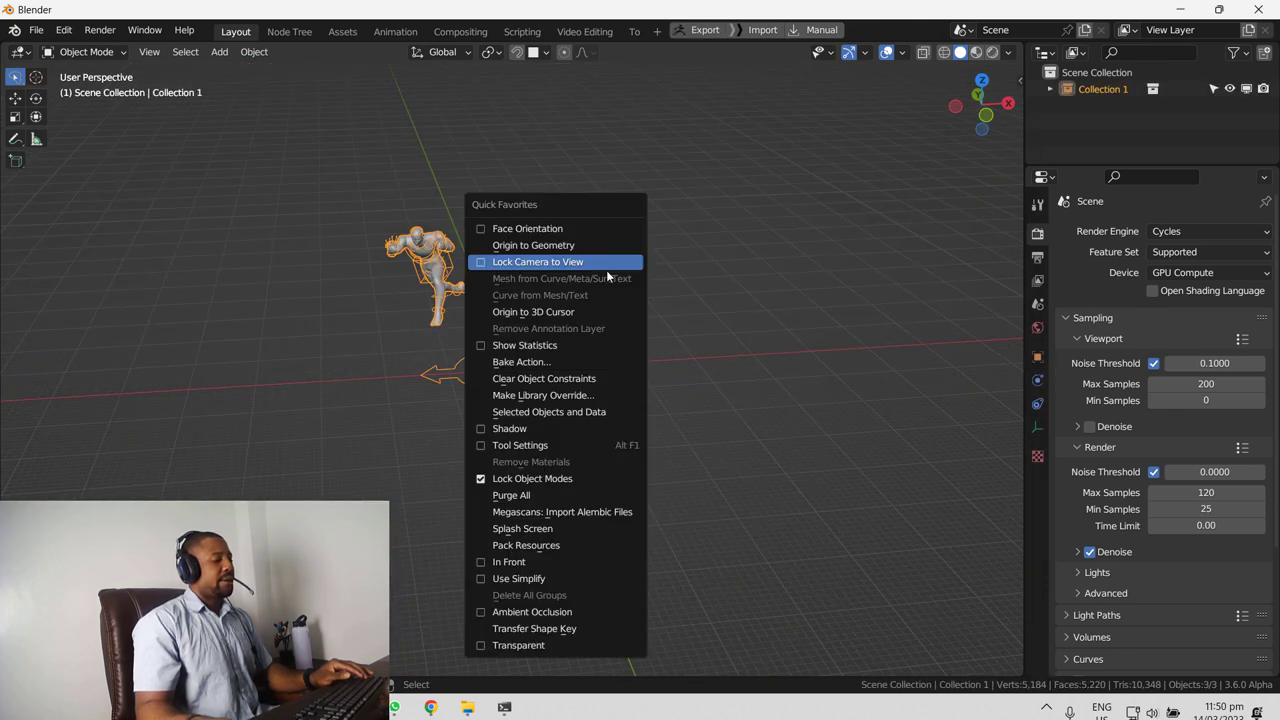
{"action": "left_click", "coordinate": [584, 397]}
{"action": "mouse_move", "coordinate": [621, 358]}
{"action": "middle_mouse_down"}
{"action": "mouse_move", "coordinate": [550, 340]}
{"action": "mouse_move", "coordinate": [622, 345]}
{"action": "middle_mouse_up"}
{"action": "key", "text": "ctrl+Tab"}
{"action": "key", "text": "n"}
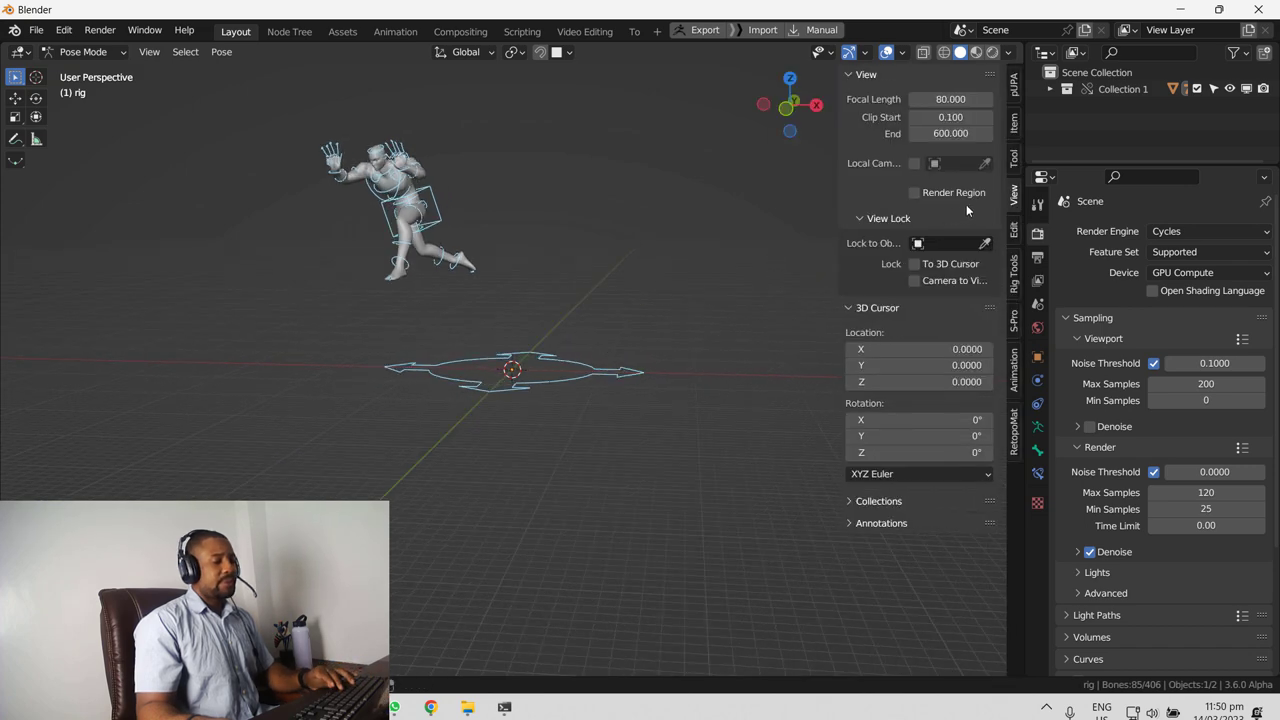
{"action": "left_click", "coordinate": [1012, 368]}
Step: Point the Pose Library at All libraries to list pose, pose 1 and pose 2, then split the viewport
{"action": "left_click", "coordinate": [963, 99]}
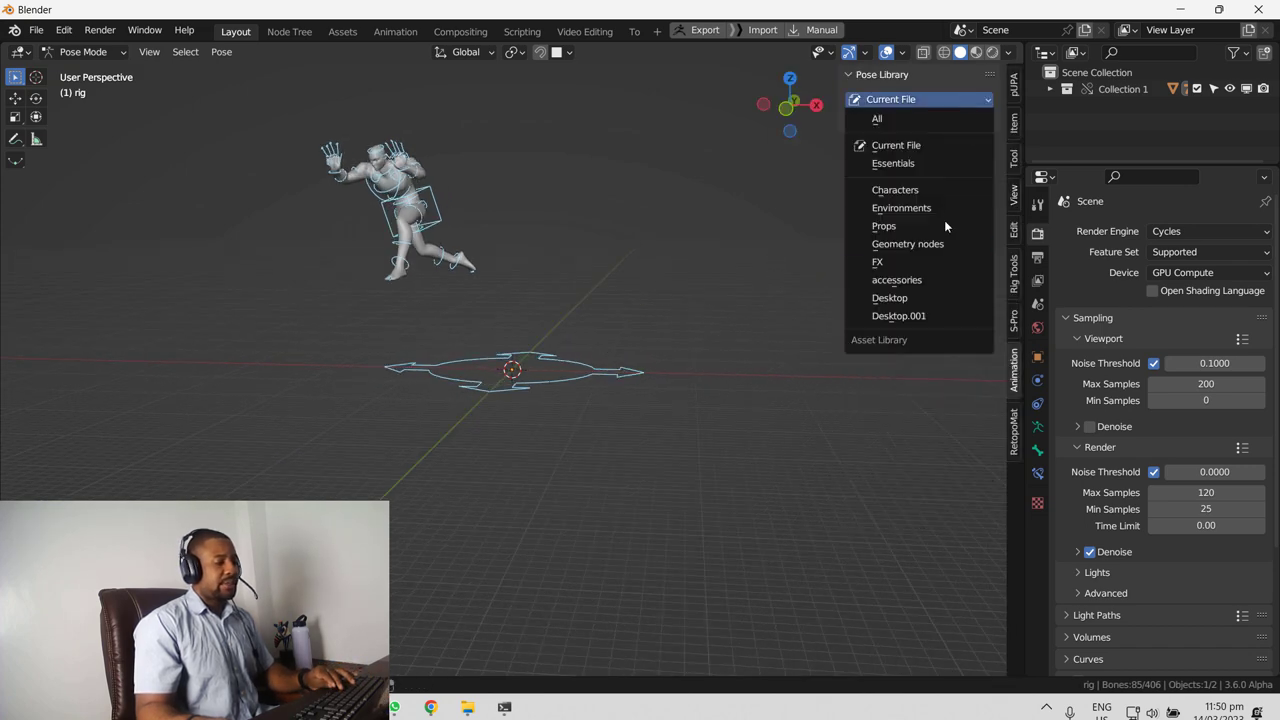
{"action": "left_click", "coordinate": [927, 297]}
{"action": "left_click", "coordinate": [954, 102]}
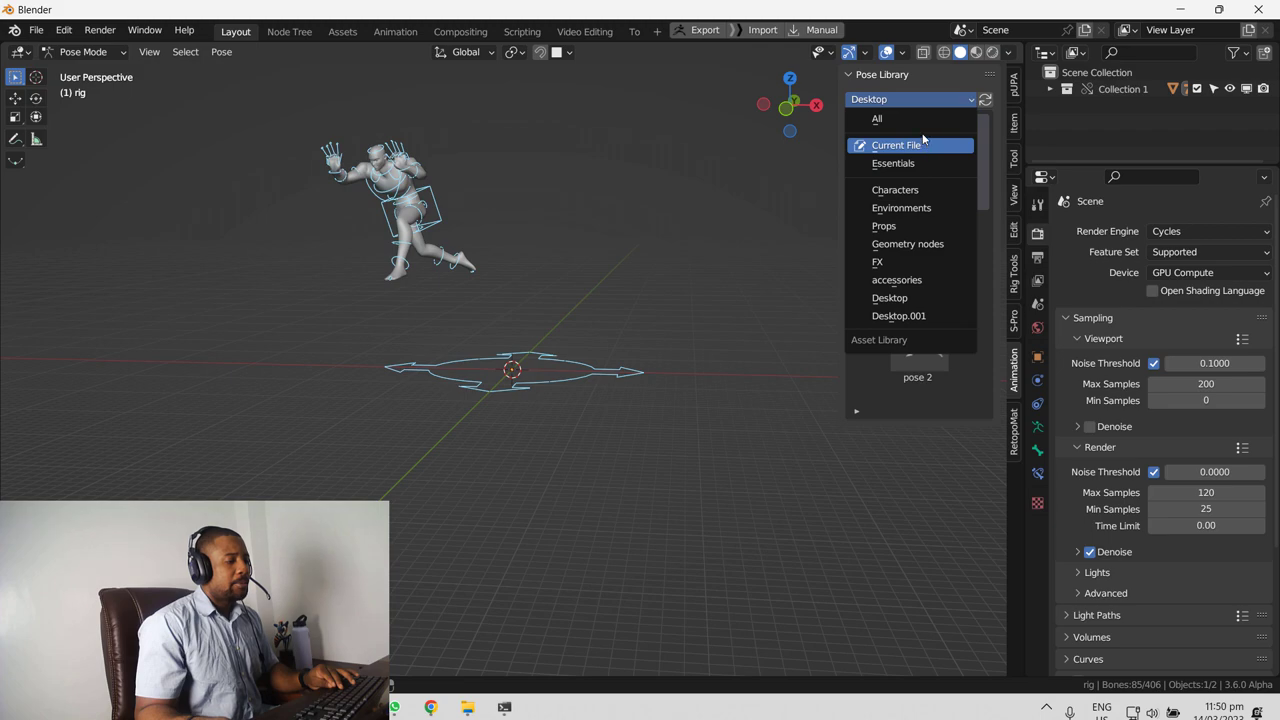
{"action": "left_click", "coordinate": [894, 119]}
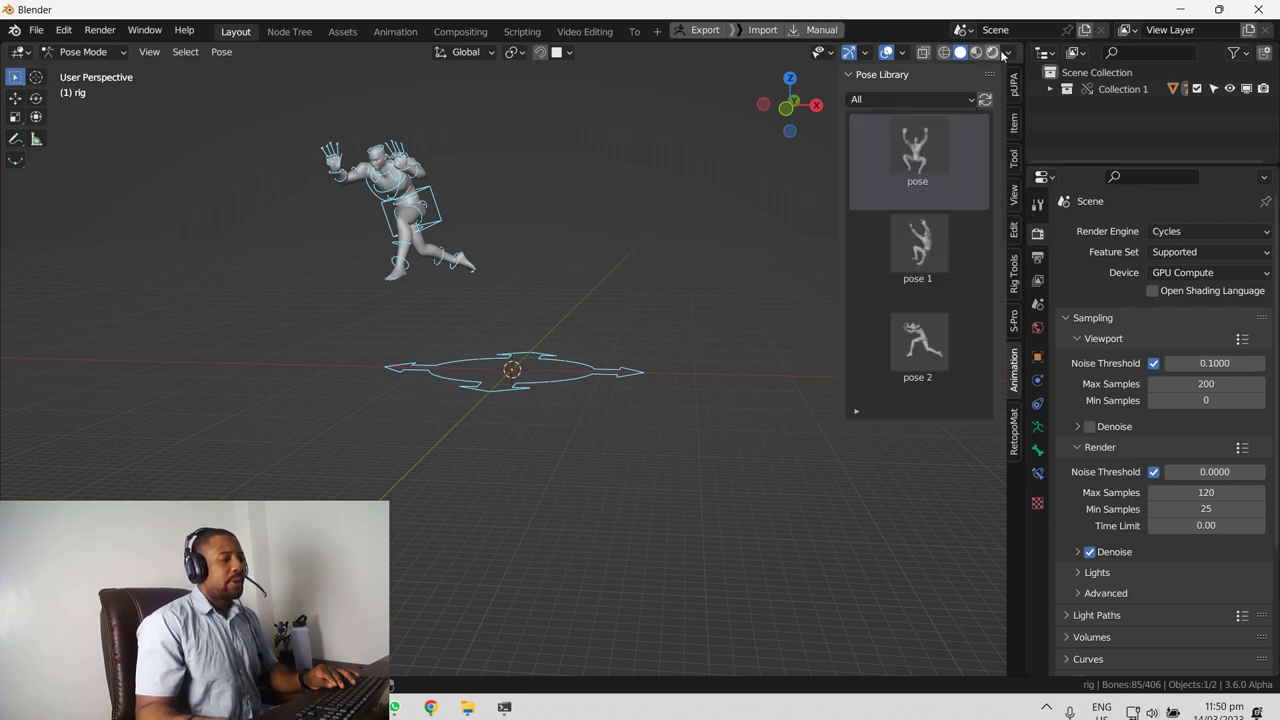
{"action": "left_click_drag", "start_coordinate": [1014, 42], "coordinate": [522, 140]}
Step: Turn the new area into an Asset Browser showing the Male Tut catalog and hide the sidebar
{"action": "key", "text": "shift+F1"}
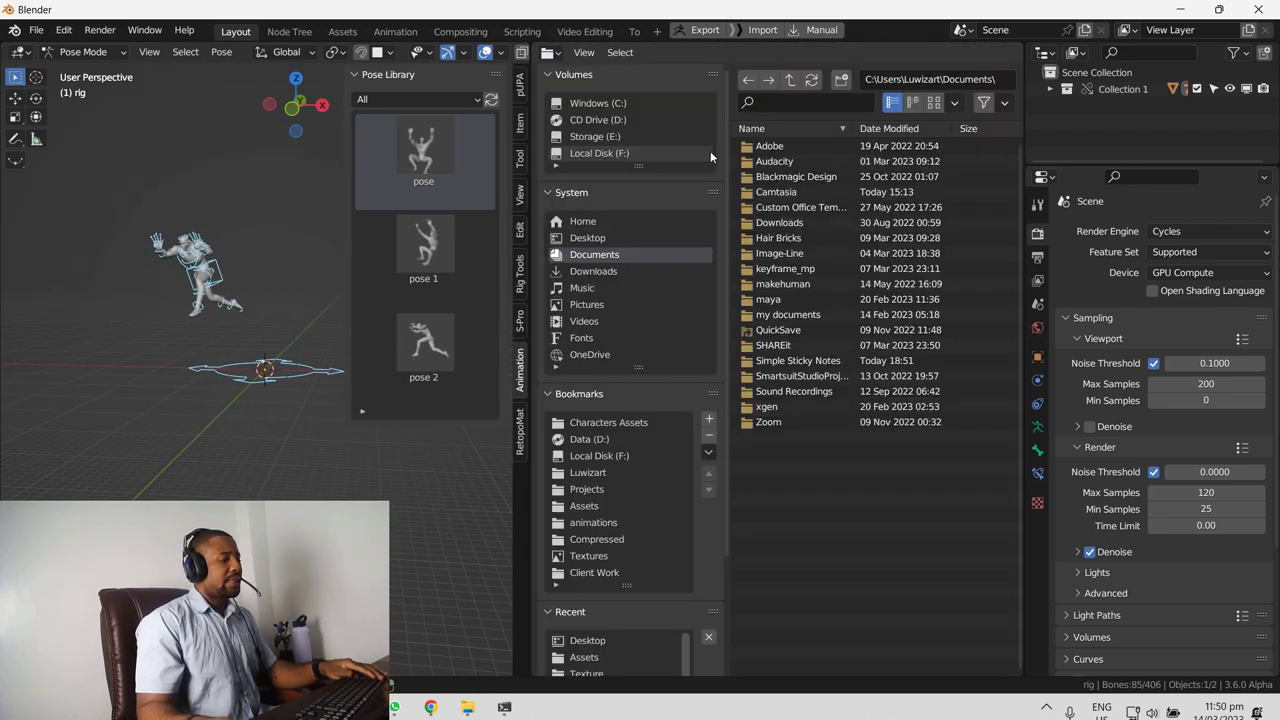
{"action": "key", "text": "shift+F1"}
{"action": "left_click", "coordinate": [598, 141]}
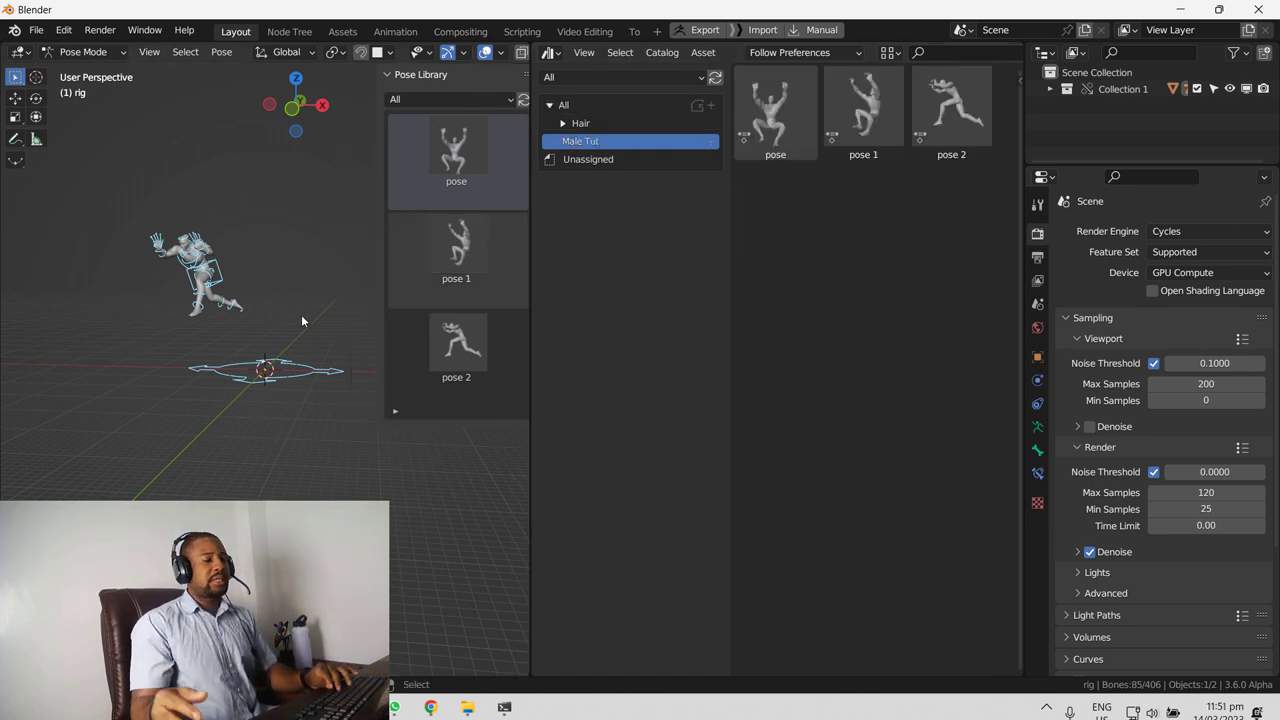
{"action": "key", "text": "n"}
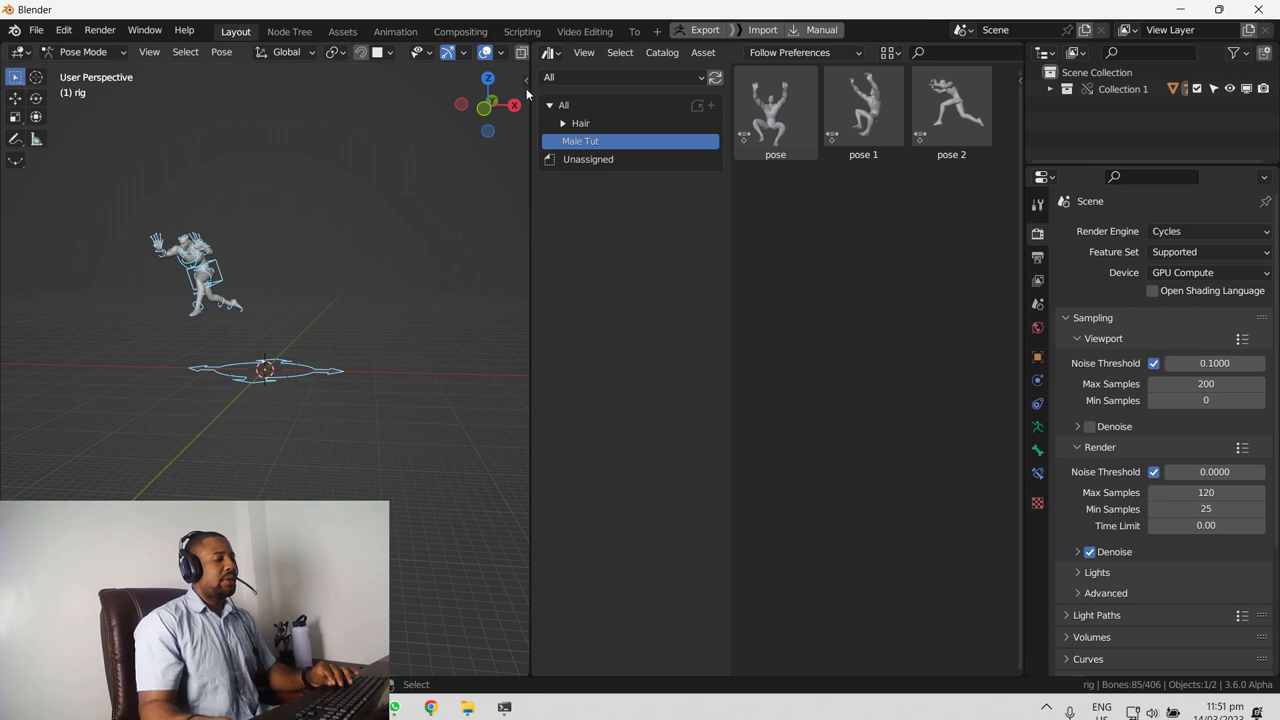
Step: Apply the arms-up pose, pose 1 and pose 2 to the rig, finishing on arms-up
{"action": "double_click", "coordinate": [778, 122]}
{"action": "left_click", "coordinate": [849, 123]}
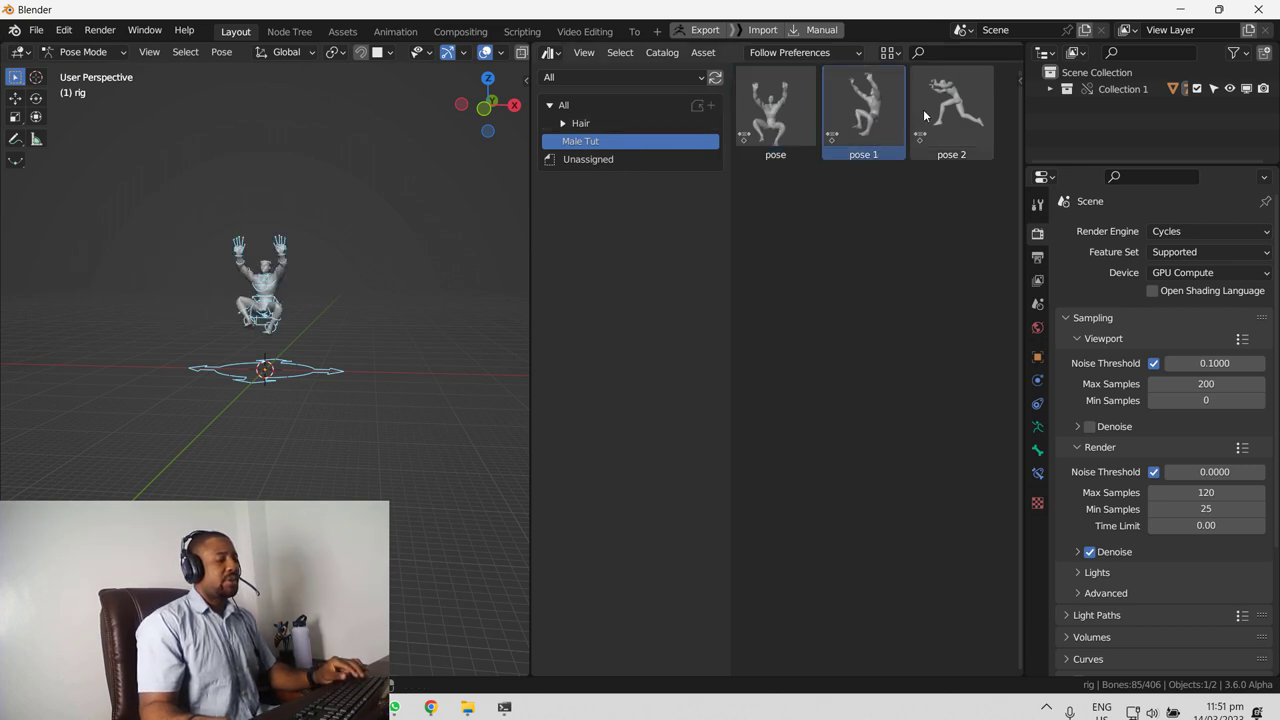
{"action": "double_click", "coordinate": [923, 109]}
{"action": "double_click", "coordinate": [833, 107]}
{"action": "double_click", "coordinate": [796, 109]}
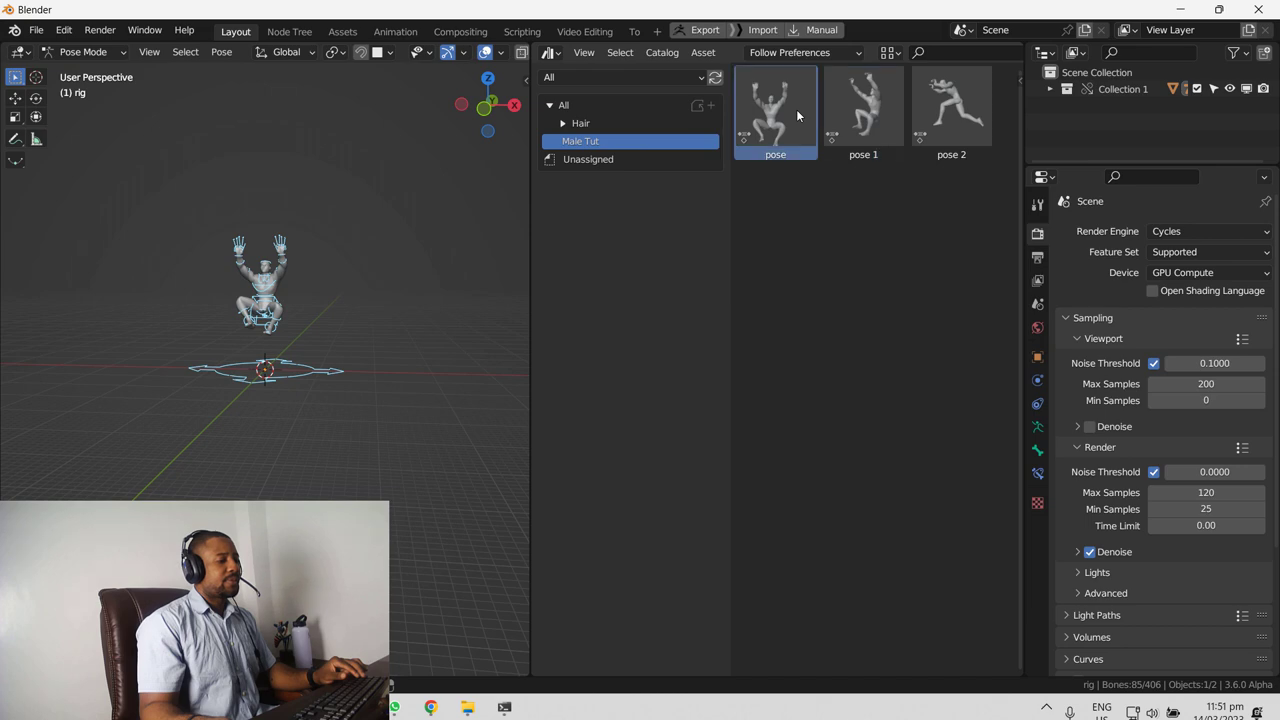
{"action": "middle_click_drag", "start_coordinate": [203, 284], "coordinate": [321, 346]}
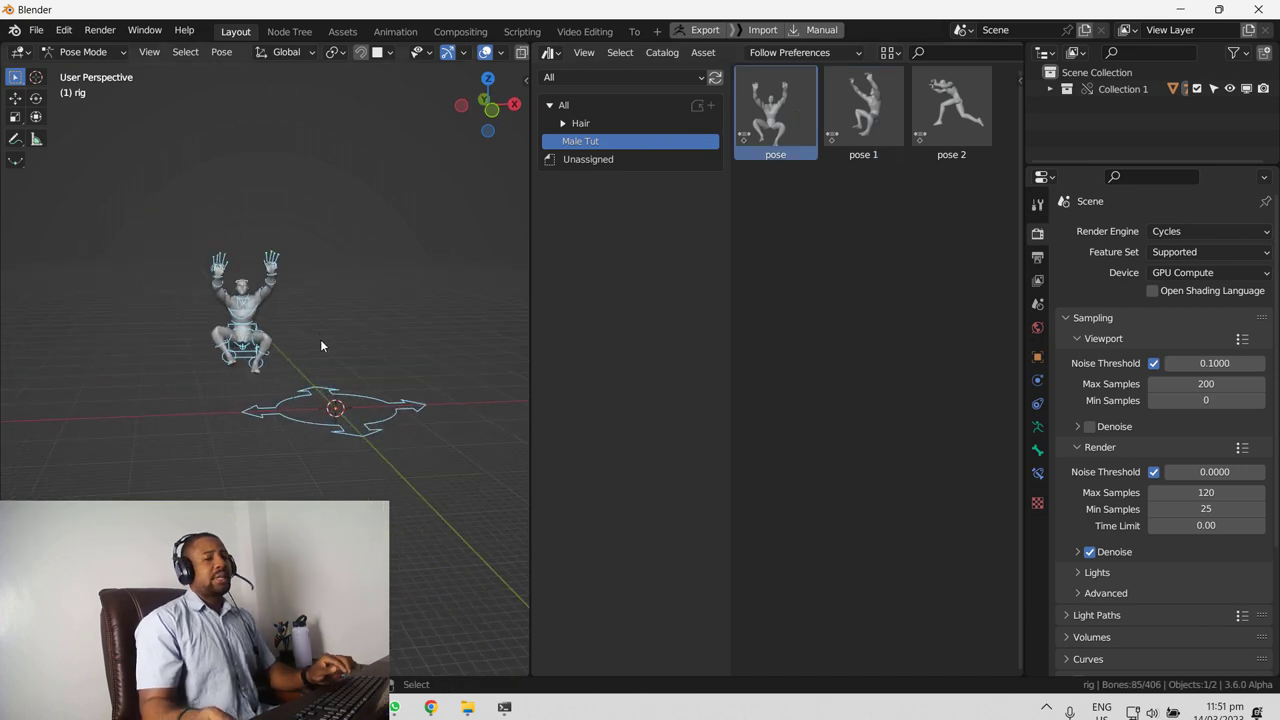